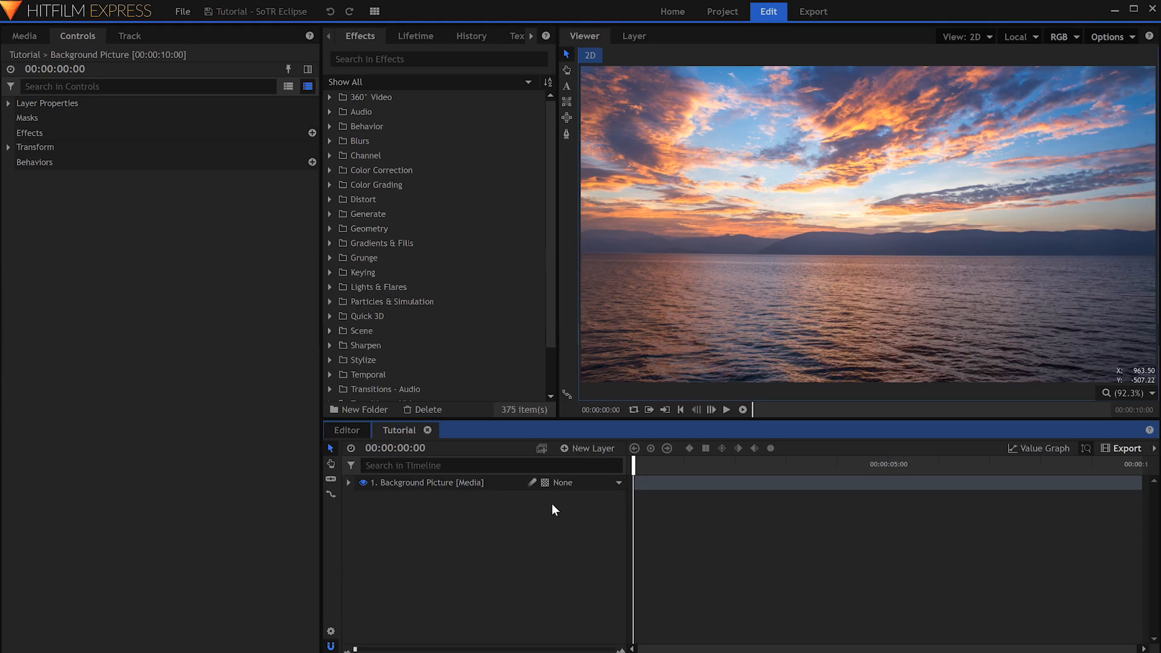
# - Add a new white plane layer of 1920 by 1080 pixels above the background picture
pyautogui.click(505, 484)
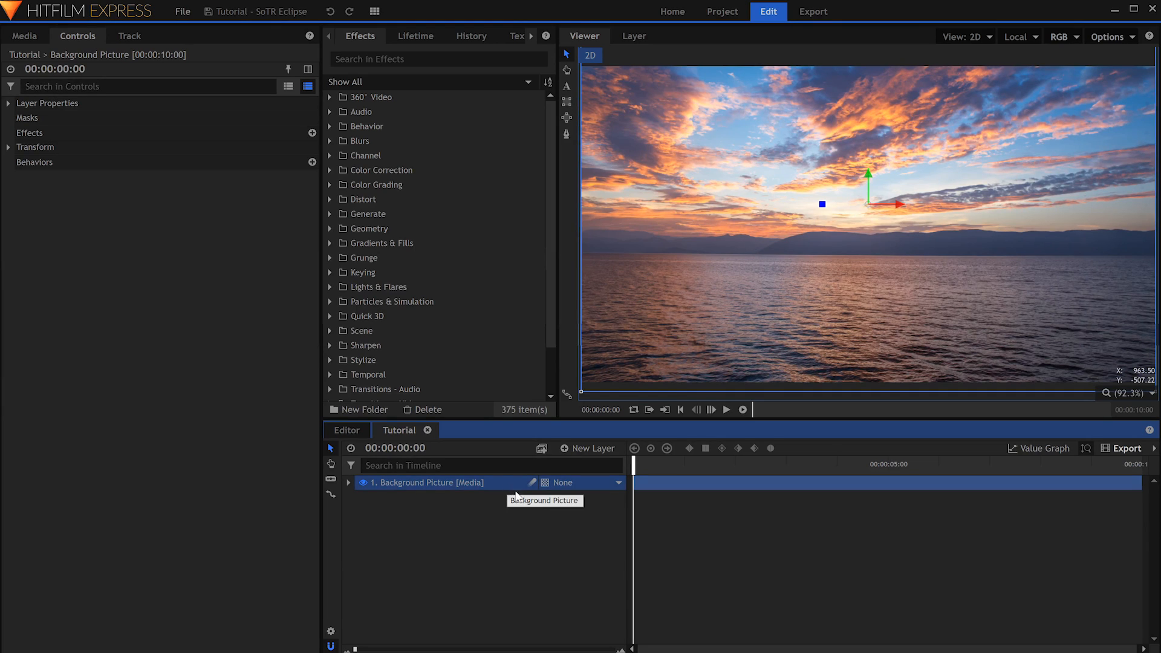
pyautogui.click(561, 506)
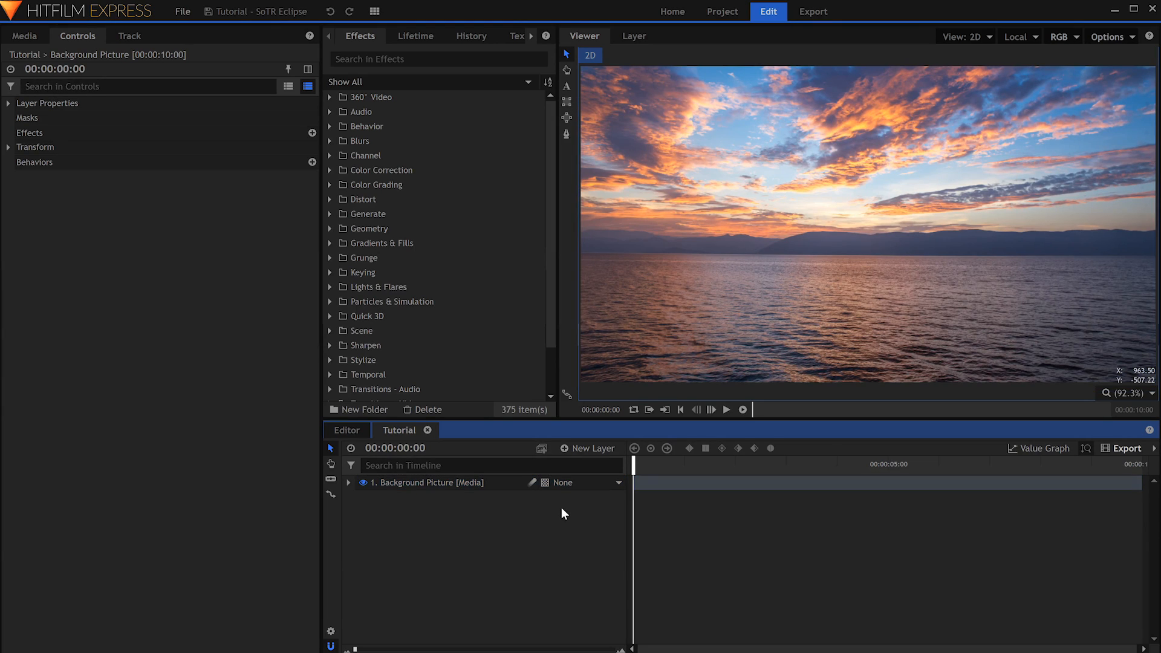
pyautogui.click(599, 448)
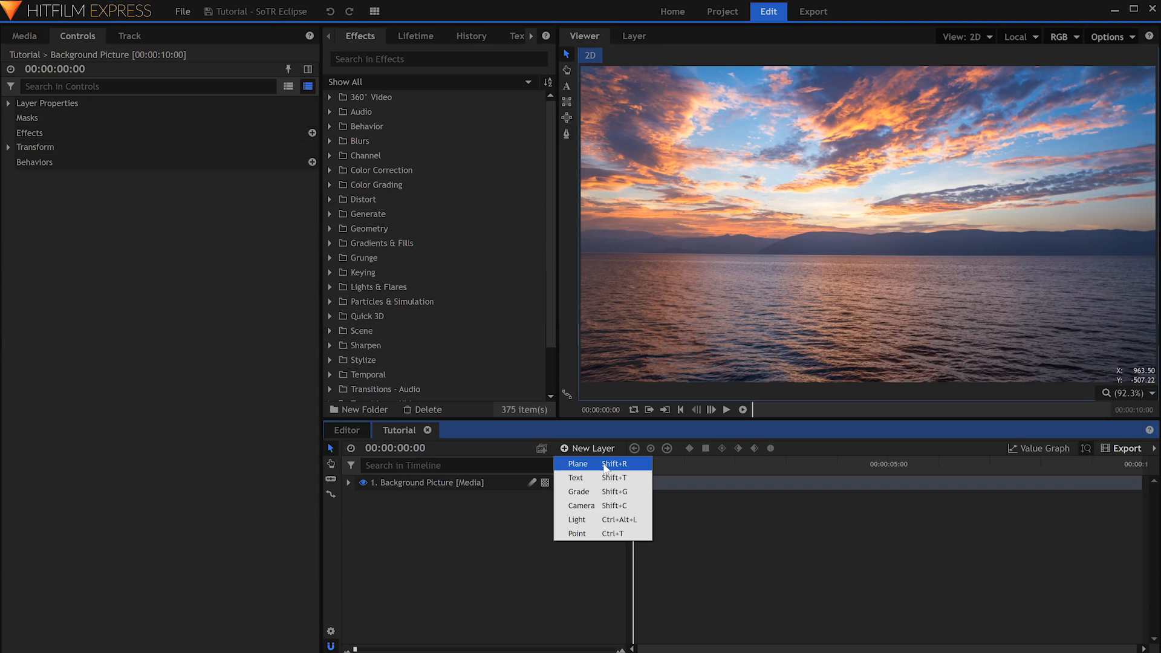
pyautogui.click(604, 464)
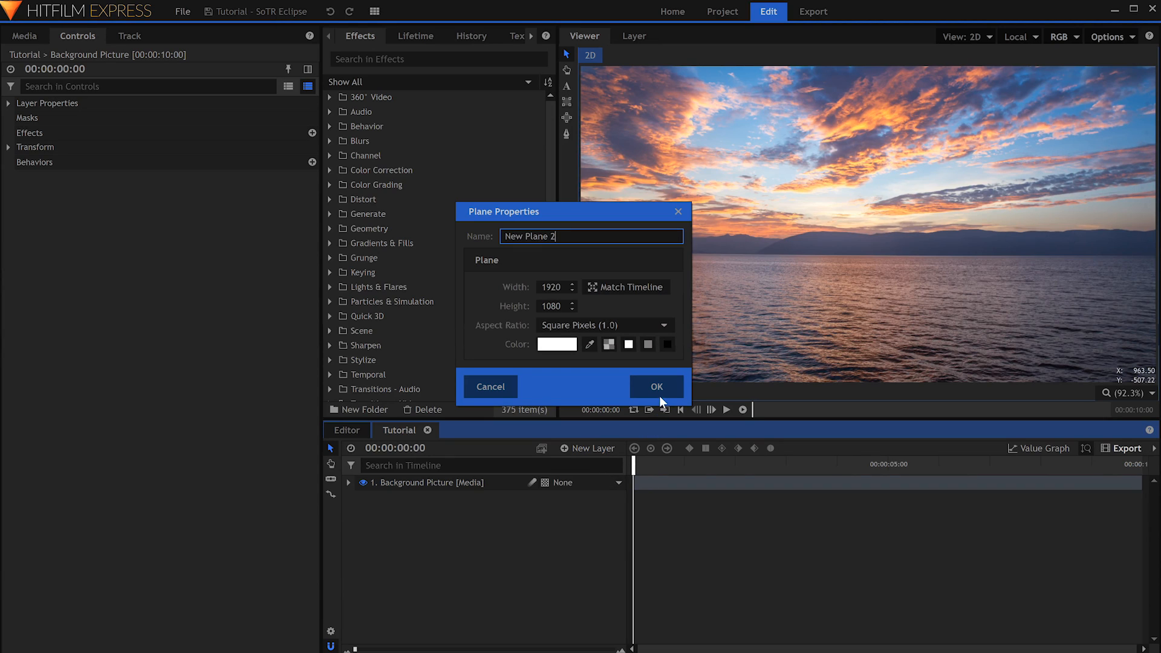
pyautogui.click(656, 391)
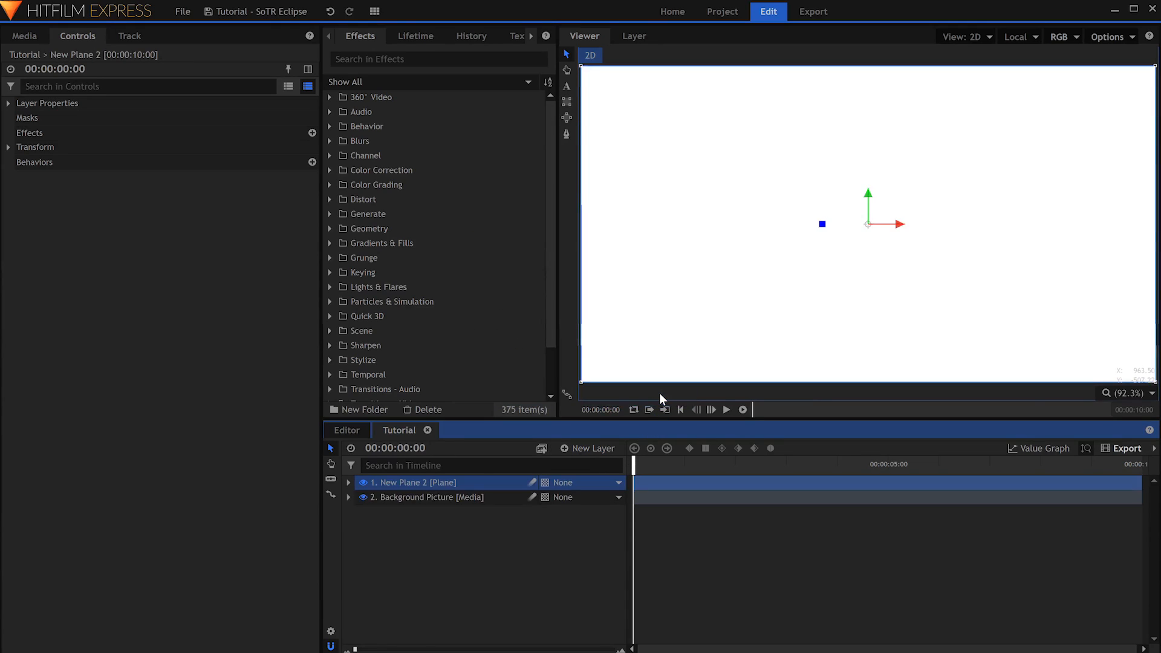
# - Mask the plane with a small circle and place it in the bright part of the sky just above the hills
pyautogui.click(567, 119)
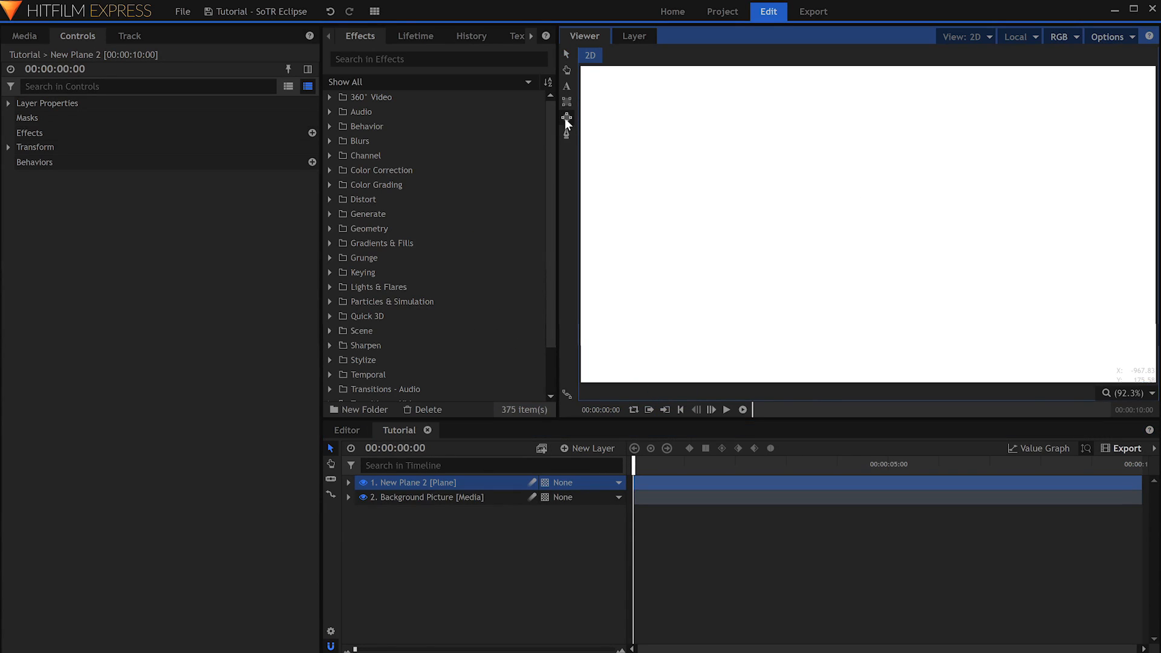
pyautogui.click(769, 189)
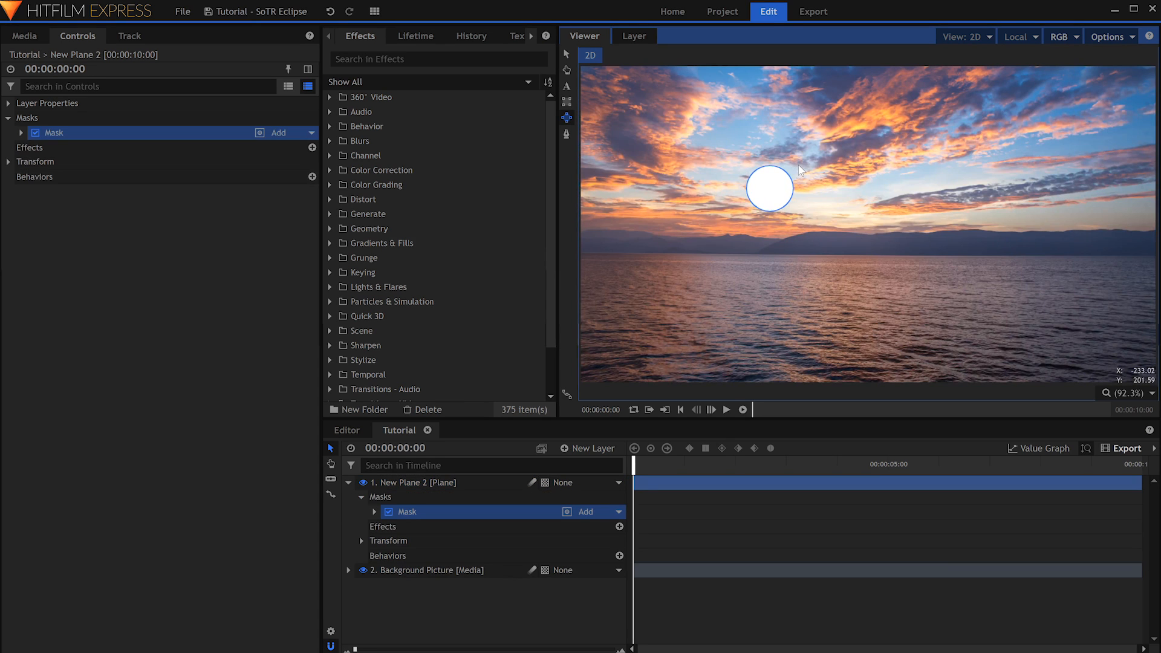
pyautogui.moveTo(787, 177); pyautogui.dragTo(792, 200)
pyautogui.click(567, 53)
# - Set the circular mask's feather strength to 5 px
pyautogui.click(157, 87)
pyautogui.write('feather')
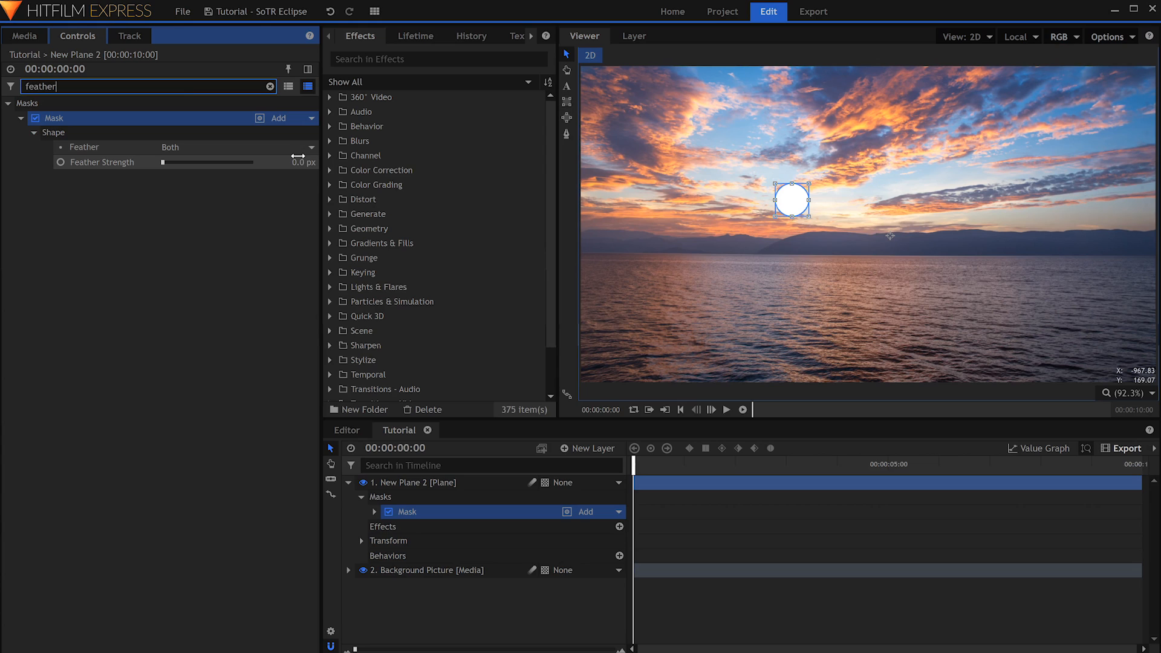
pyautogui.click(286, 162)
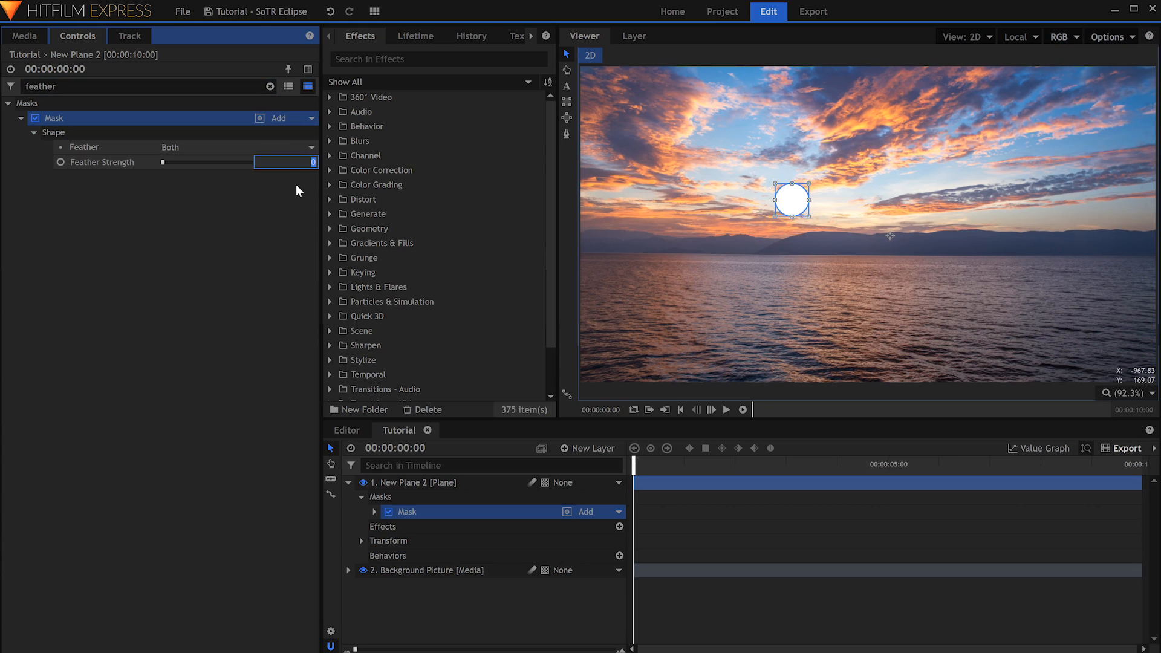
pyautogui.write('5')
pyautogui.press('Return')
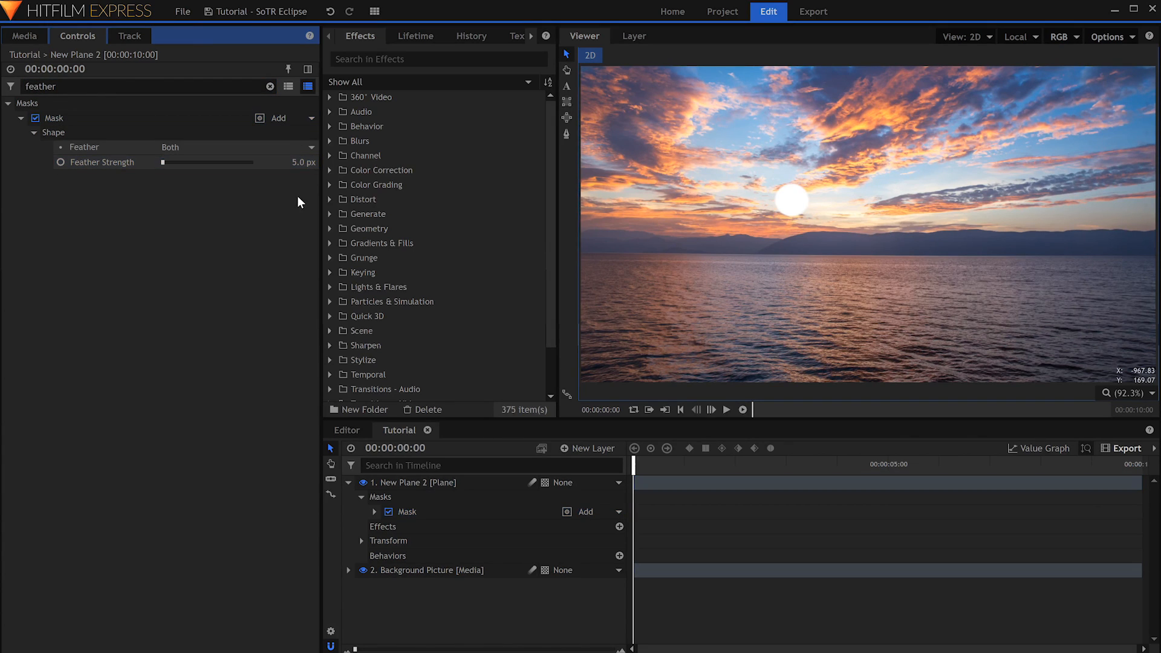
pyautogui.click(270, 87)
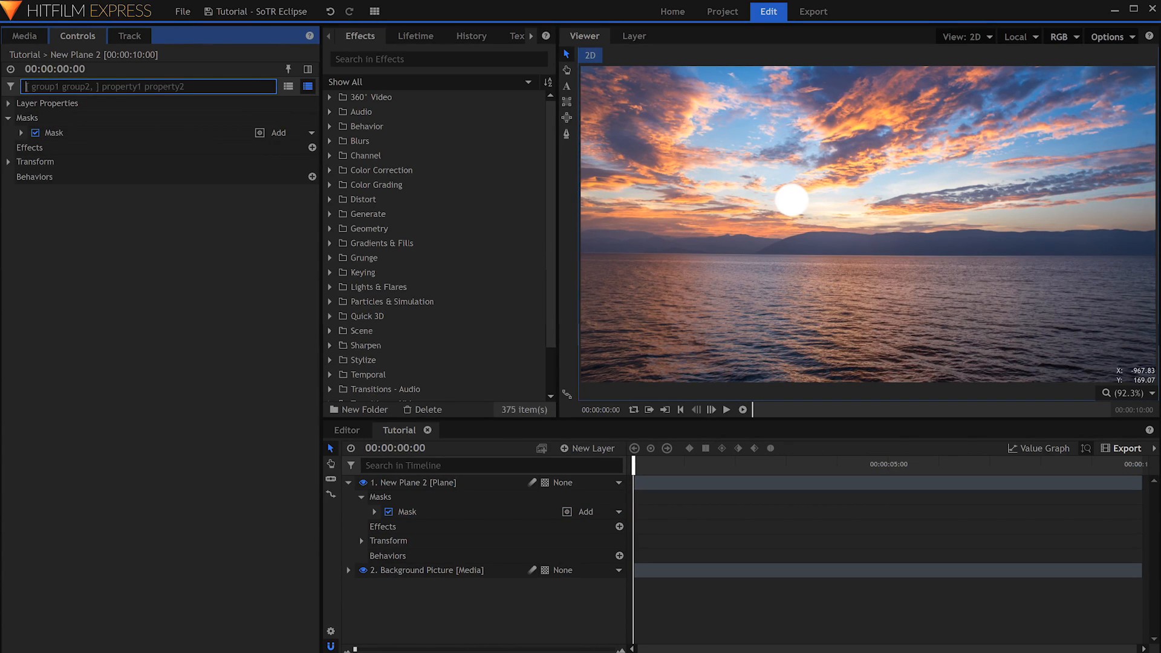
# - Find the Fill Color effect and apply it to the masked plane
pyautogui.click(349, 59)
pyautogui.write('fill')
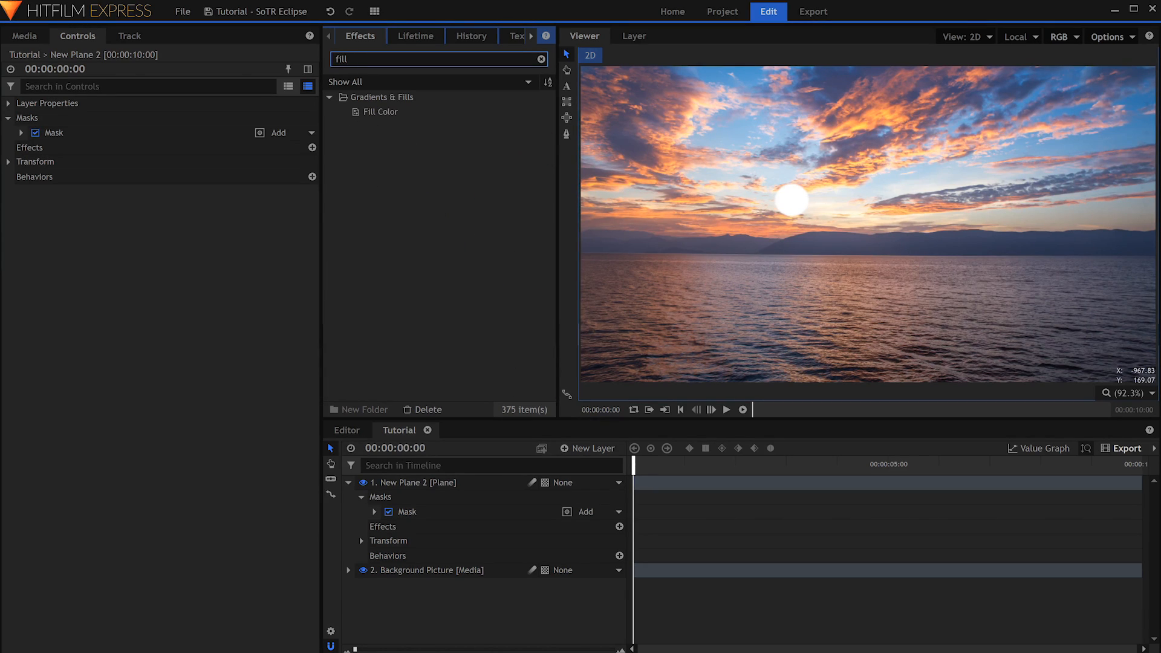
pyautogui.click(406, 113)
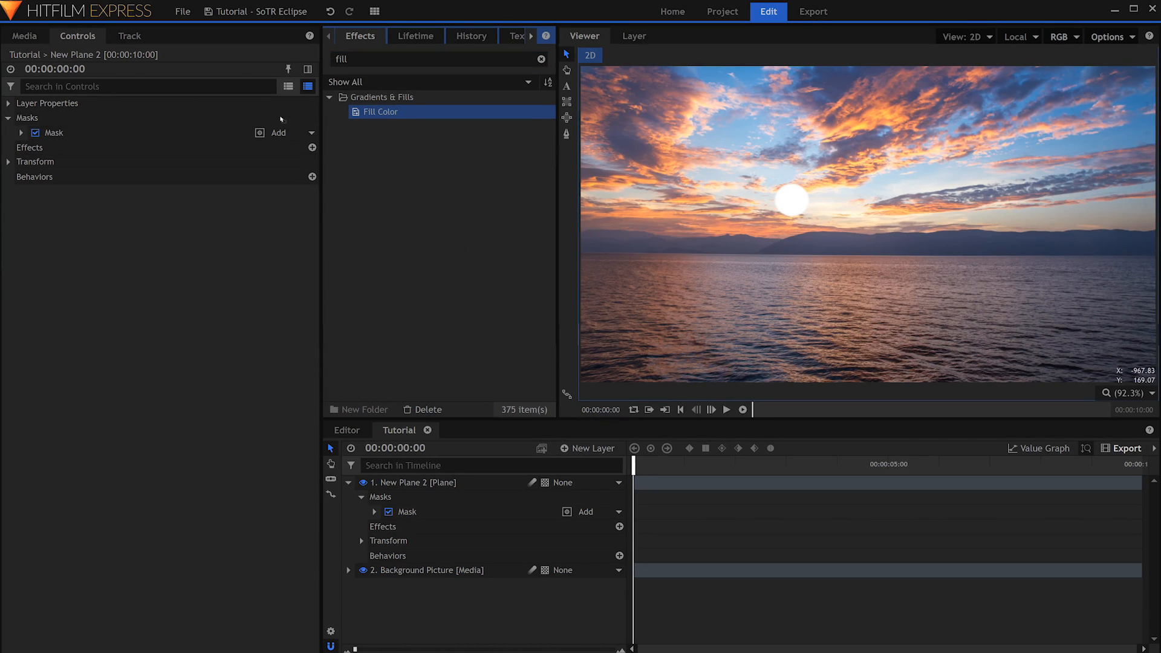
pyautogui.moveTo(53, 145); pyautogui.dragTo(37, 144)
# - Sample a pale yellow (254, 233, 173) for the Fill Color effect and set its blend amount to 90%
pyautogui.click(22, 162)
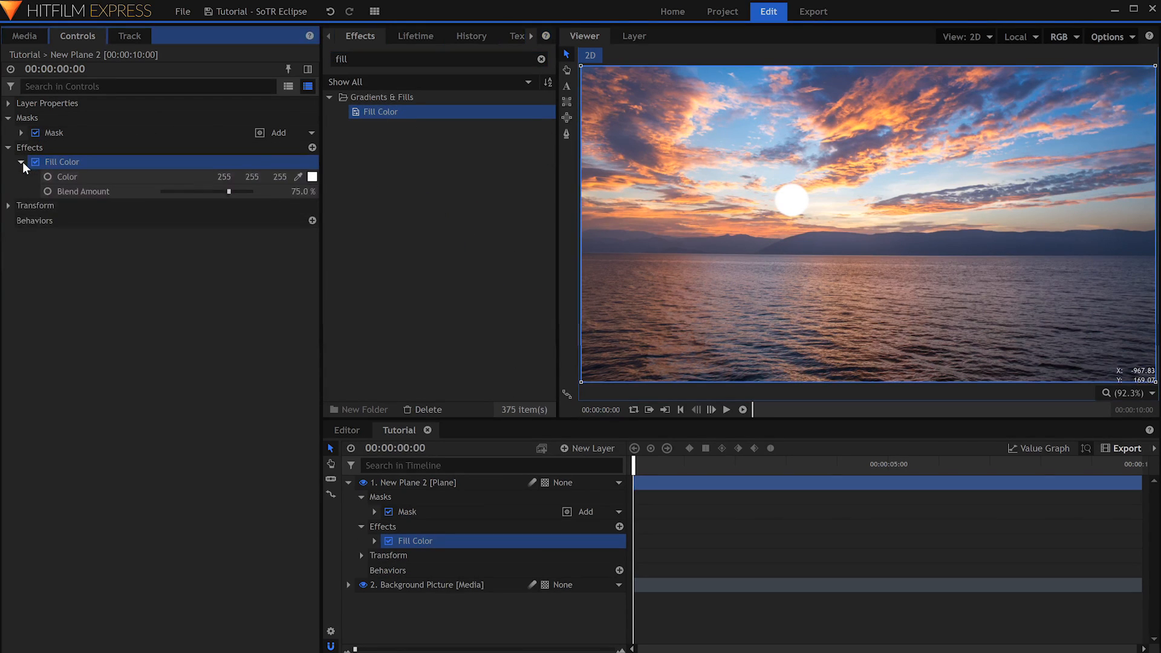
pyautogui.click(299, 177)
pyautogui.moveTo(228, 191); pyautogui.dragTo(249, 190)
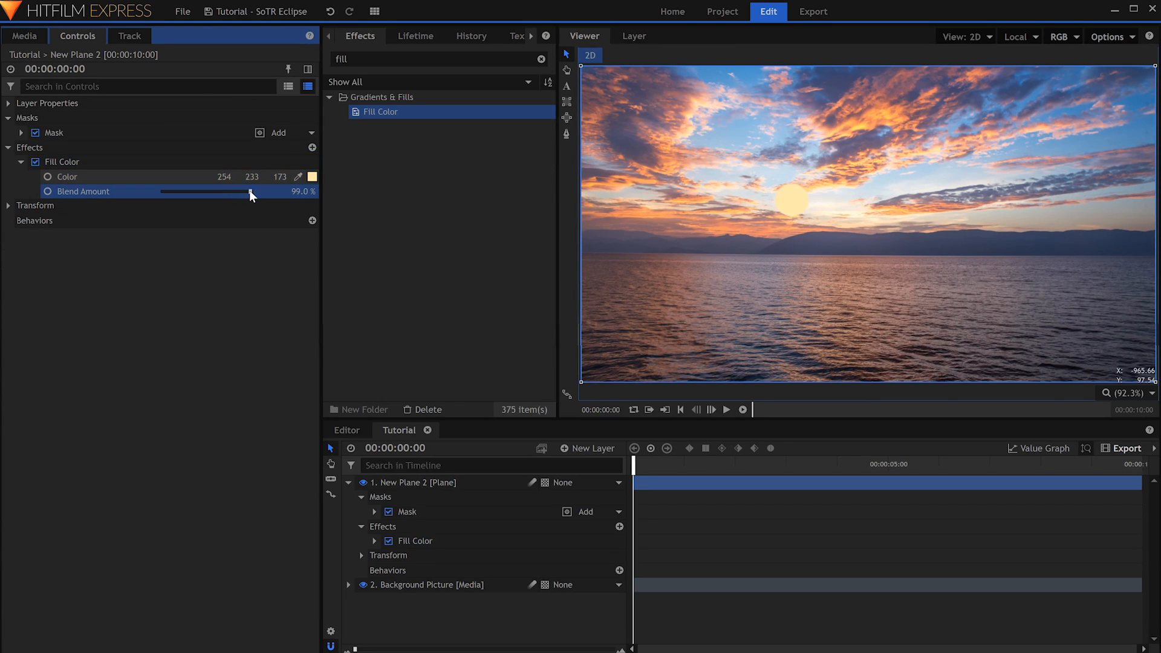
# - Change the plane layer's blend mode to Screen
pyautogui.click(466, 480)
pyautogui.rightClick(466, 480)
pyautogui.moveTo(535, 173)
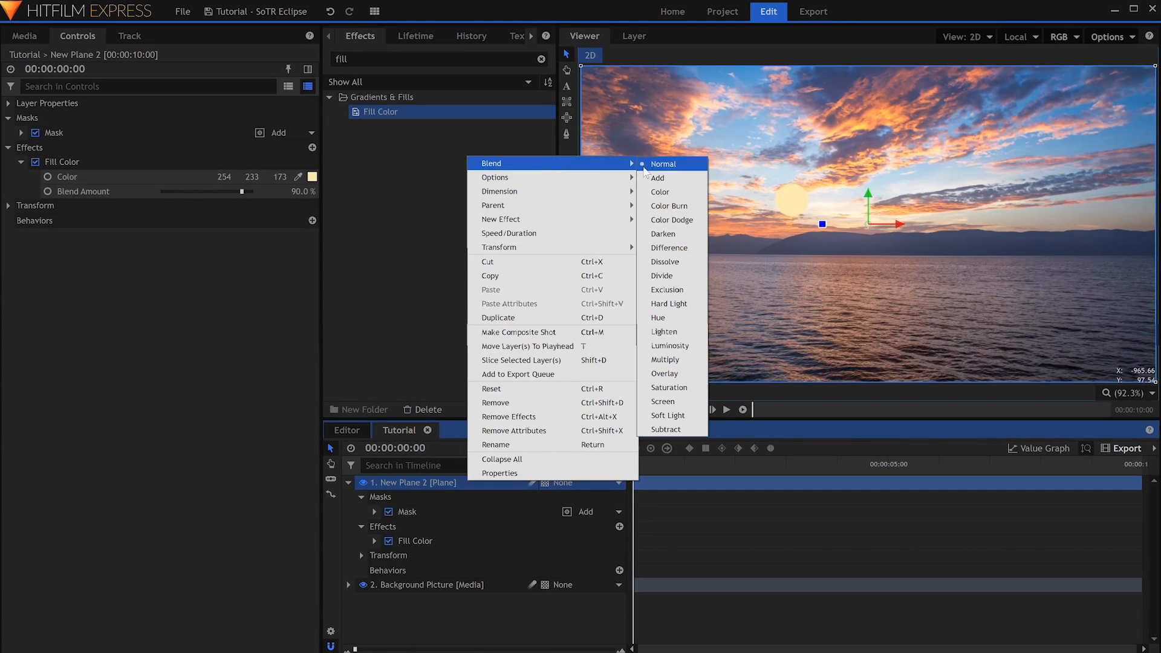
pyautogui.click(668, 403)
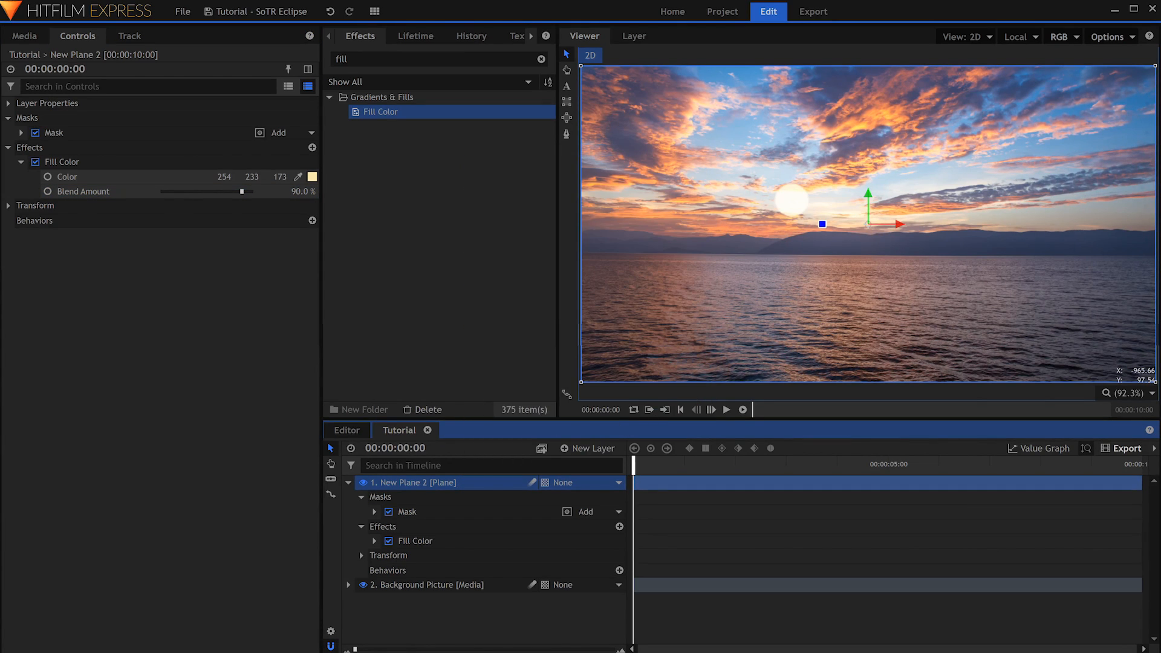
# - Rename the plane layer as Sun
pyautogui.doubleClick(477, 482)
pyautogui.write('Sun')
pyautogui.press('Return')
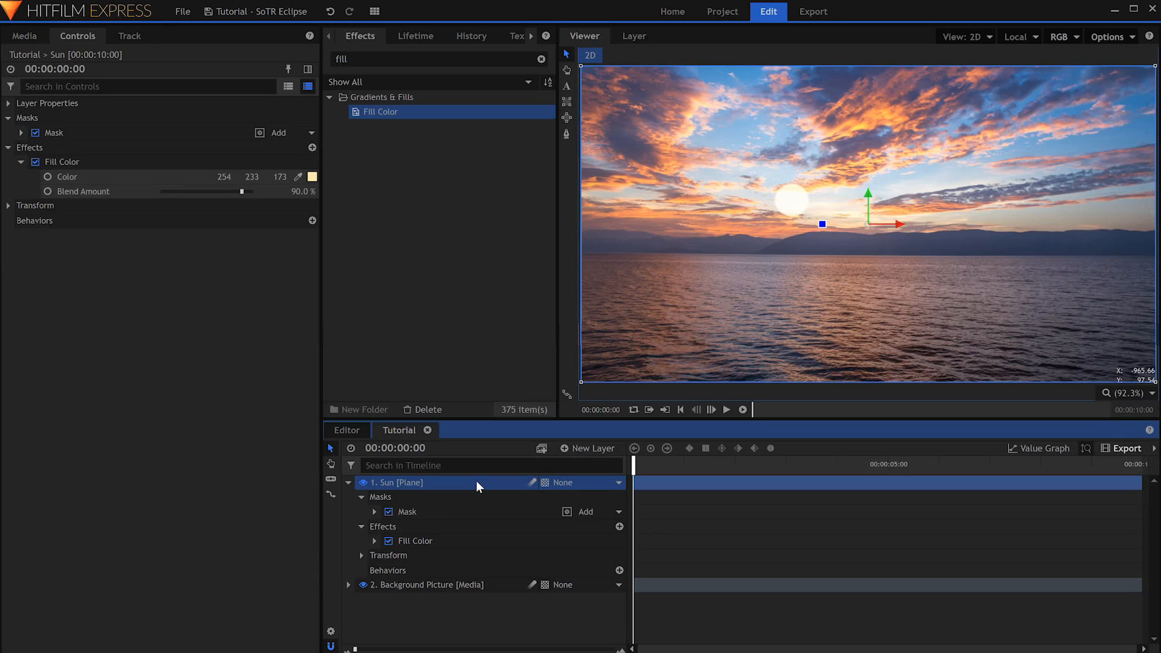
# - Find the Glow effect under Lights & Flares and add it to the Sun layer after Fill Color
pyautogui.click(460, 60)
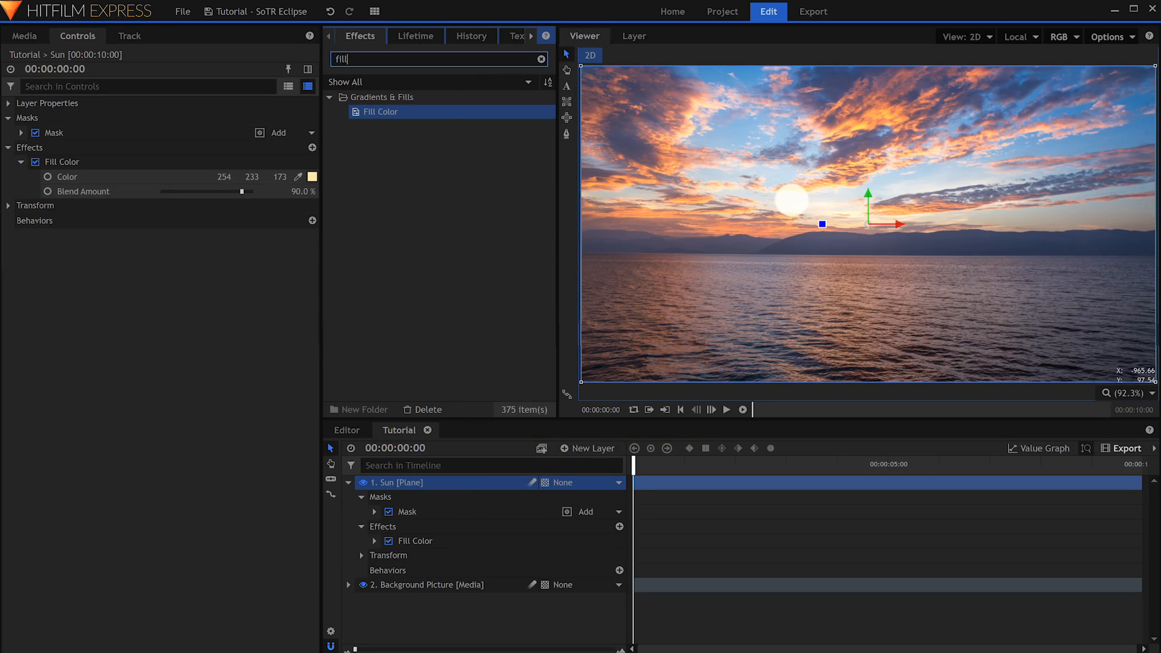
pyautogui.write('glow')
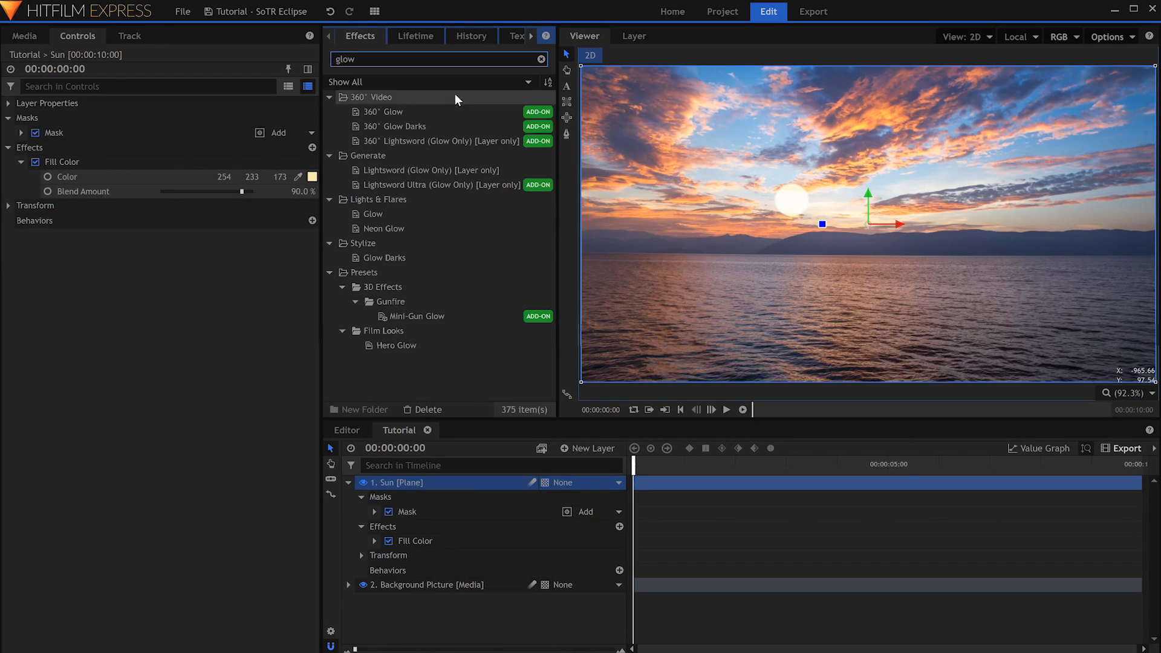
pyautogui.moveTo(430, 214); pyautogui.dragTo(74, 197)
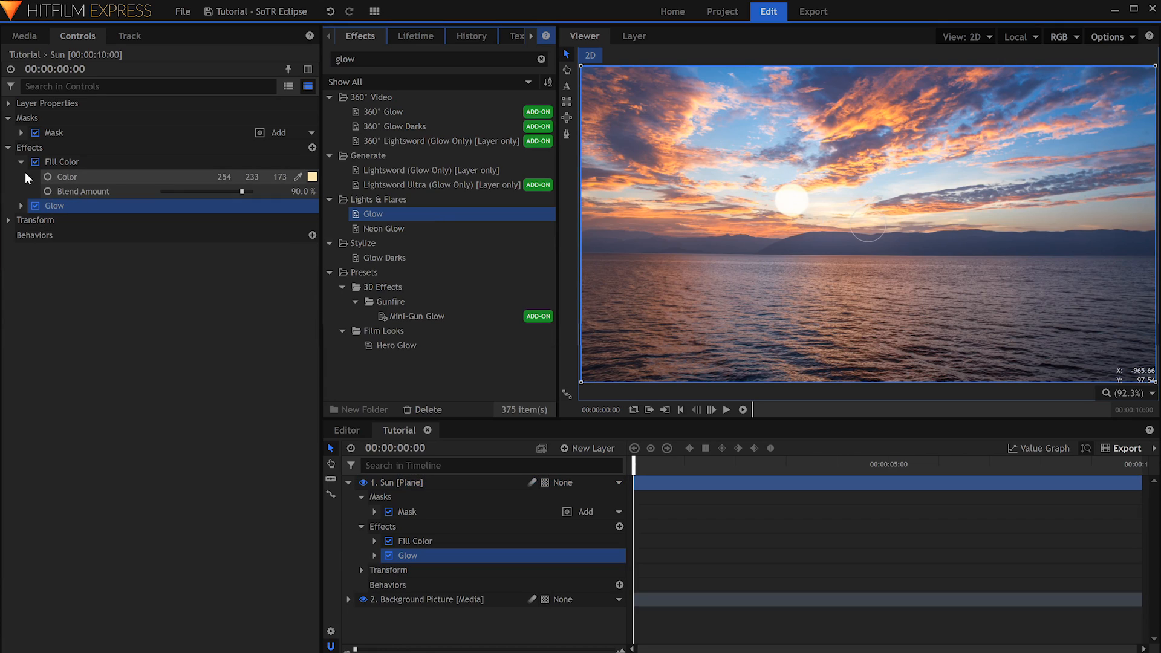
# - Set the Glow's intensity to 2.3, threshold to 10% and radius to about 92 px
pyautogui.click(22, 162)
pyautogui.click(20, 177)
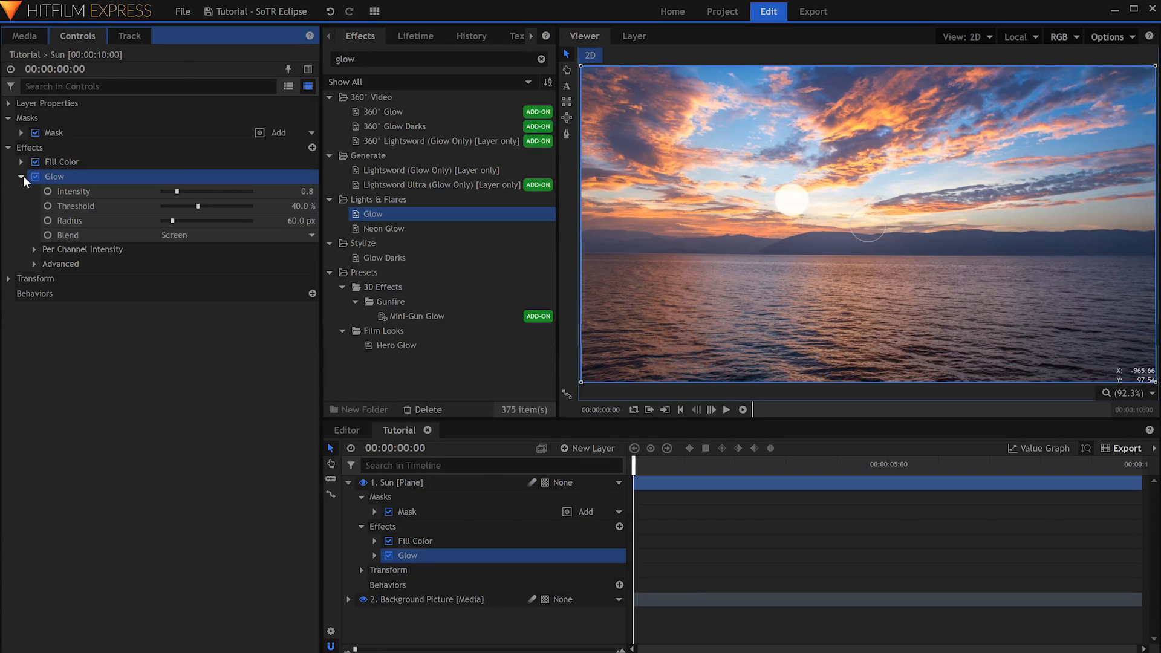
pyautogui.moveTo(184, 205); pyautogui.dragTo(202, 191)
# - Tint the Glow with red at 2.00 and blue at 0.60, and set its radius to about 184 px and intensity to 3.6
pyautogui.click(48, 248)
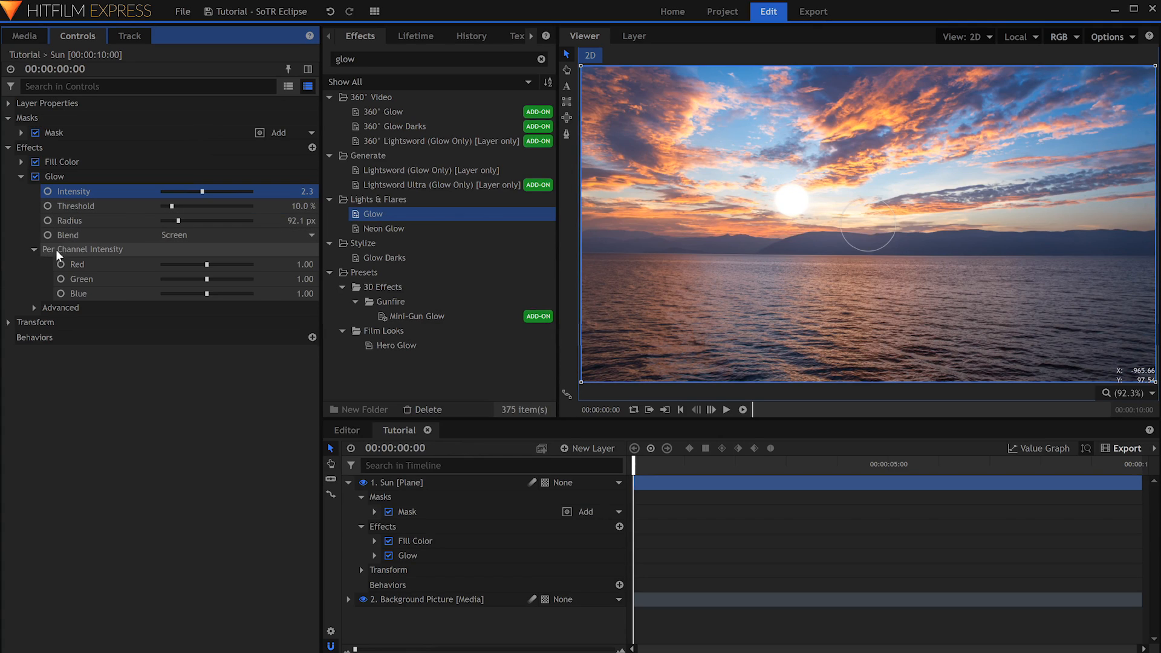
pyautogui.moveTo(207, 264); pyautogui.dragTo(287, 265)
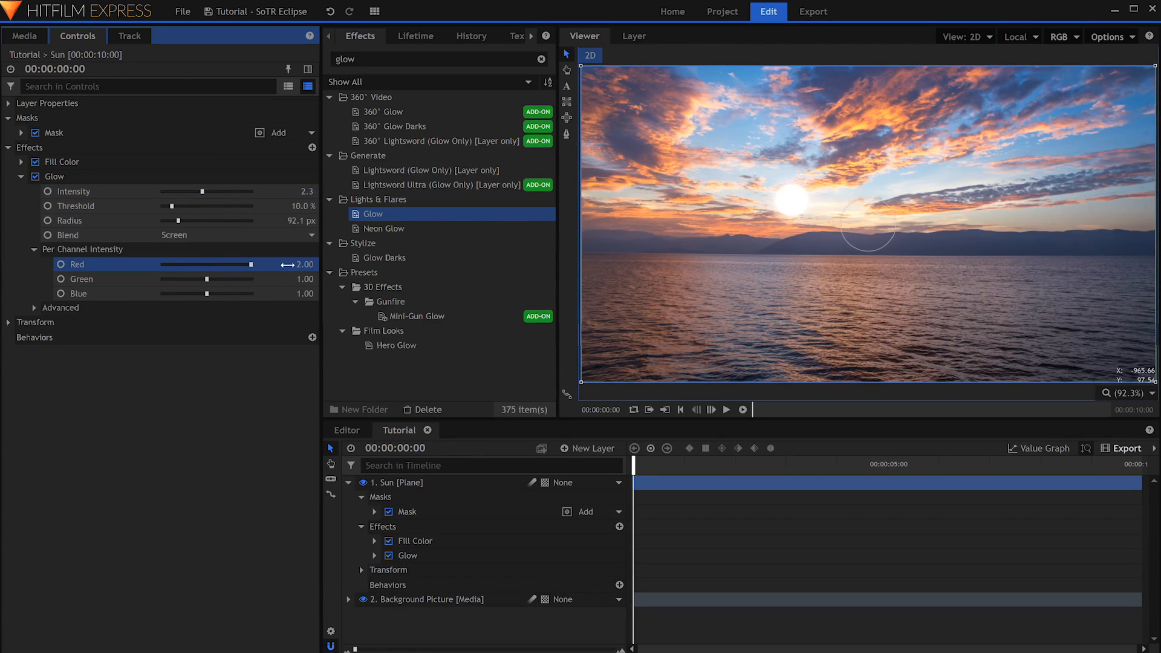
pyautogui.moveTo(207, 294)
pyautogui.mouseDown()
pyautogui.moveTo(177, 295)
pyautogui.moveTo(188, 295)
pyautogui.mouseUp()
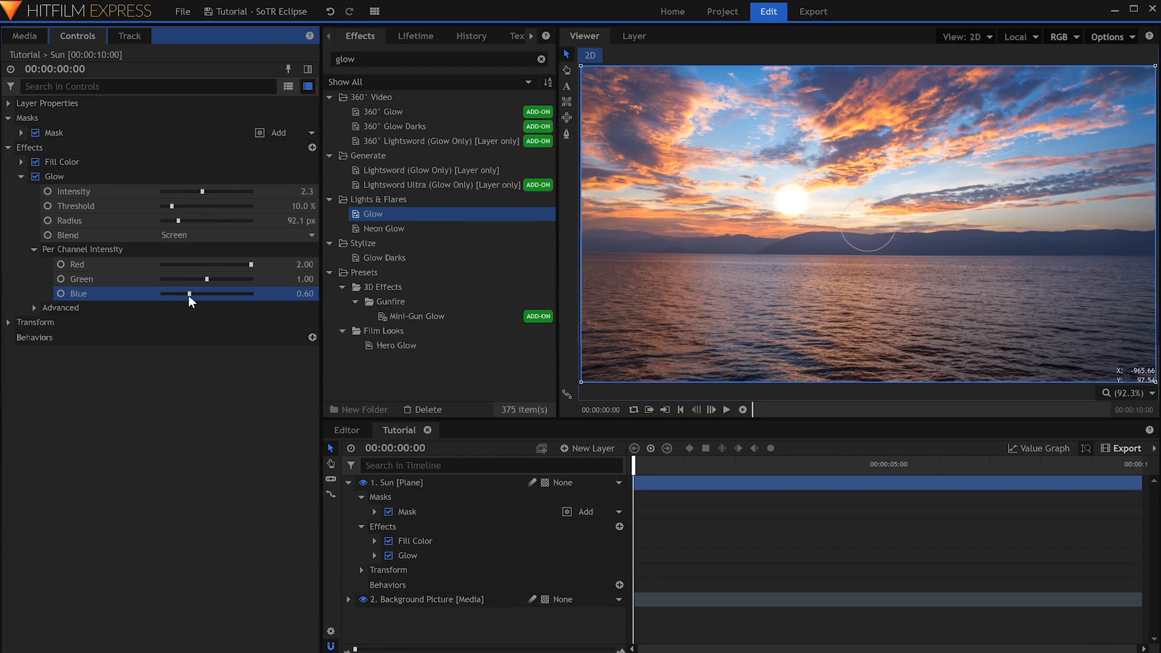
pyautogui.moveTo(183, 220); pyautogui.dragTo(194, 220)
pyautogui.moveTo(202, 191); pyautogui.dragTo(226, 190)
# - Duplicate the Glow effect and set the copy's intensity to 5.0, threshold to 0% and radius to 512 px
pyautogui.rightClick(85, 177)
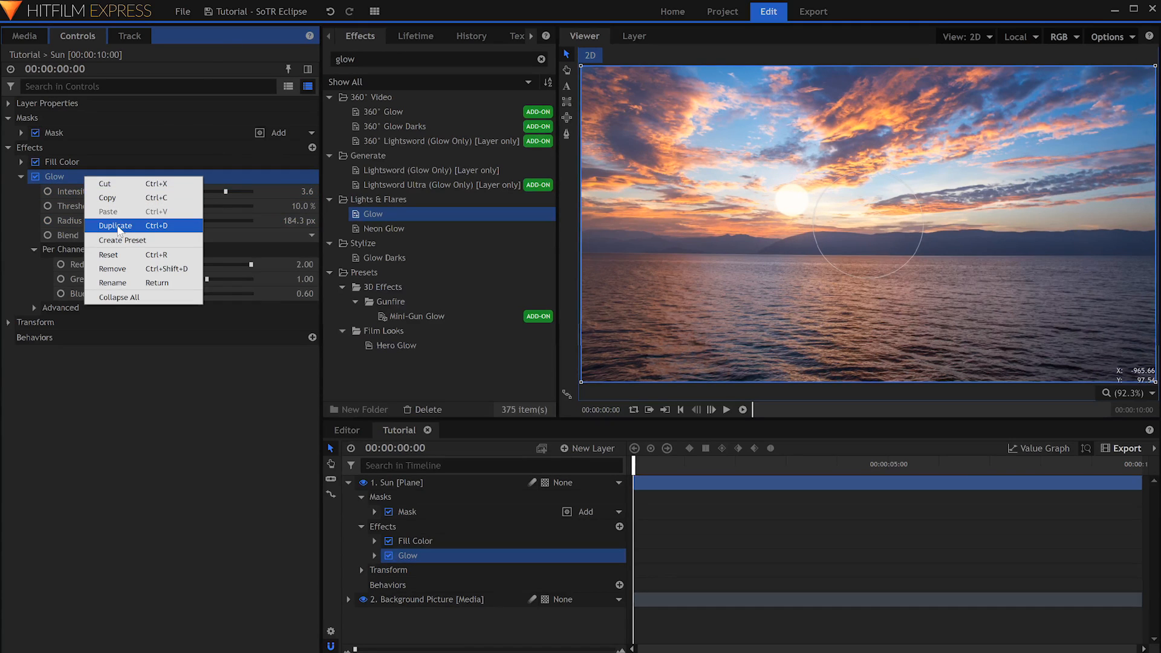
pyautogui.click(117, 226)
pyautogui.click(21, 177)
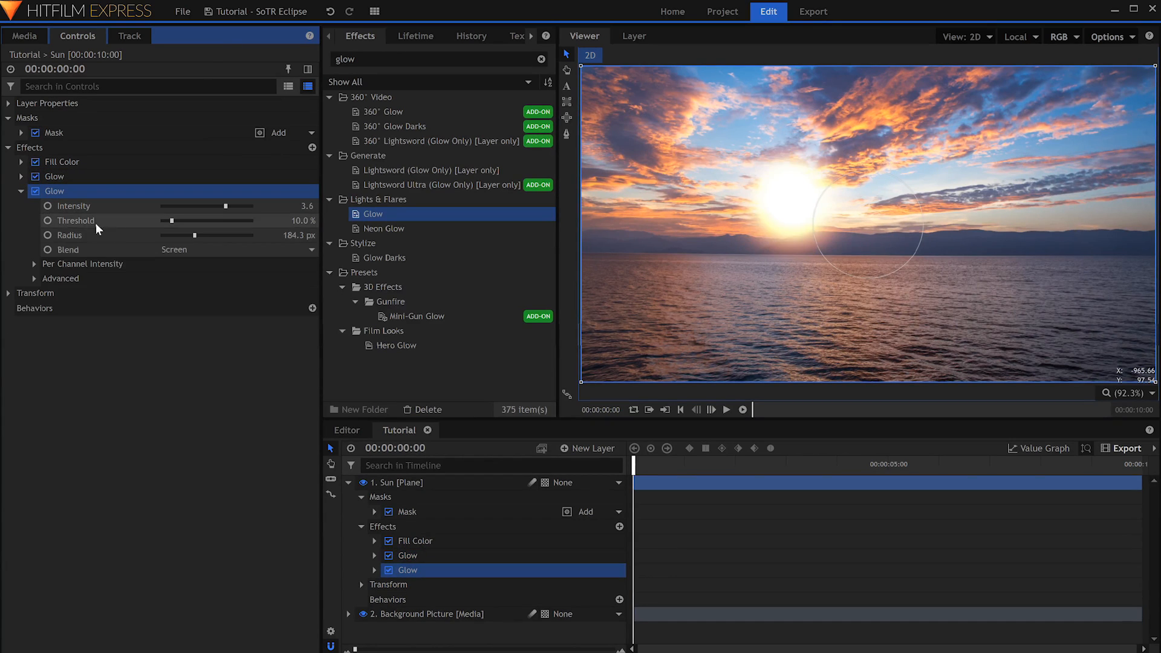
pyautogui.moveTo(166, 223); pyautogui.dragTo(266, 209)
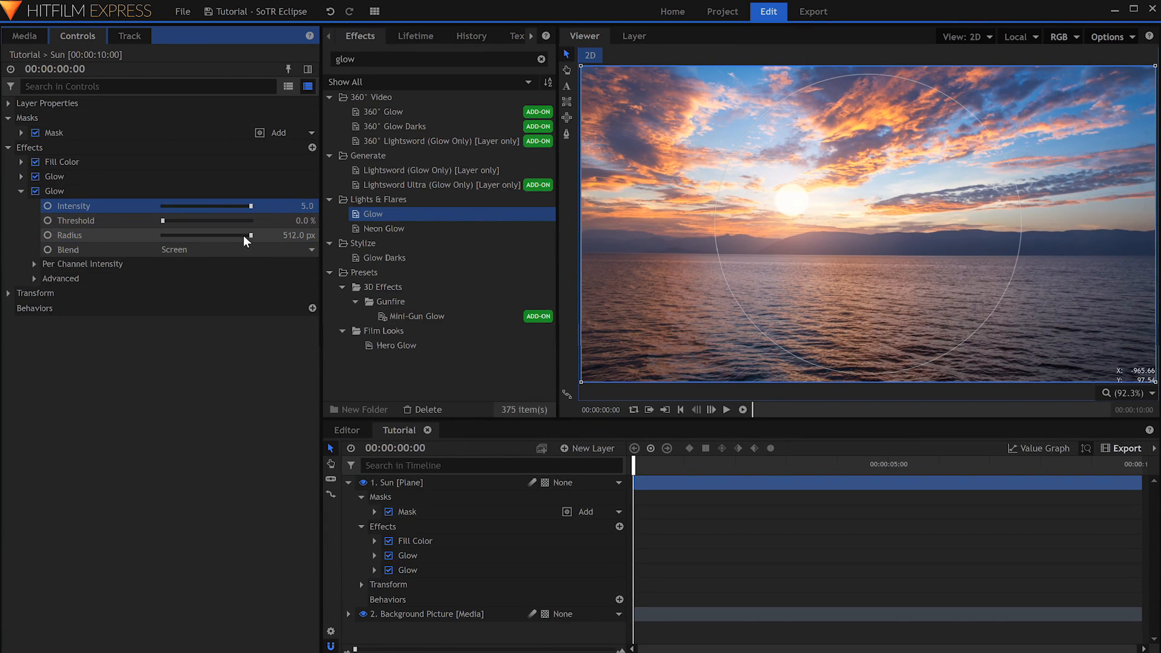
# - Duplicate the second Glow effect and set the new copy's intensity to 0.9
pyautogui.click(23, 191)
pyautogui.rightClick(57, 191)
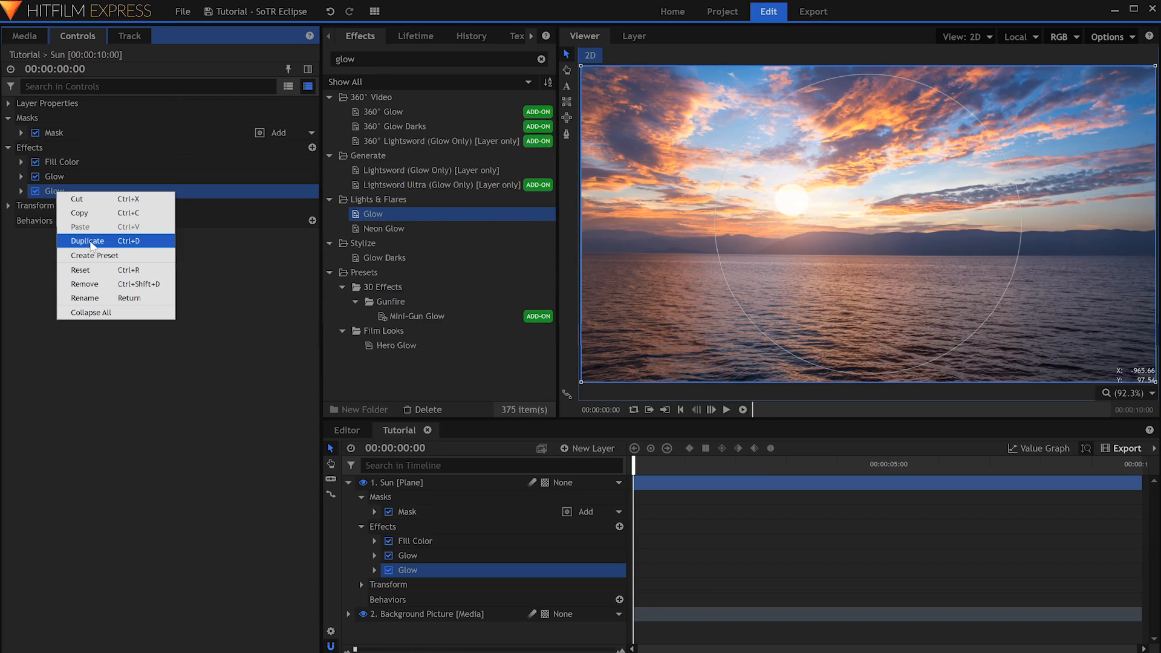
pyautogui.click(88, 240)
pyautogui.click(20, 205)
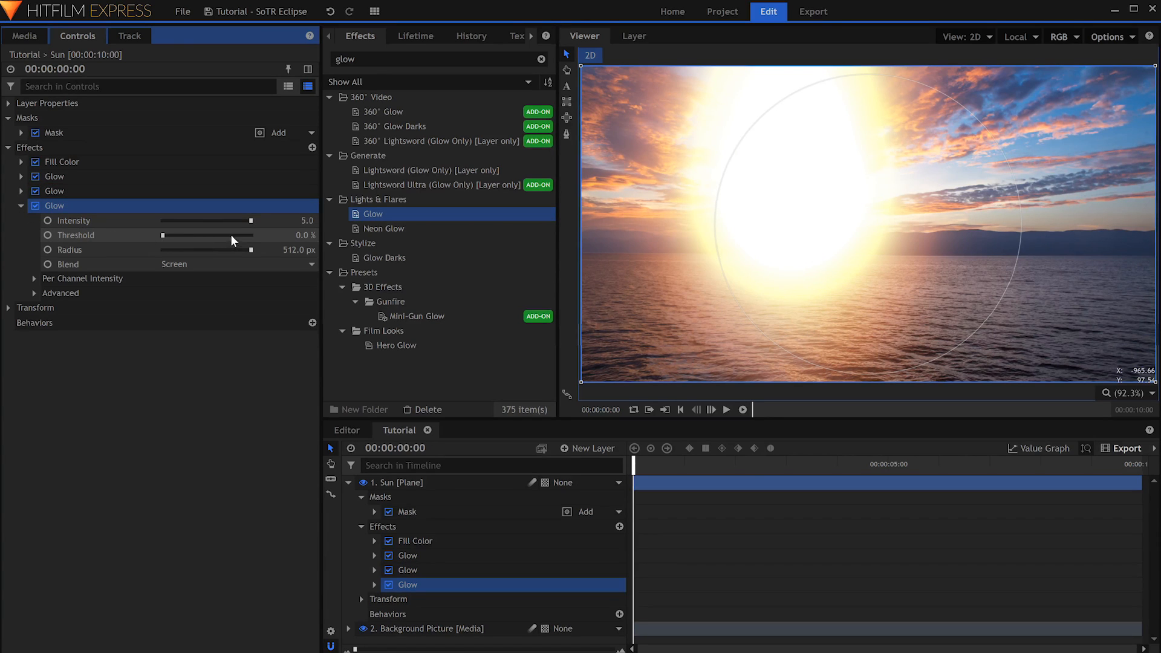
pyautogui.moveTo(249, 221); pyautogui.dragTo(172, 221)
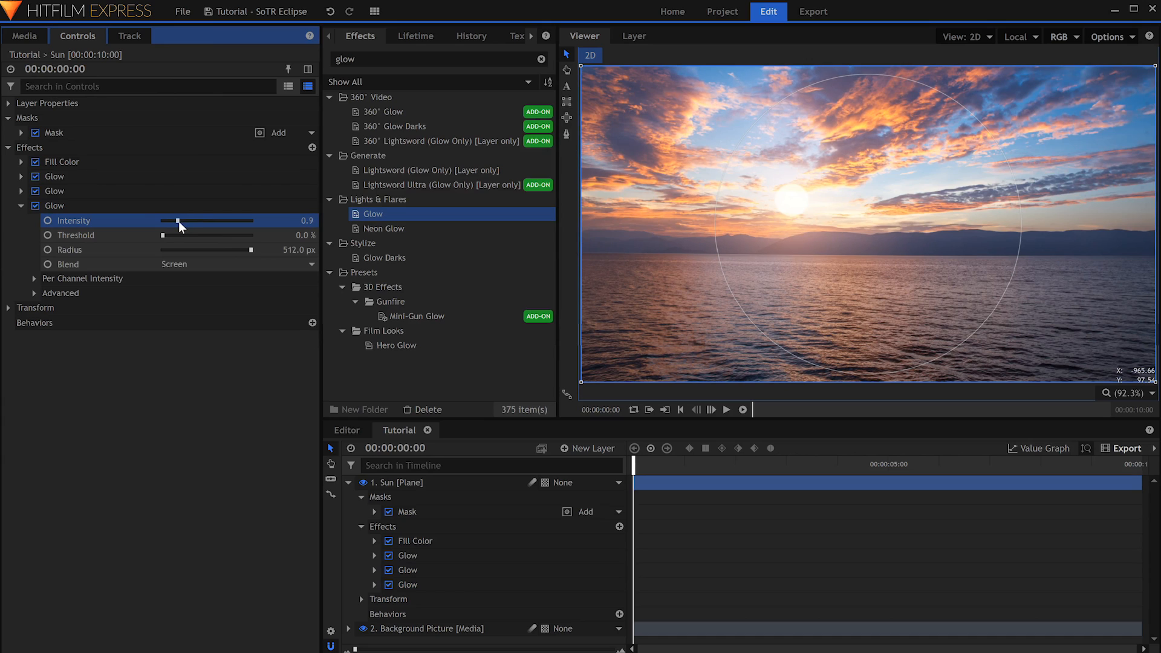
# - Set the first Glow's intensity to 4.5 and radius to about 143 px, and collapse the glow settings
pyautogui.click(21, 176)
pyautogui.moveTo(226, 192); pyautogui.dragTo(188, 225)
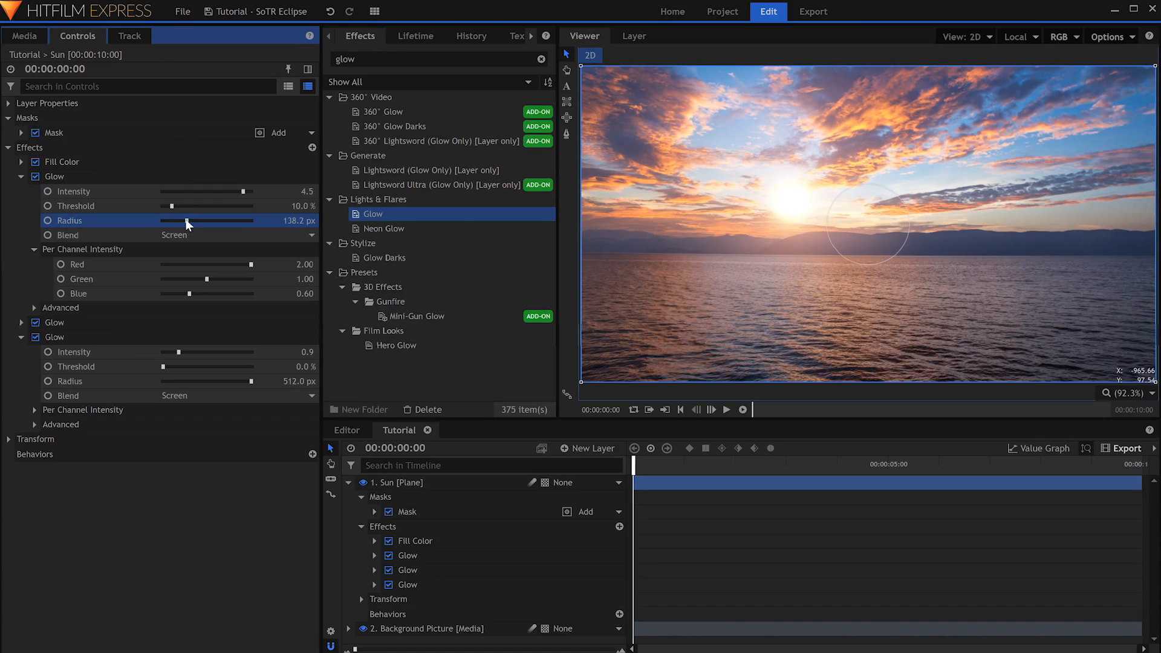
pyautogui.click(26, 176)
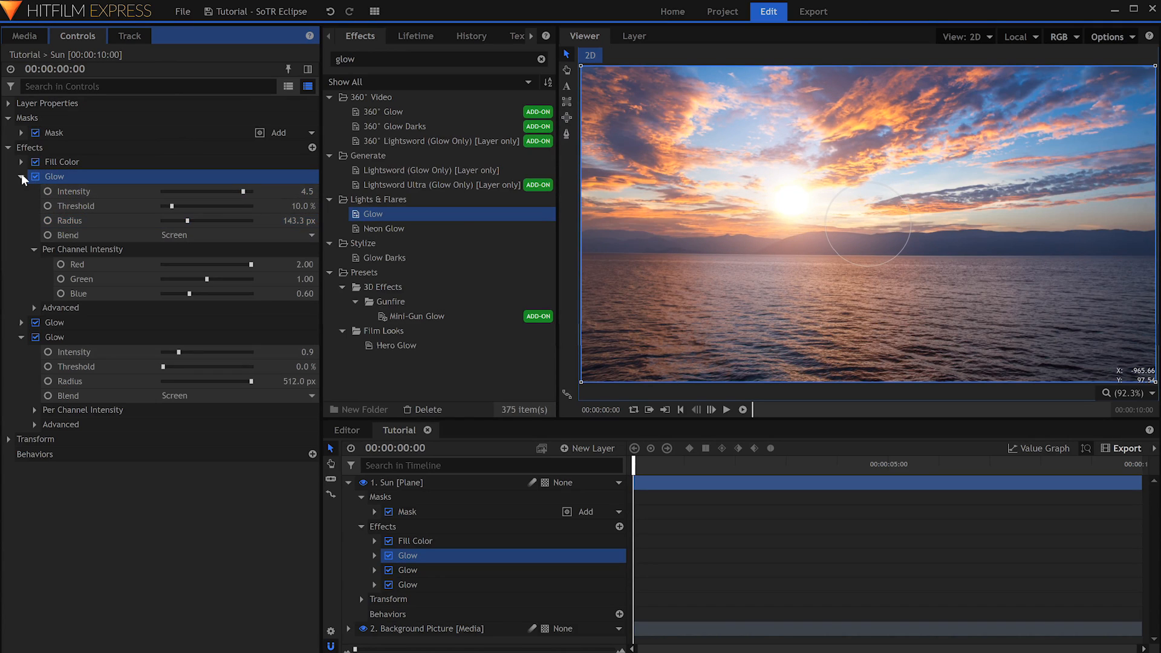
pyautogui.click(21, 175)
pyautogui.click(21, 205)
# - Add the Auto Volumetrics effect to the Sun layer after the glows and show its settings
pyautogui.doubleClick(345, 59)
pyautogui.write('auto')
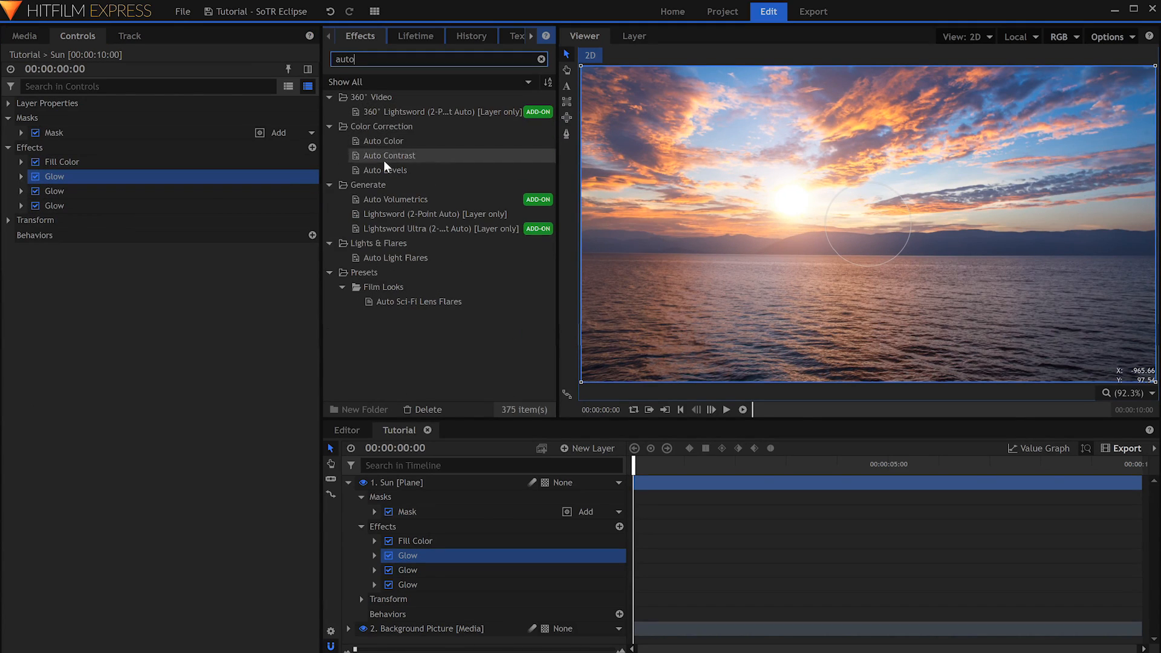
pyautogui.moveTo(394, 199); pyautogui.dragTo(82, 211)
pyautogui.click(20, 220)
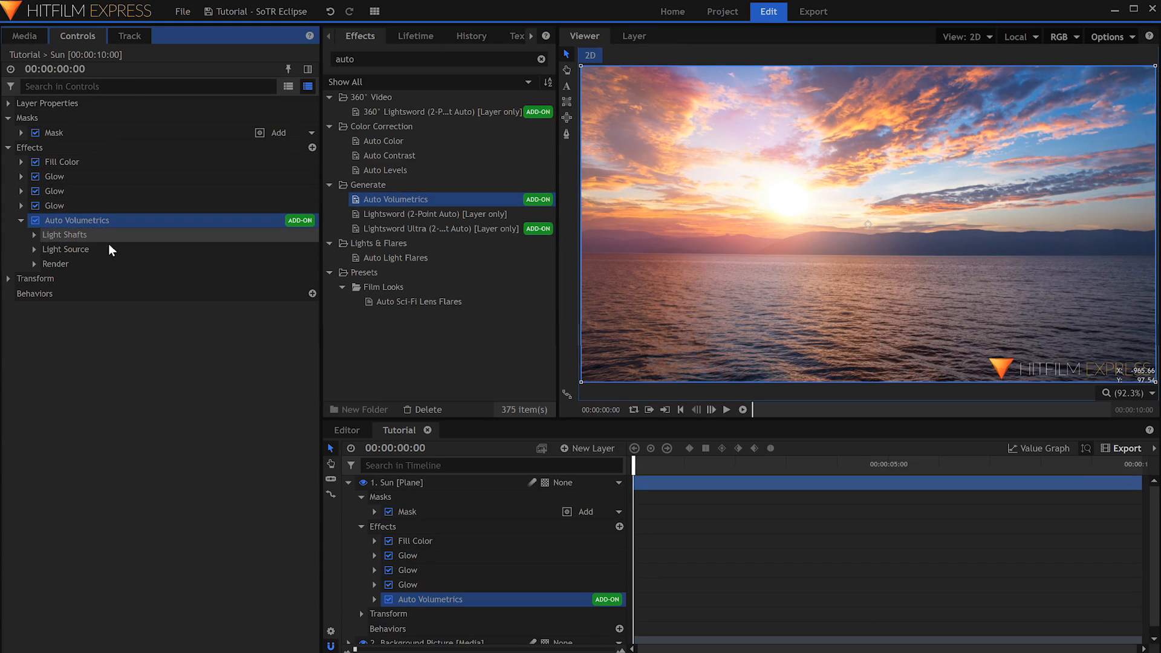
# - Place the Auto Volumetrics light source just left of the sun and colorize its rays with orange sampled from the clouds (233, 161, 127)
pyautogui.click(857, 222)
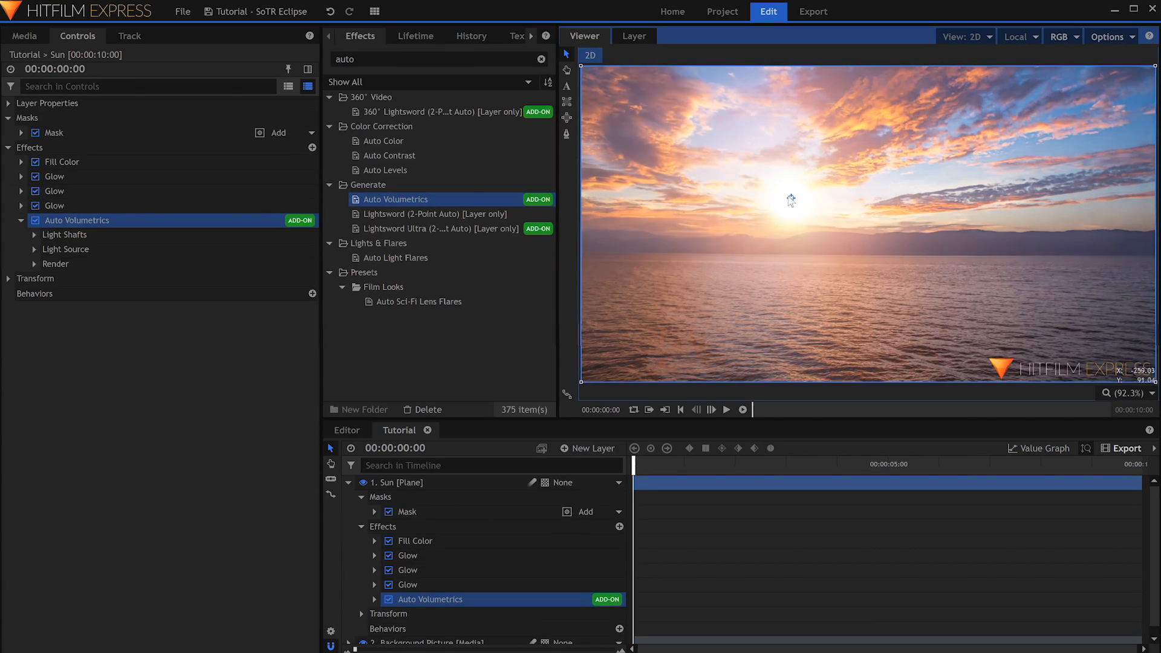
pyautogui.moveTo(700, 202); pyautogui.dragTo(756, 200)
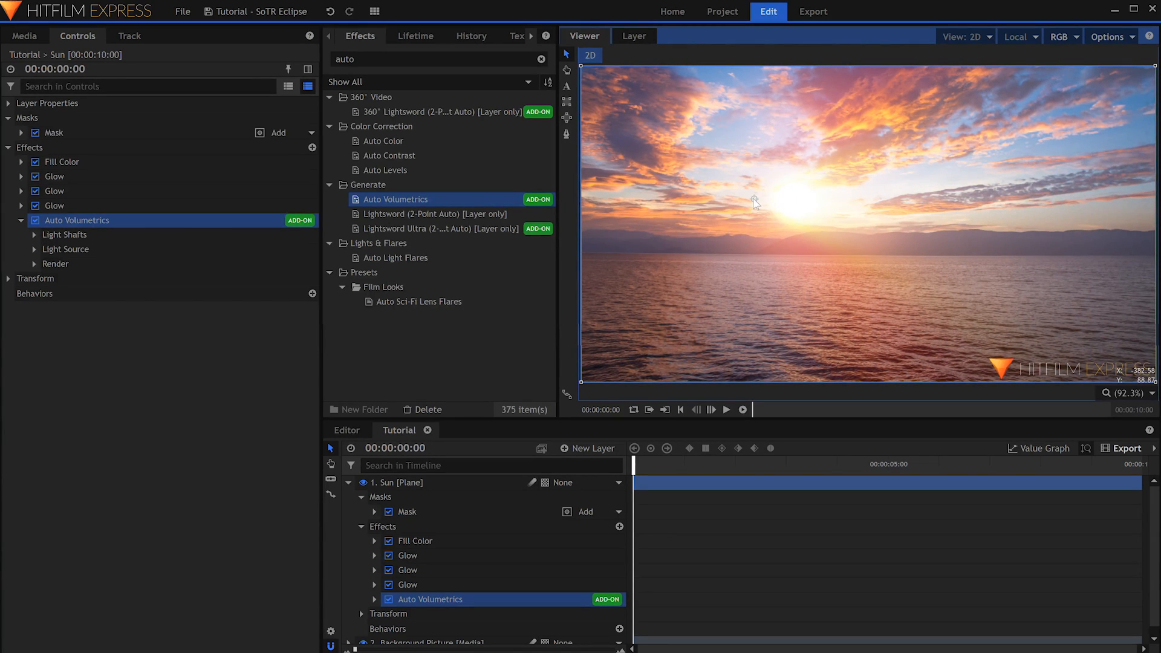
pyautogui.click(34, 263)
pyautogui.click(47, 307)
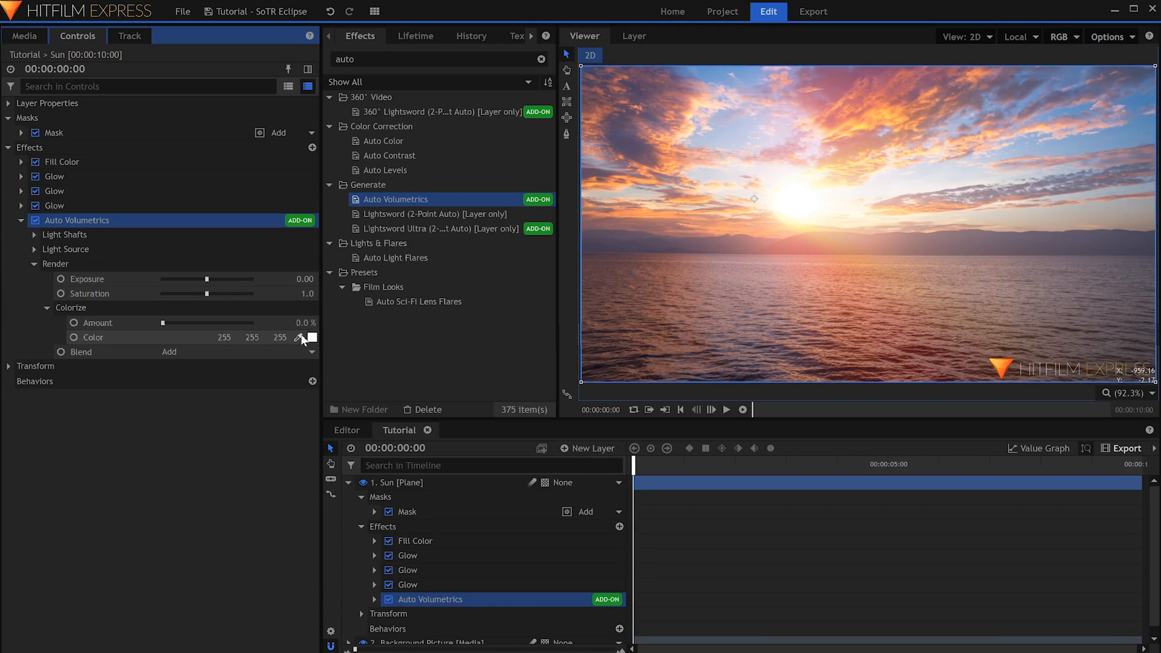
pyautogui.moveTo(300, 337); pyautogui.dragTo(683, 164)
pyautogui.moveTo(580, 223); pyautogui.dragTo(674, 166)
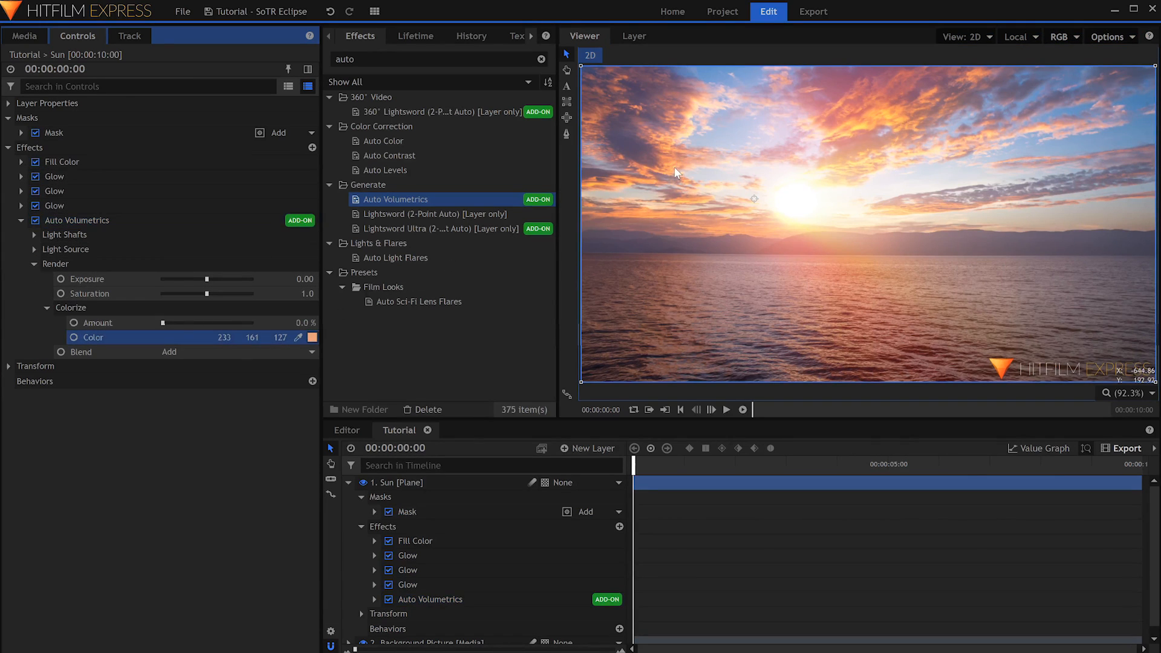
pyautogui.moveTo(162, 323); pyautogui.dragTo(223, 318)
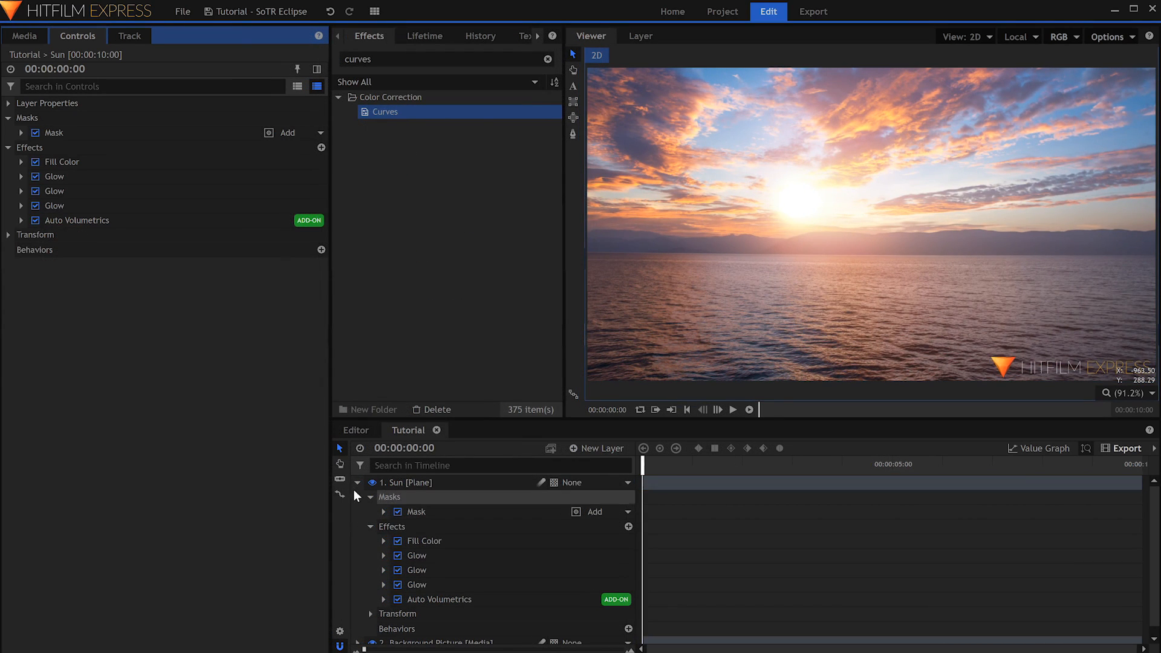
# - Add the white plane, New Plane 2, above the Sun layer in the timeline and rename the layer Moon
pyautogui.click(356, 483)
pyautogui.click(25, 37)
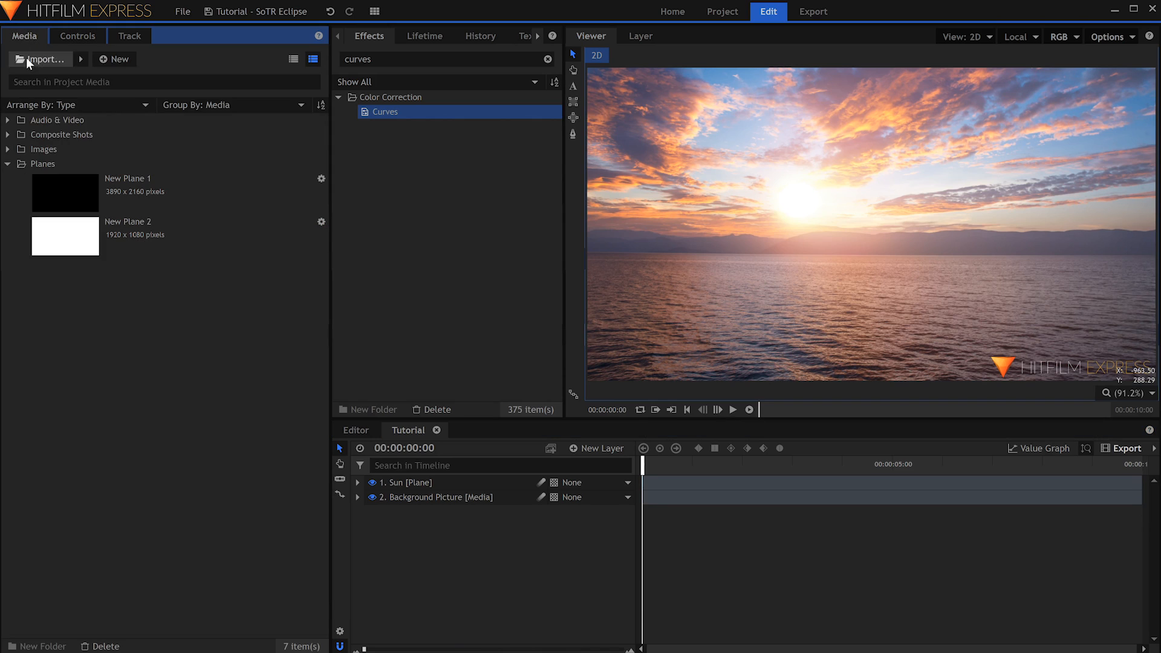
pyautogui.moveTo(251, 347); pyautogui.dragTo(460, 474)
pyautogui.doubleClick(460, 477)
pyautogui.write('Moon')
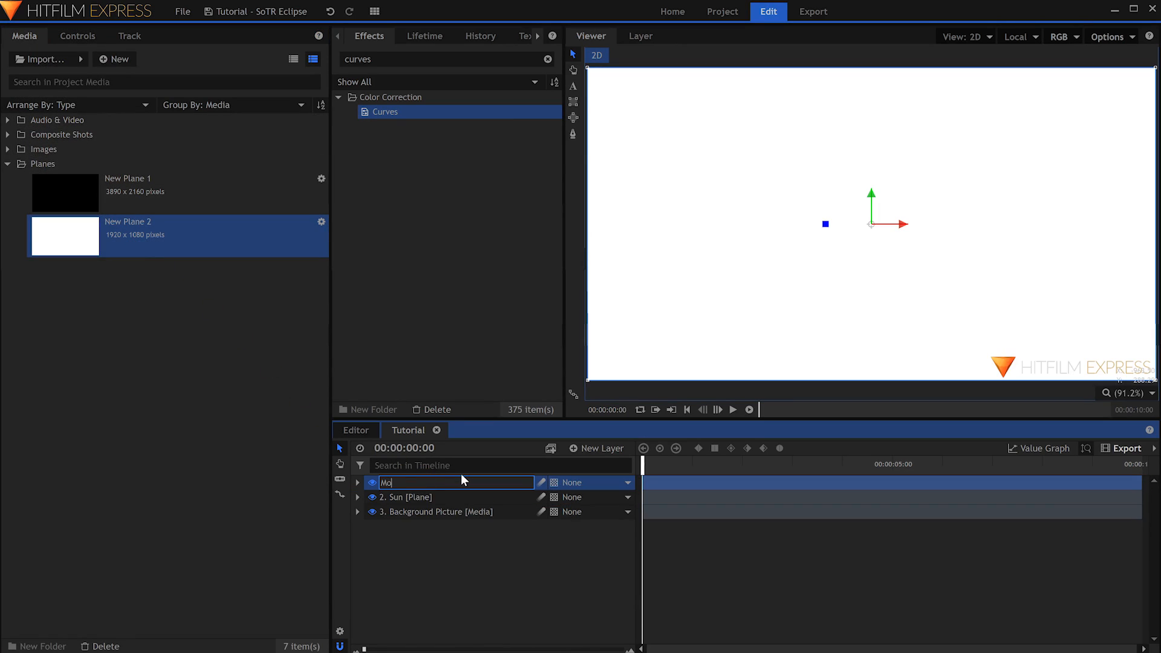
pyautogui.press('Return')
# - Copy the circular mask from the Sun layer and paste it into the Moon layer's masks
pyautogui.click(478, 497)
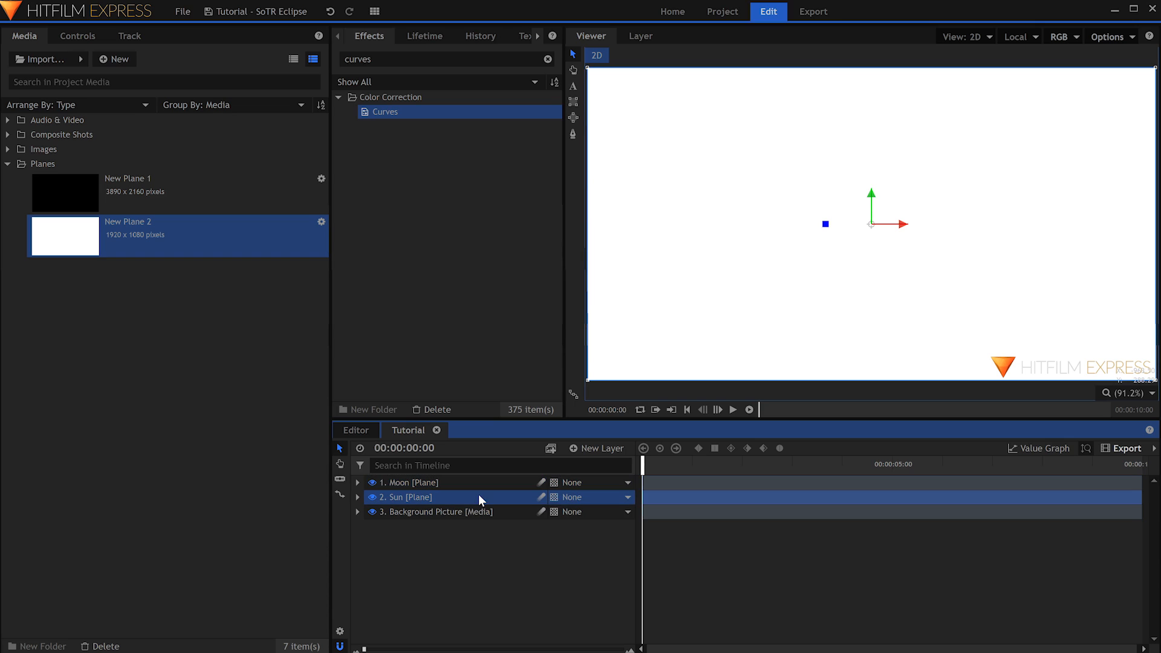
pyautogui.click(77, 38)
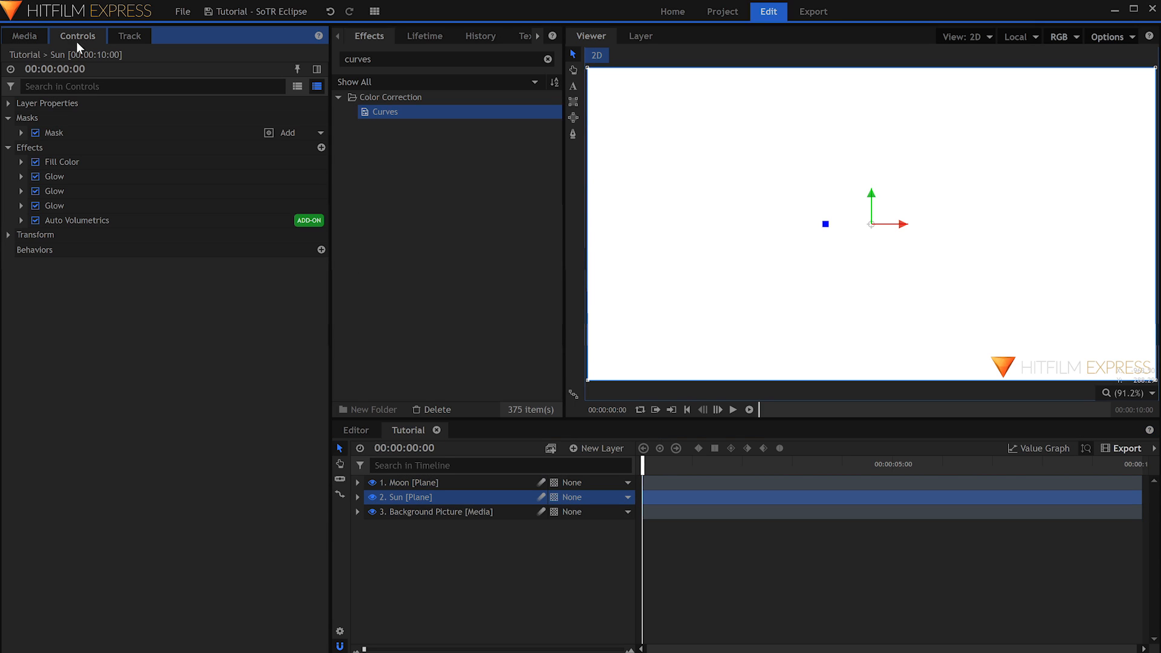
pyautogui.rightClick(56, 130)
pyautogui.click(79, 153)
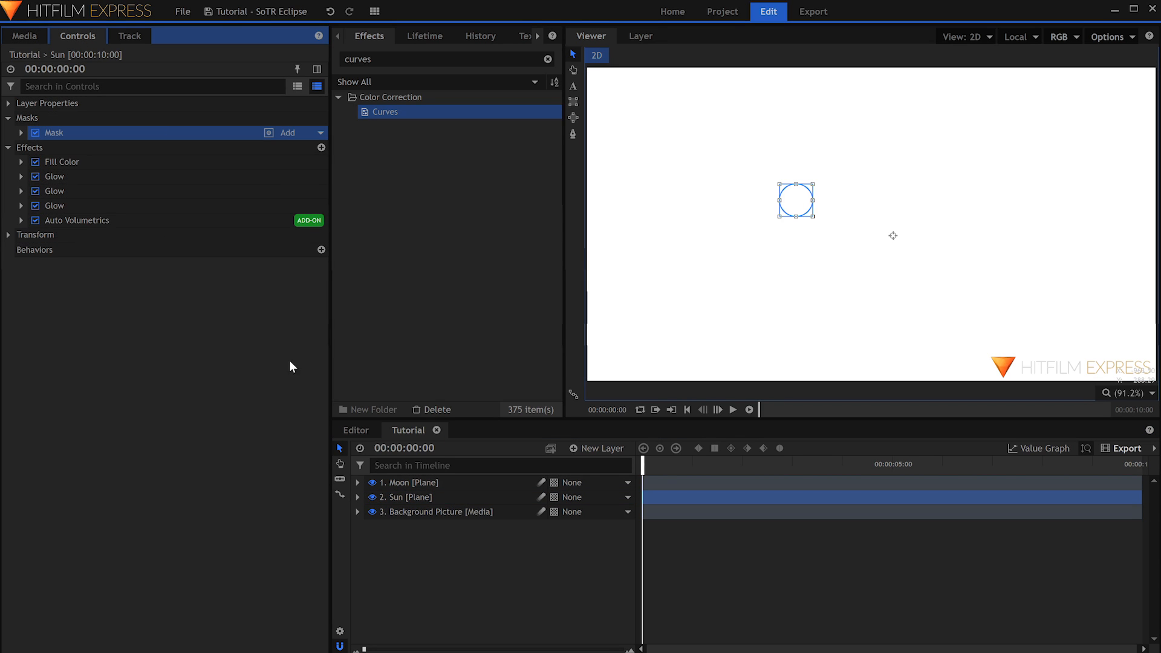
pyautogui.click(428, 482)
pyautogui.rightClick(38, 118)
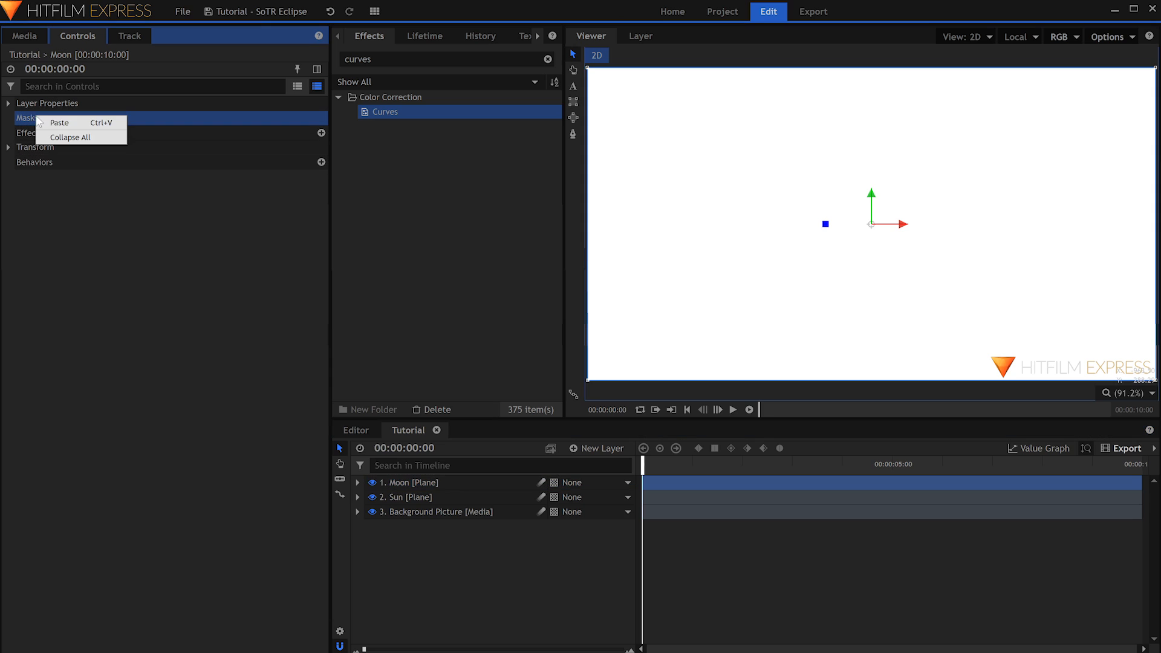
pyautogui.click(56, 123)
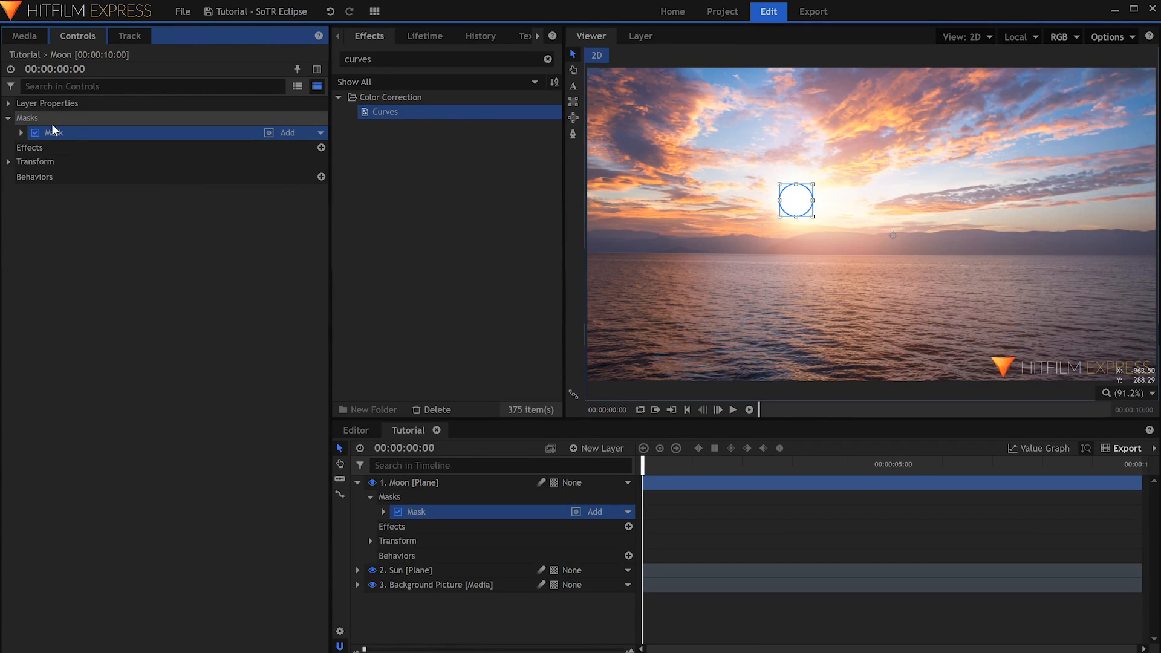
# - Add the Radial Gradient effect to the Moon layer and move the gradient's center closer to the masked moon
pyautogui.doubleClick(359, 58)
pyautogui.write('rad')
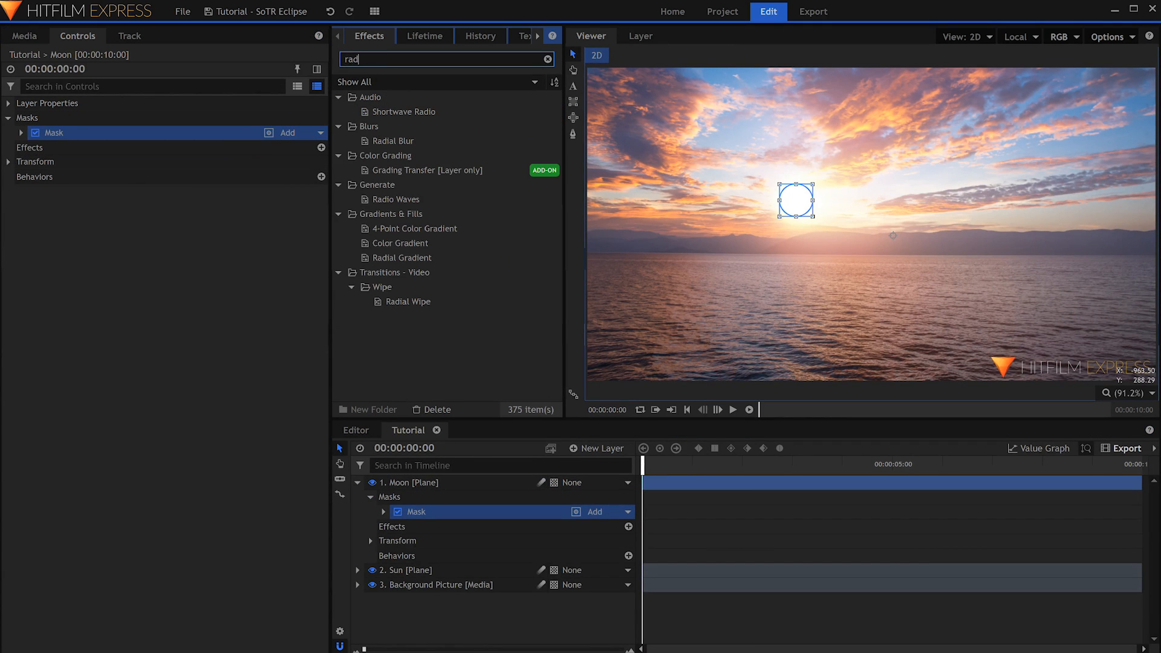
pyautogui.write('ial')
pyautogui.click(402, 141)
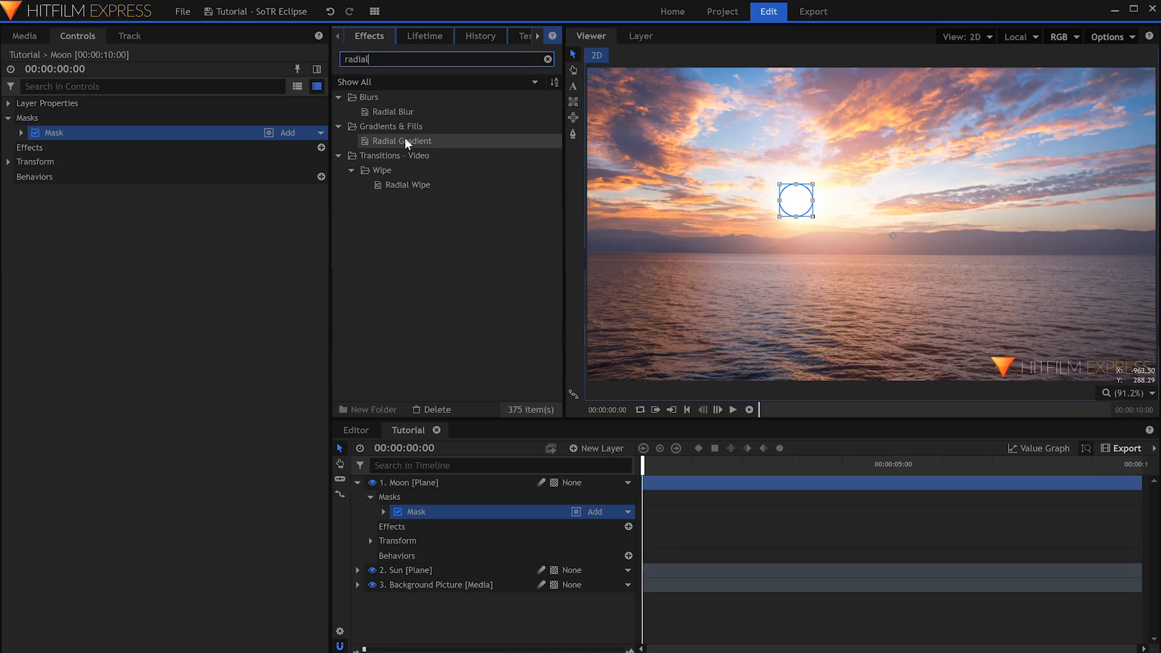
pyautogui.moveTo(43, 148); pyautogui.dragTo(42, 149)
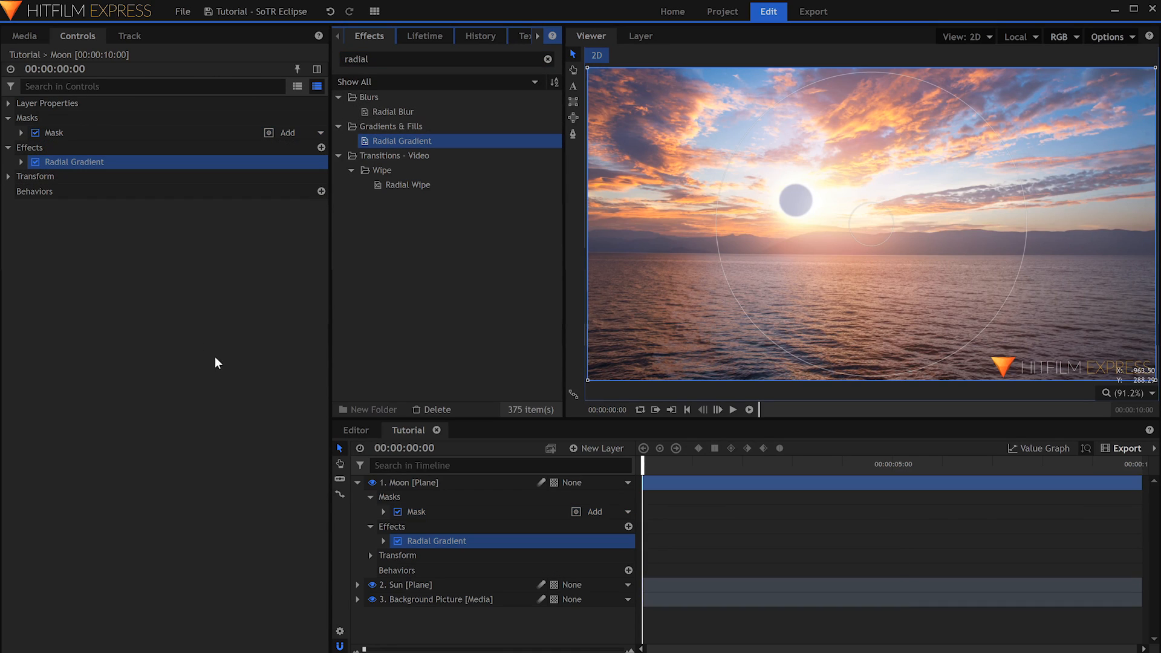
pyautogui.click(358, 483)
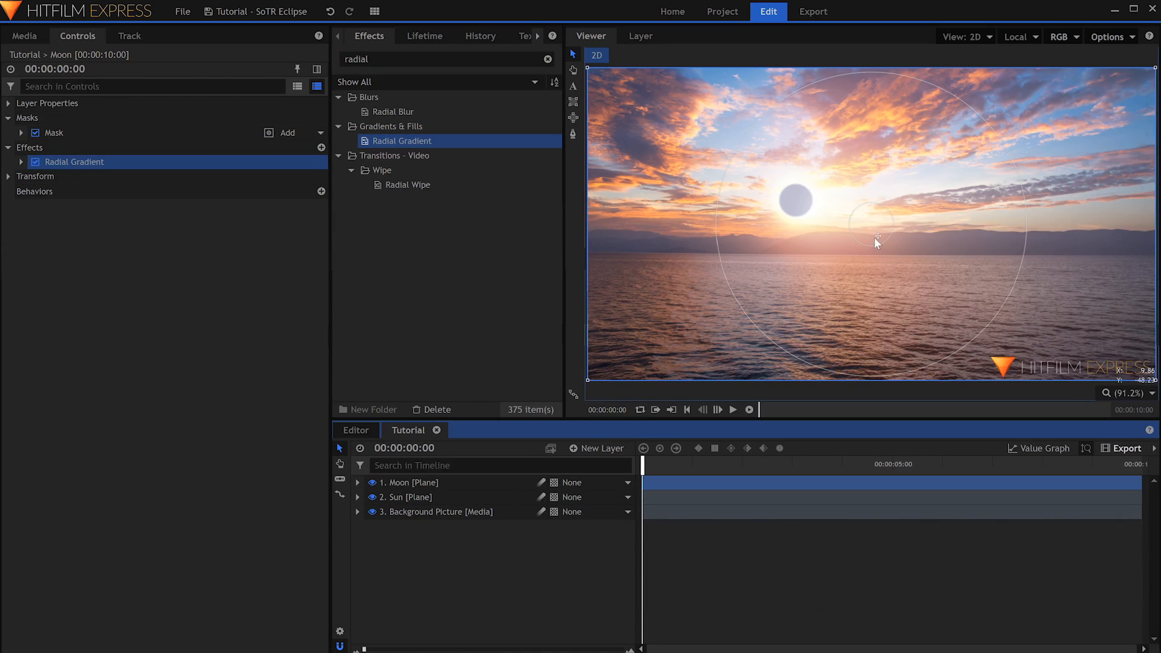
pyautogui.moveTo(875, 239); pyautogui.dragTo(843, 210)
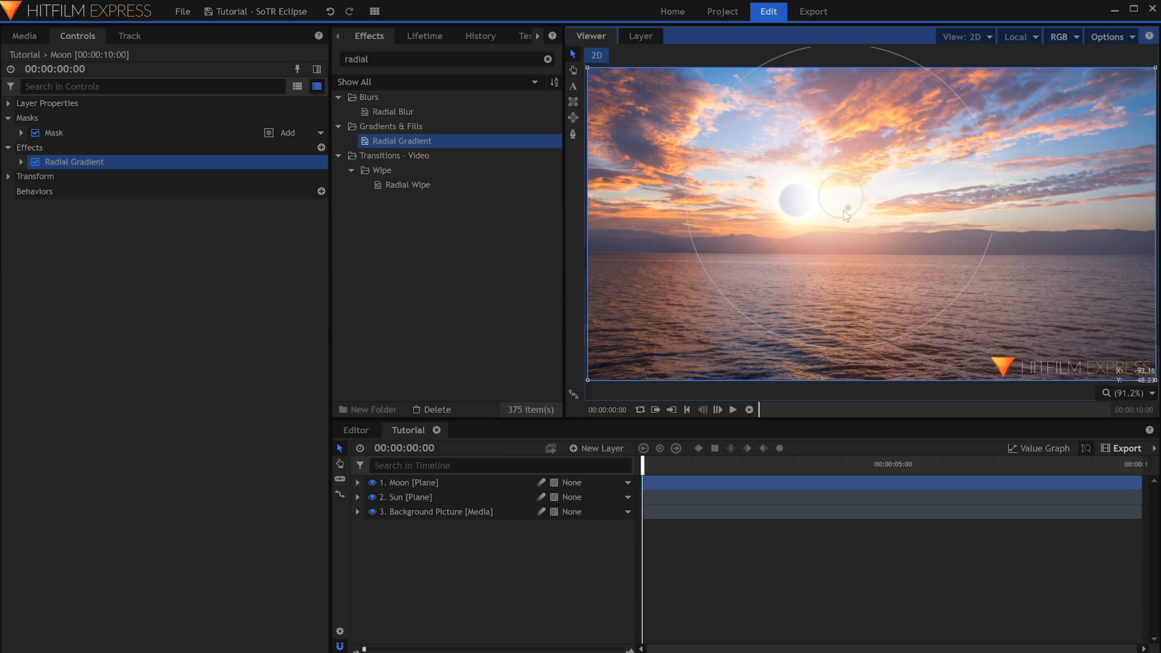
# - Hide the Sun layer and set the Radial Gradient's outer color to the blue-gray sampled from the distant mountains (84, 84, 112)
pyautogui.click(372, 497)
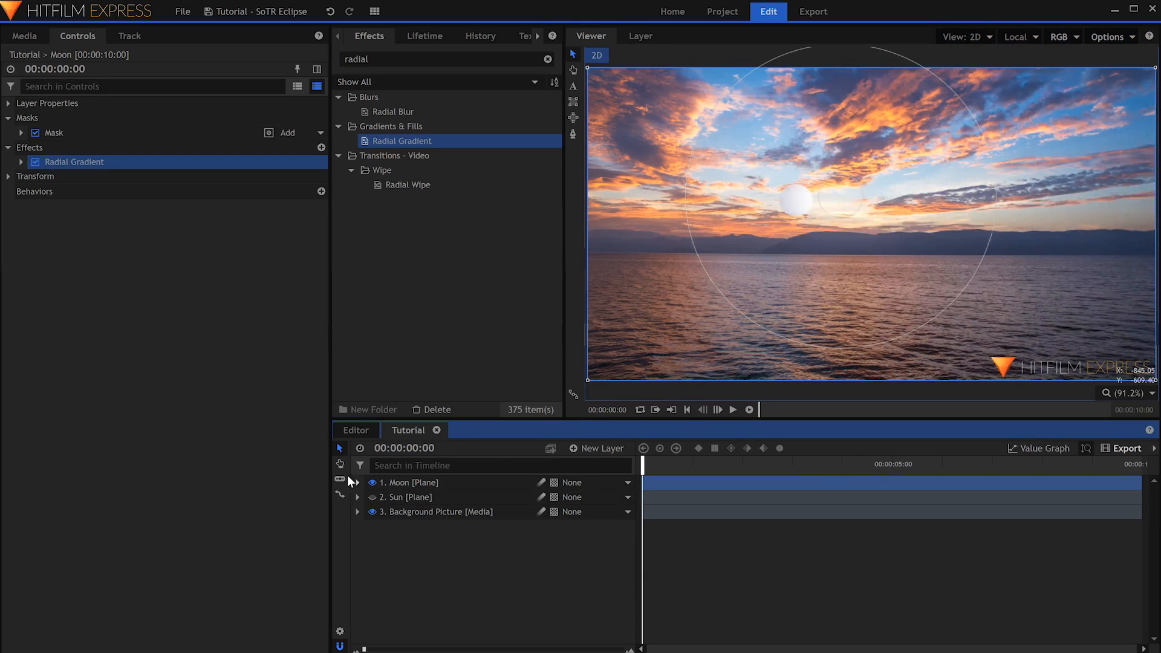
pyautogui.click(21, 161)
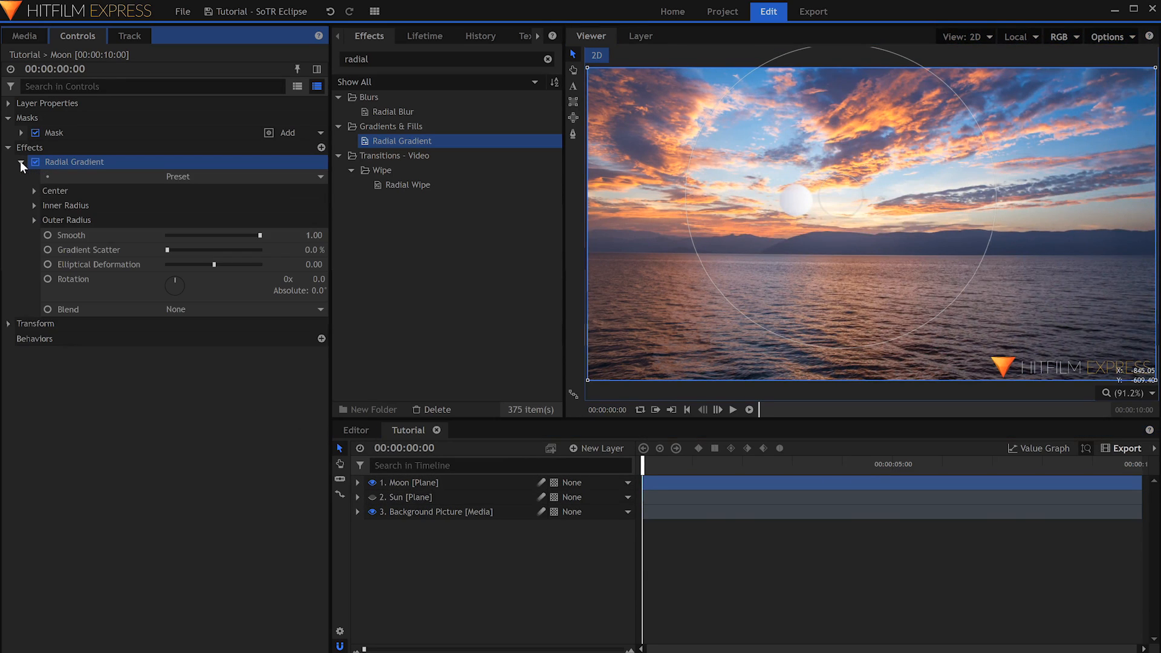
pyautogui.click(34, 220)
pyautogui.click(309, 250)
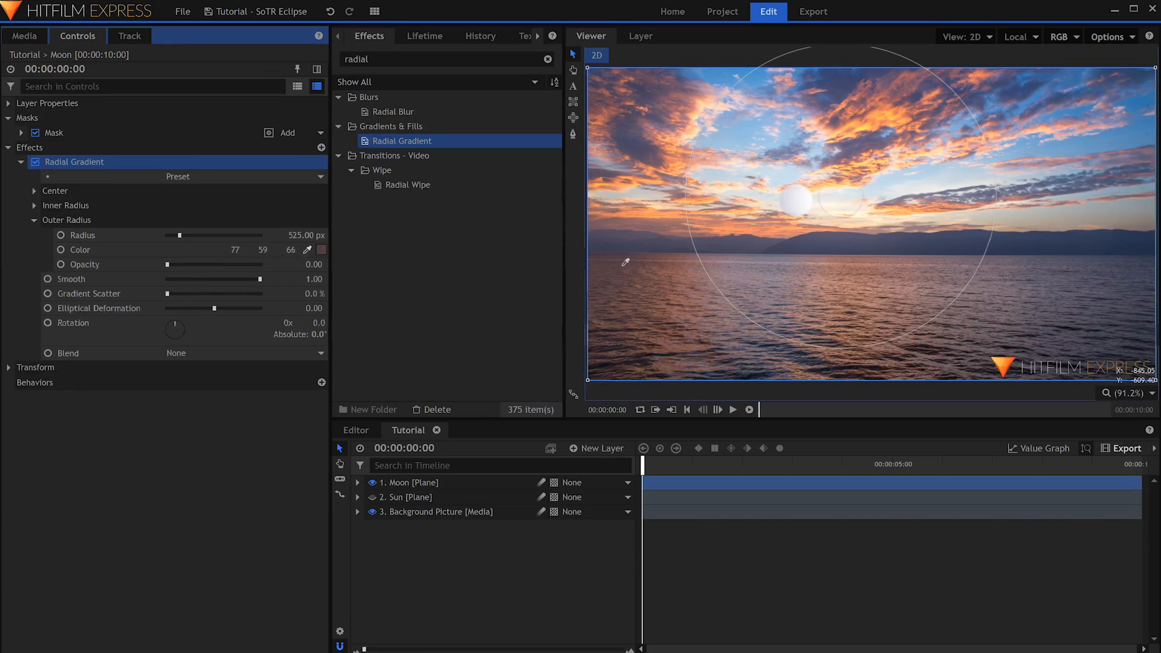
pyautogui.click(823, 240)
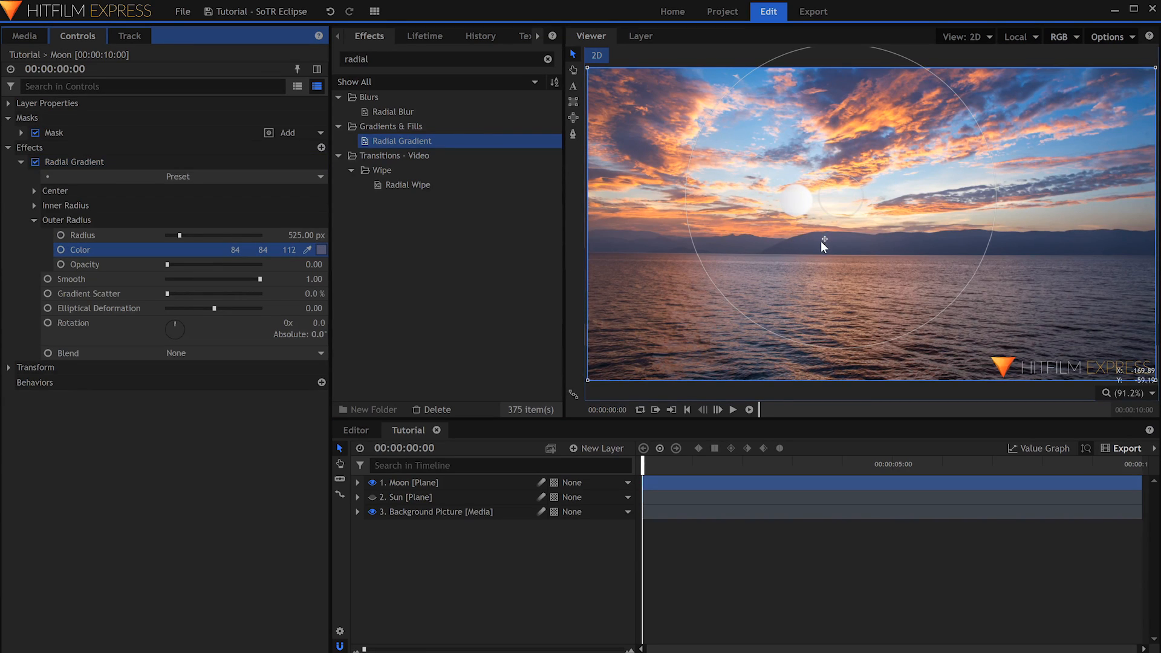
# - Set the gradient's outer opacity to 1.00 and outer radius to 1000 px, and shift its center well to the right of the moon
pyautogui.moveTo(846, 207); pyautogui.dragTo(871, 209)
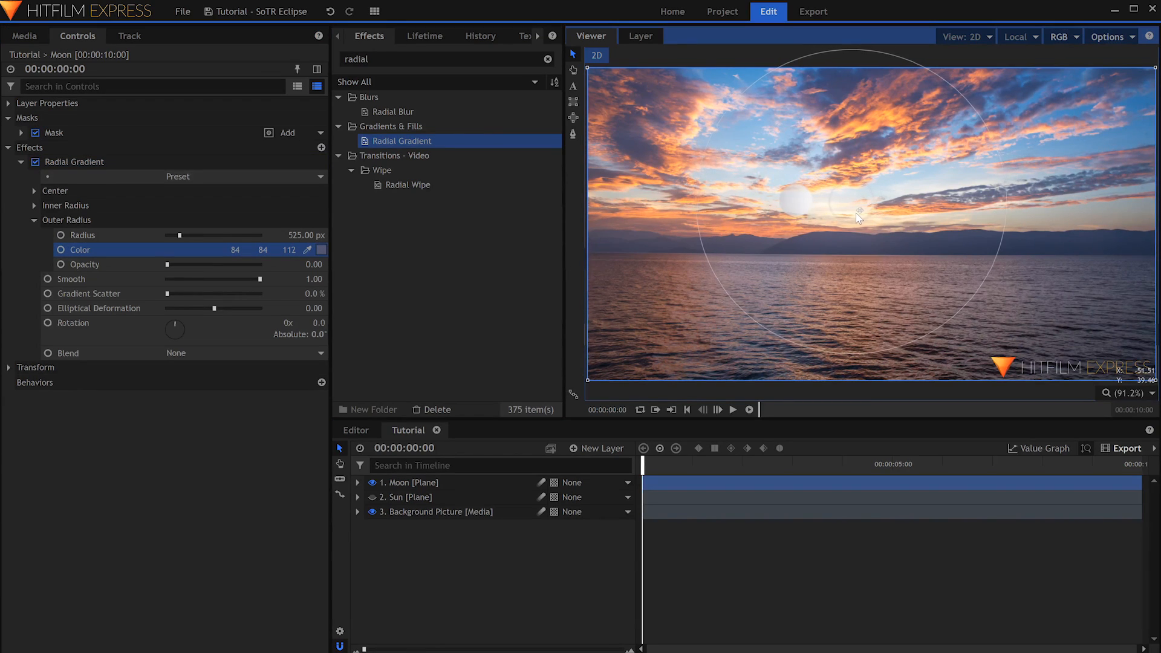
pyautogui.click(119, 263)
pyautogui.moveTo(176, 261); pyautogui.dragTo(252, 270)
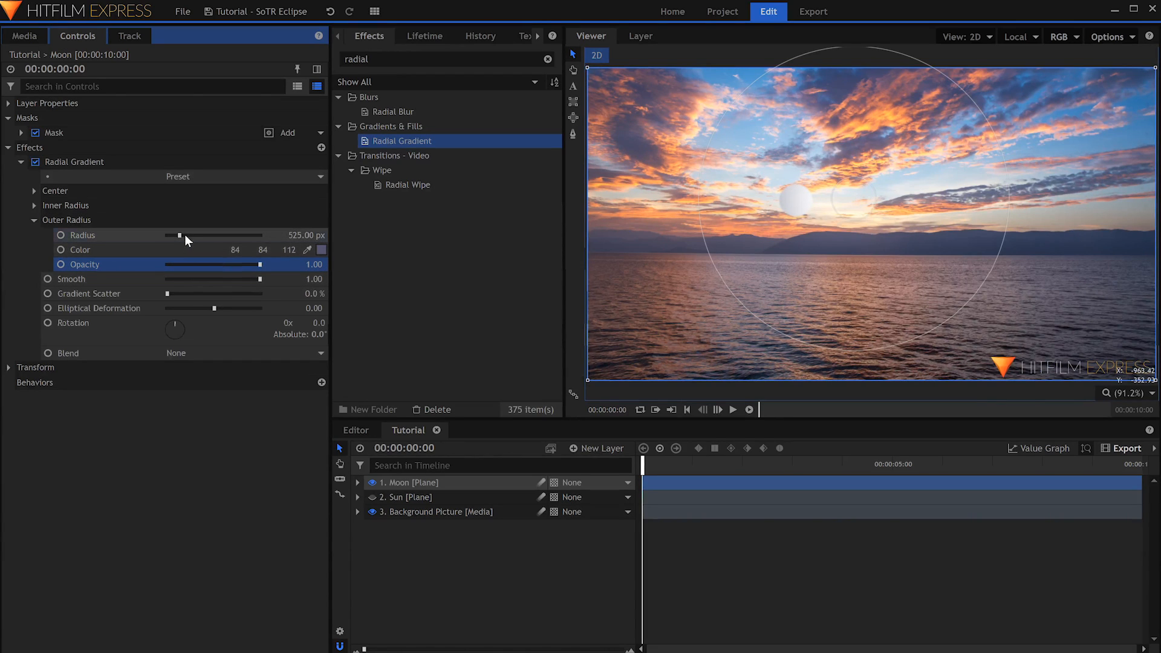
pyautogui.moveTo(184, 234); pyautogui.dragTo(190, 237)
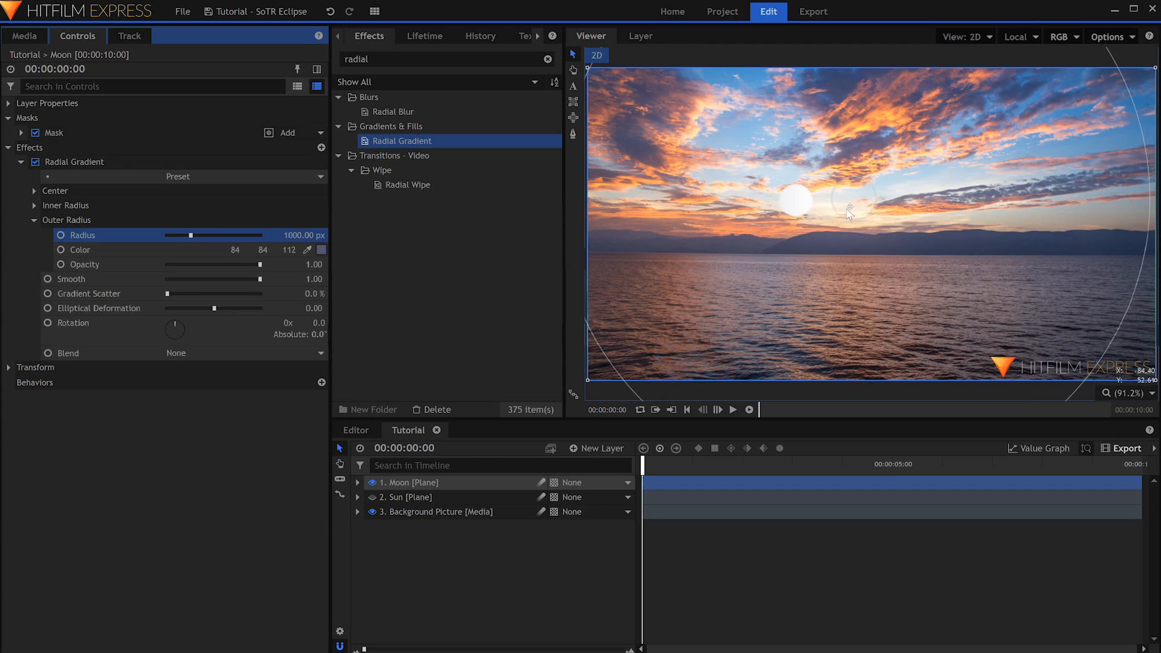
pyautogui.moveTo(849, 212); pyautogui.dragTo(927, 211)
# - Add Auto Volumetrics to the Moon layer below the Radial Gradient and set its render blend to Multiply
pyautogui.click(423, 59)
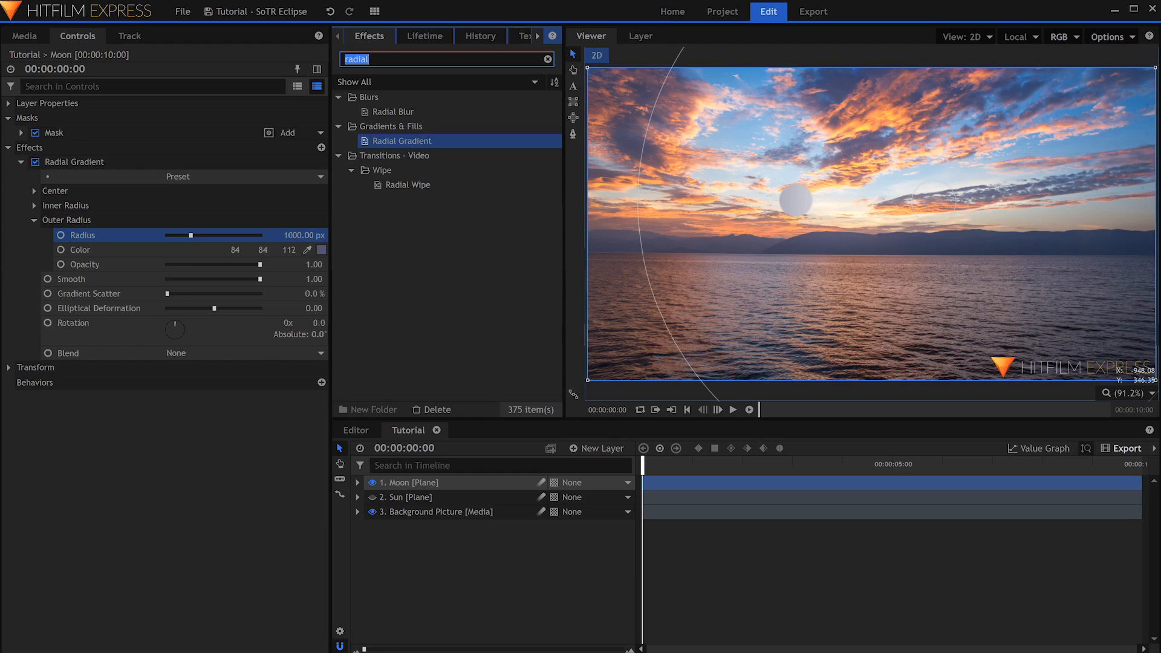
pyautogui.write('auto')
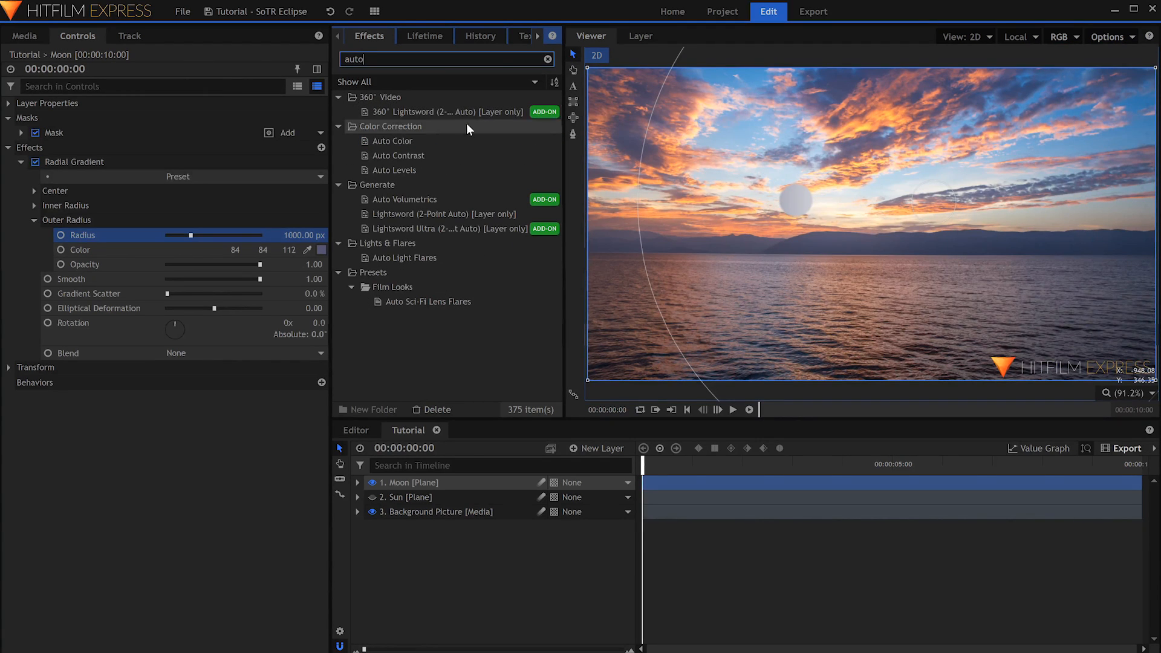
pyautogui.moveTo(443, 202); pyautogui.dragTo(31, 168)
pyautogui.click(20, 161)
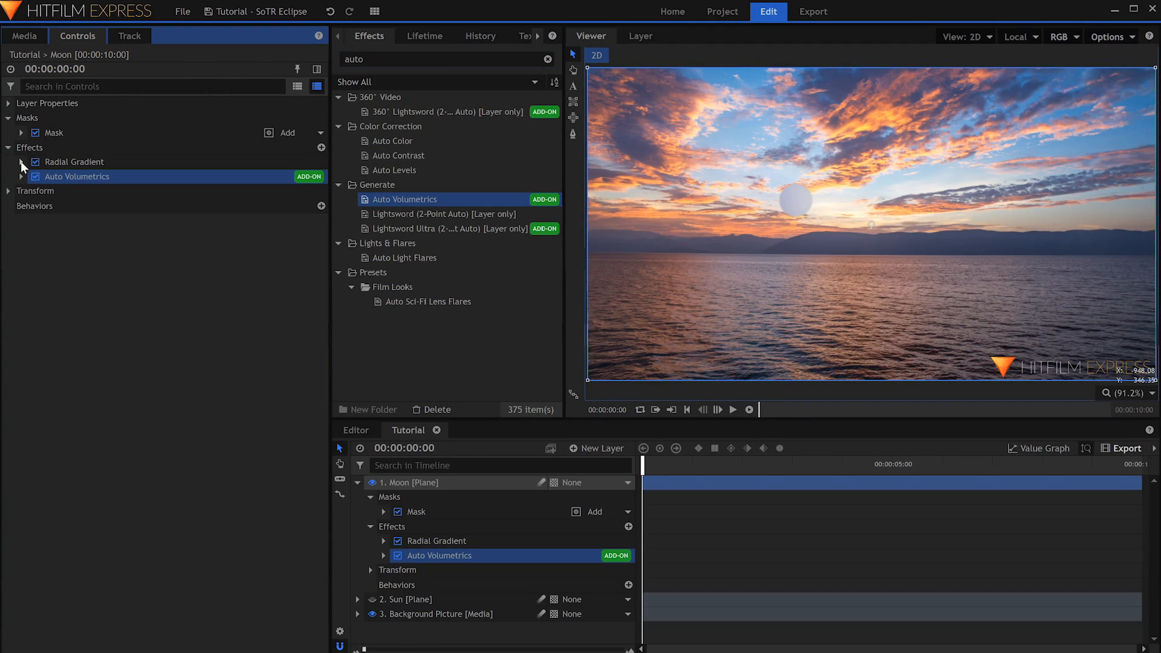
pyautogui.click(20, 177)
pyautogui.click(33, 219)
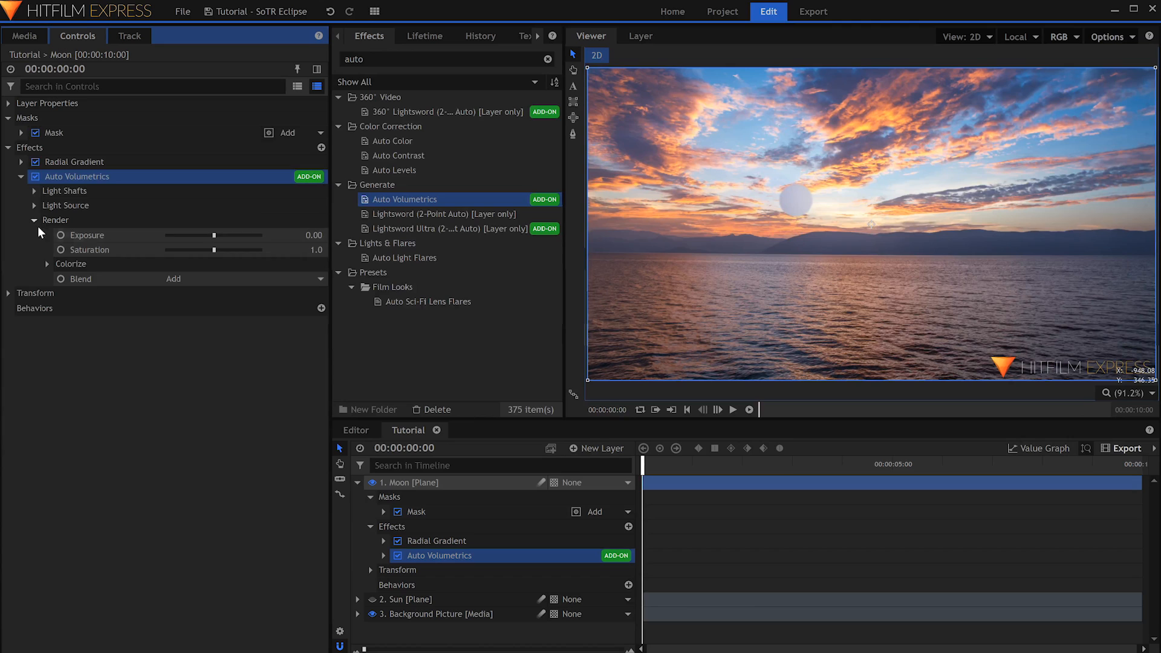
pyautogui.click(237, 280)
pyautogui.click(247, 418)
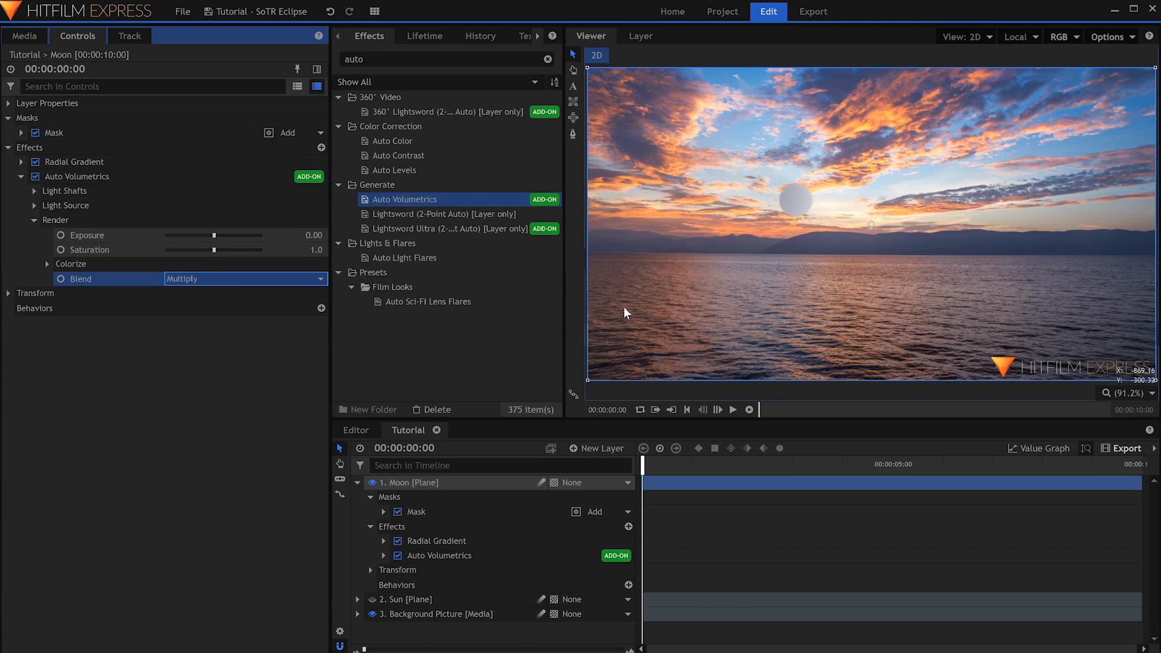
# - Place the Moon's Auto Volumetrics light source just right of the moon and set its exposure to 4.80
pyautogui.click(871, 227)
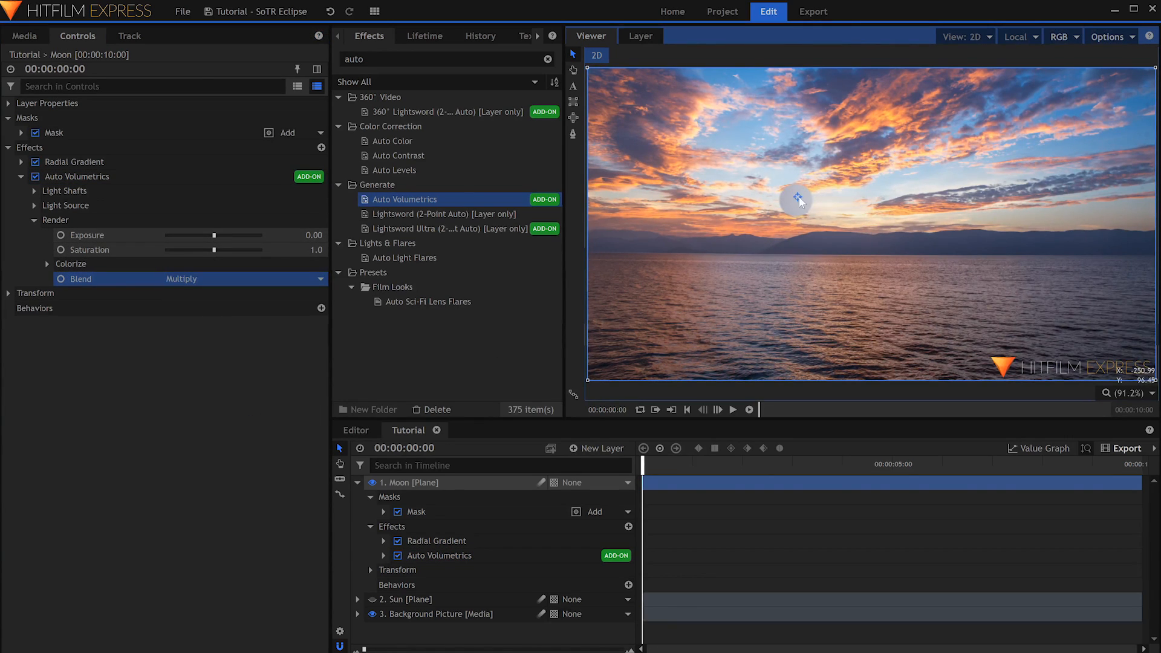
pyautogui.moveTo(799, 201); pyautogui.dragTo(827, 204)
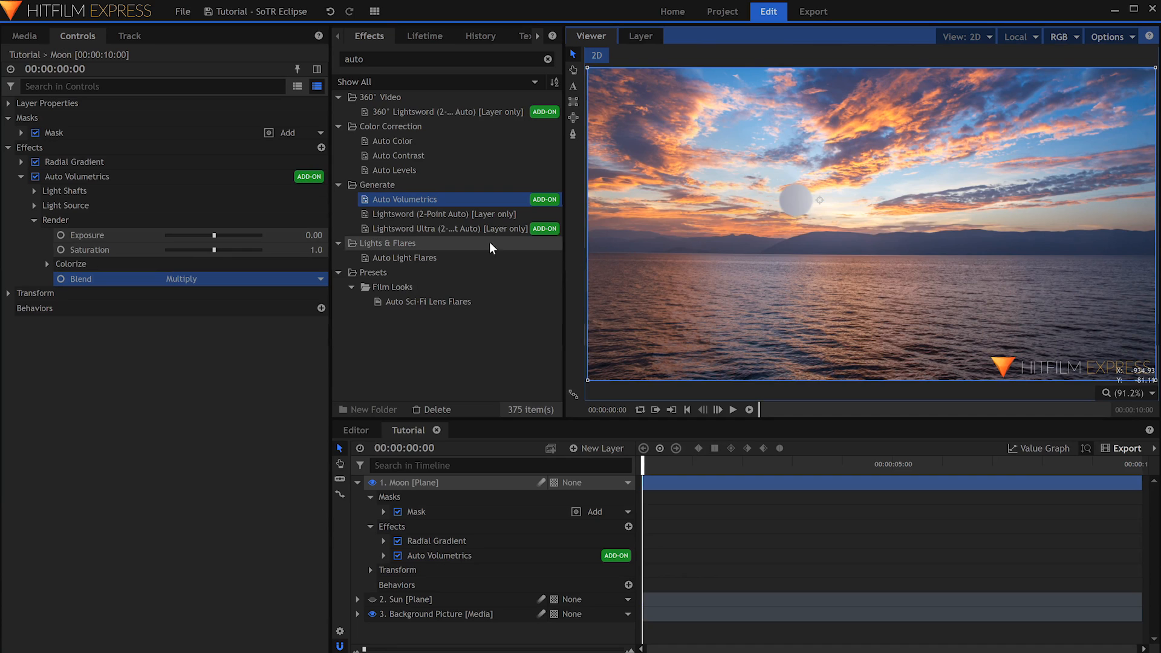
pyautogui.moveTo(214, 236); pyautogui.dragTo(237, 236)
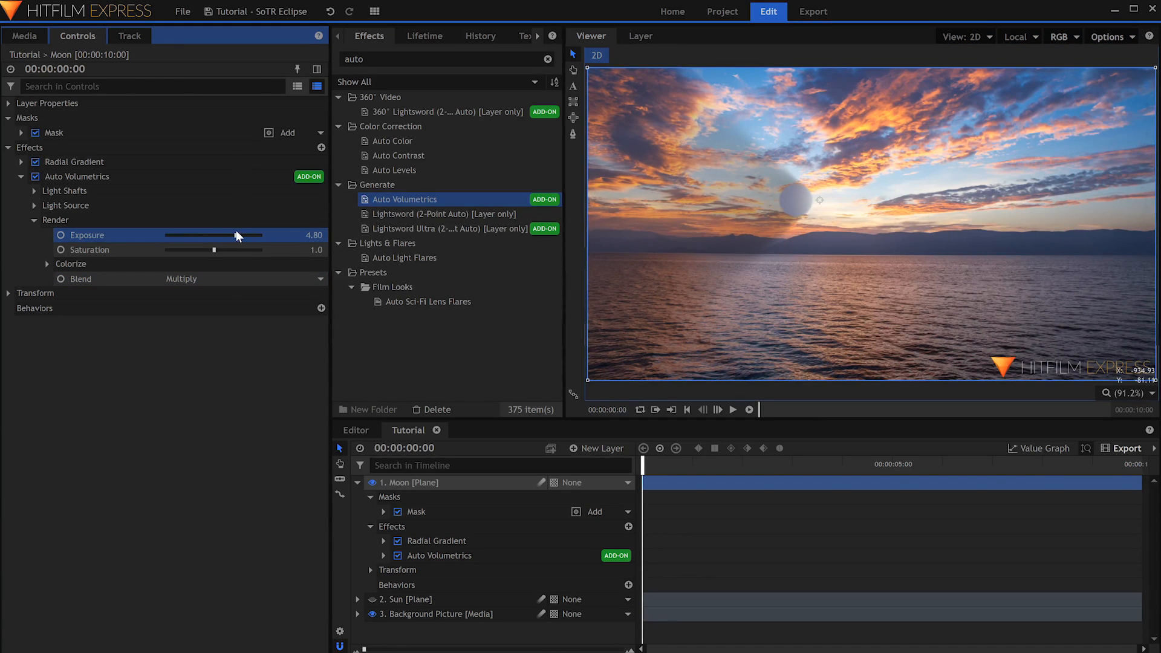
pyautogui.moveTo(826, 208); pyautogui.dragTo(825, 203)
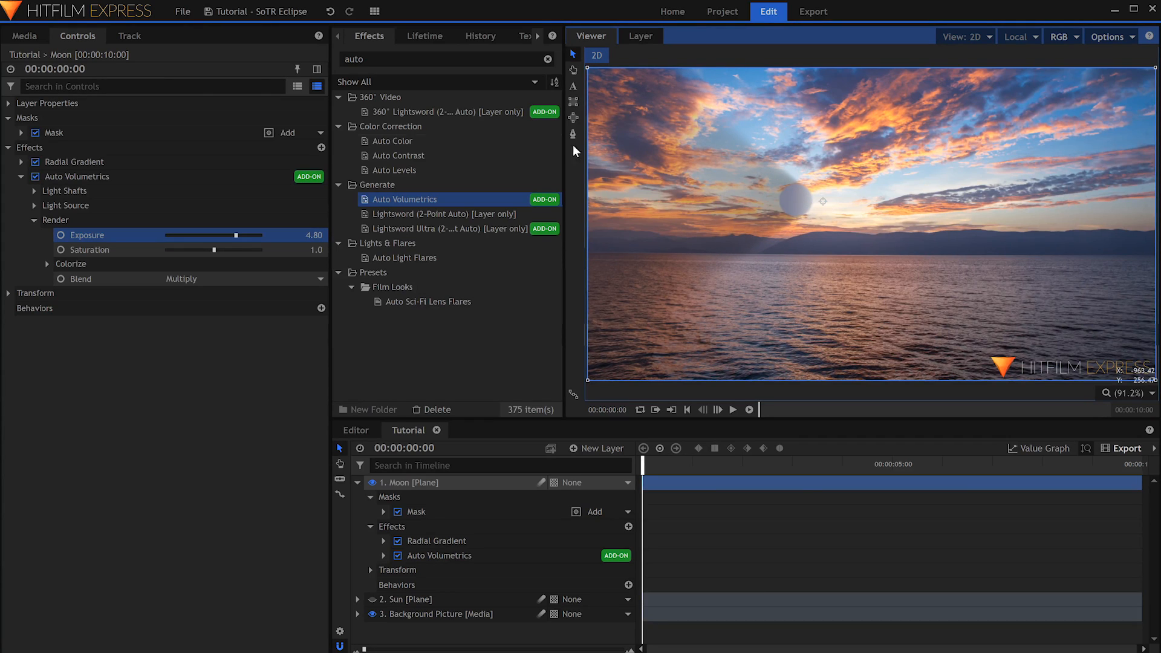
# - Add Angle Blur to the Moon layer between Radial Gradient and Auto Volumetrics, with a length of 5
pyautogui.doubleClick(363, 59)
pyautogui.write('angle')
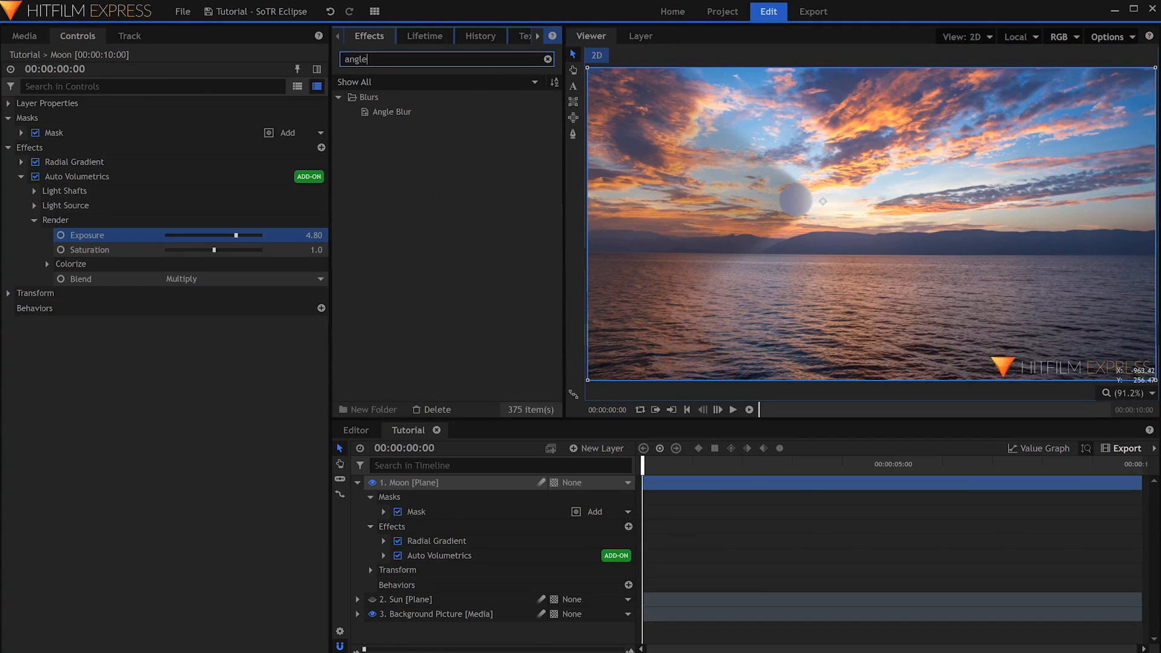
pyautogui.moveTo(415, 112); pyautogui.dragTo(31, 178)
pyautogui.click(292, 236)
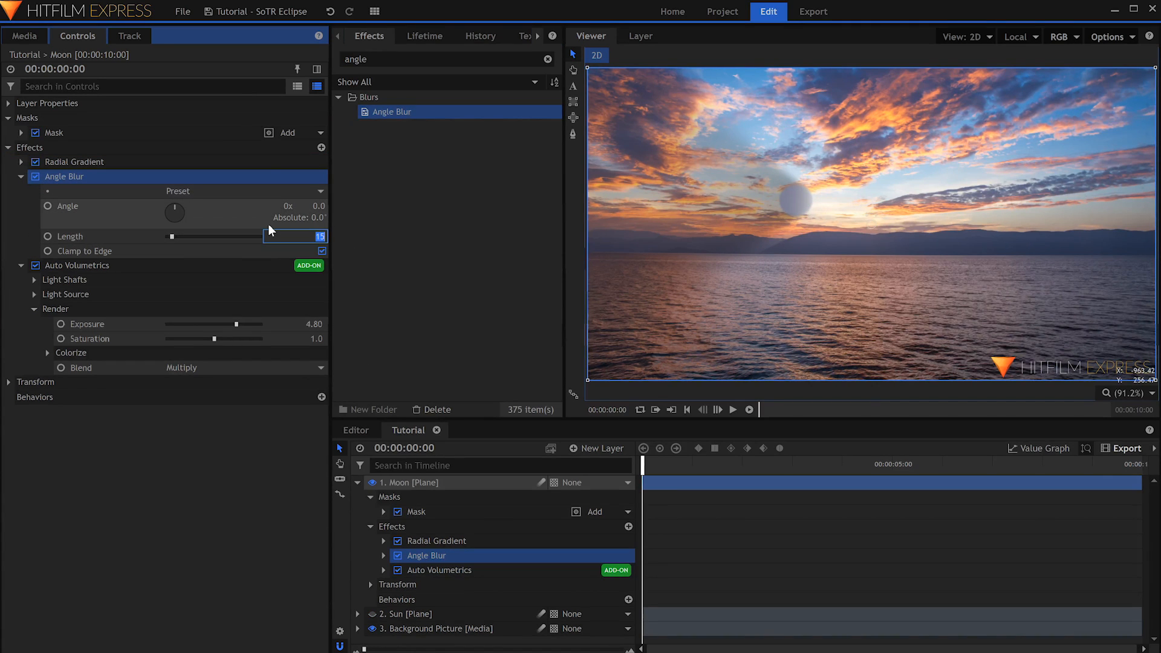
pyautogui.write('5')
pyautogui.press('Return')
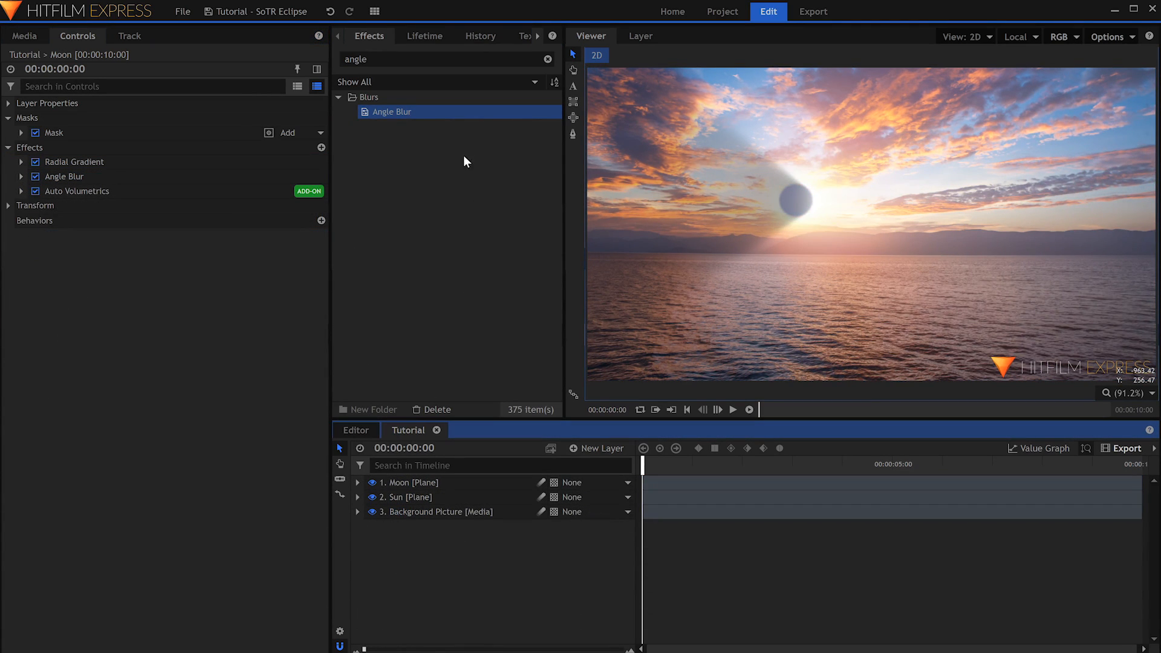
# - Add Light Wrap below the Moon layer's Auto Volumetrics and use the Background Picture as its source layer
pyautogui.click(423, 58)
pyautogui.write('wrap')
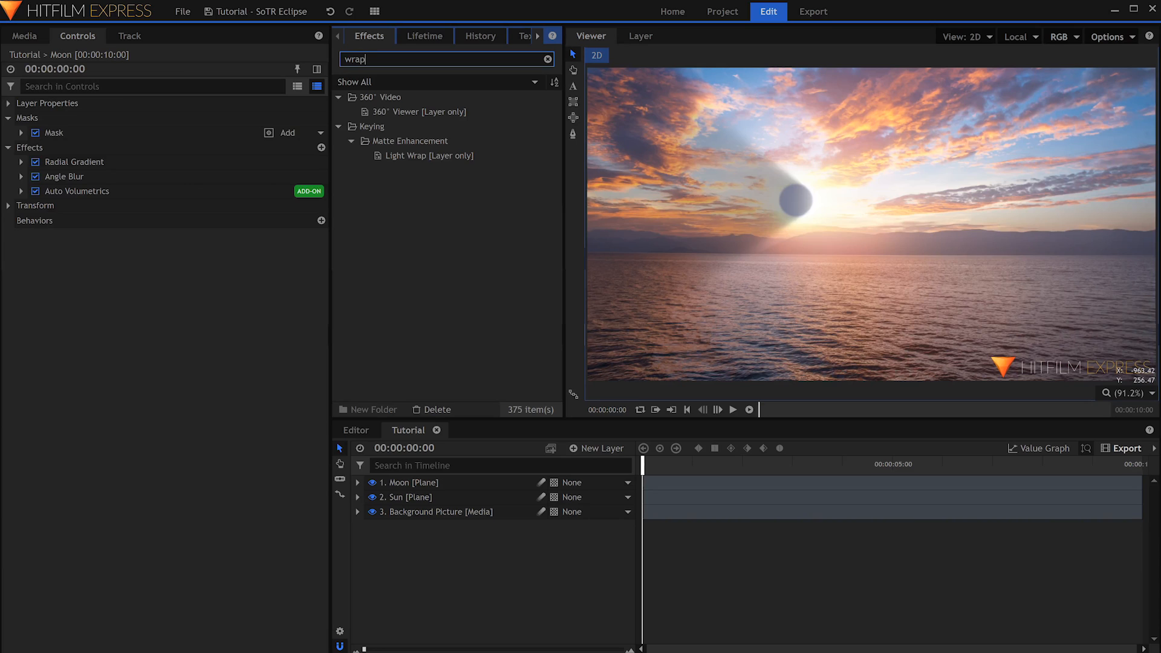
pyautogui.moveTo(444, 152); pyautogui.dragTo(56, 205)
pyautogui.click(19, 206)
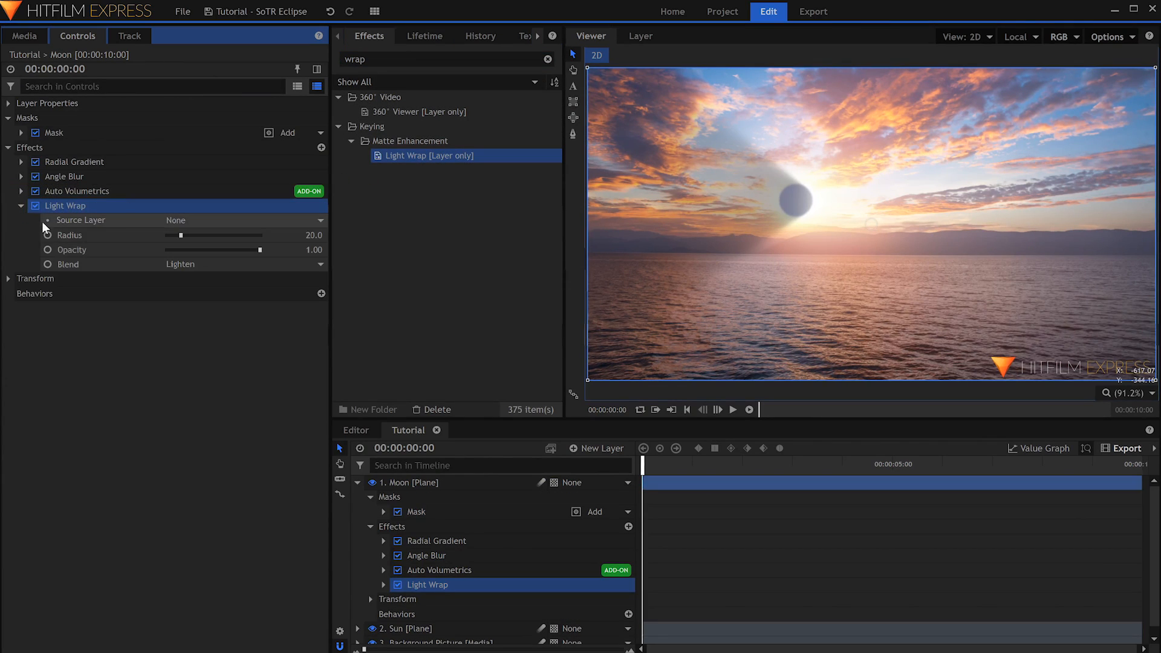
pyautogui.click(197, 220)
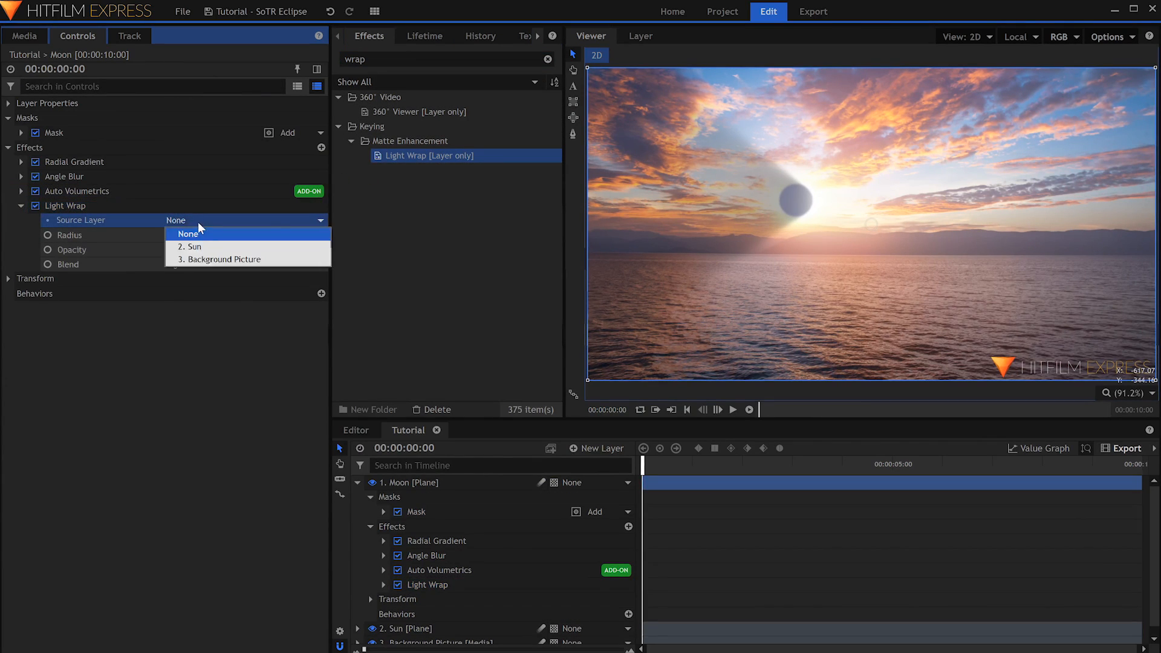
pyautogui.click(223, 258)
# - Set the Light Wrap blend to Add, its radius to 61.4 and its opacity to 0.21
pyautogui.click(206, 265)
pyautogui.click(209, 297)
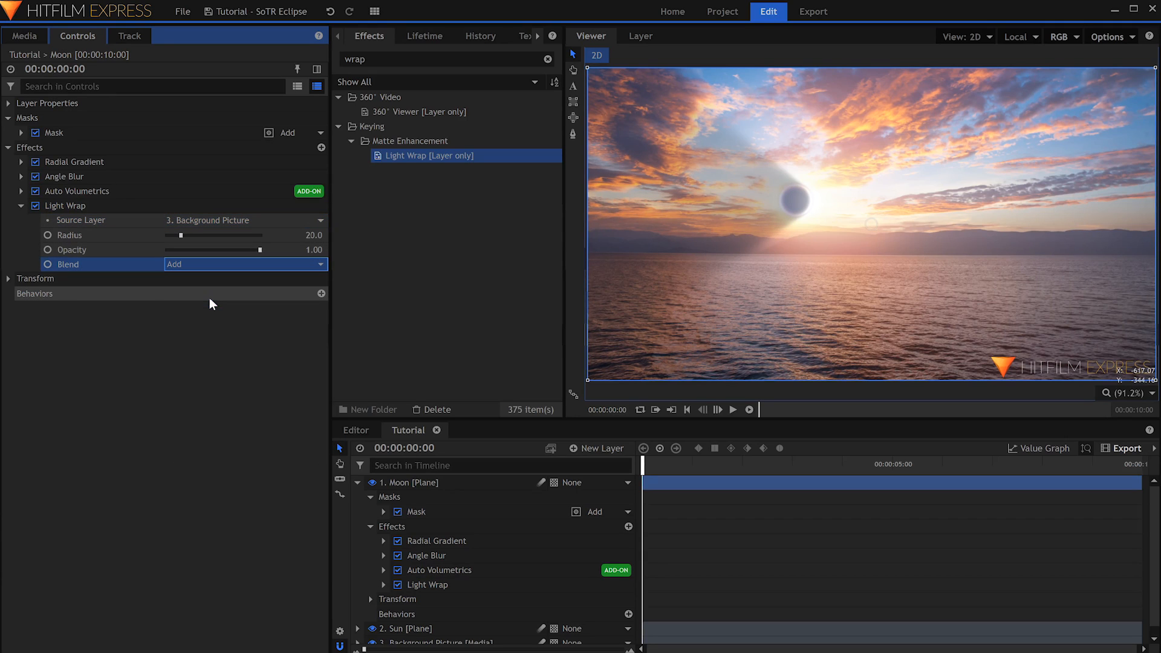
pyautogui.moveTo(179, 234)
pyautogui.mouseDown()
pyautogui.moveTo(248, 245)
pyautogui.moveTo(158, 249)
pyautogui.moveTo(183, 248)
pyautogui.mouseUp()
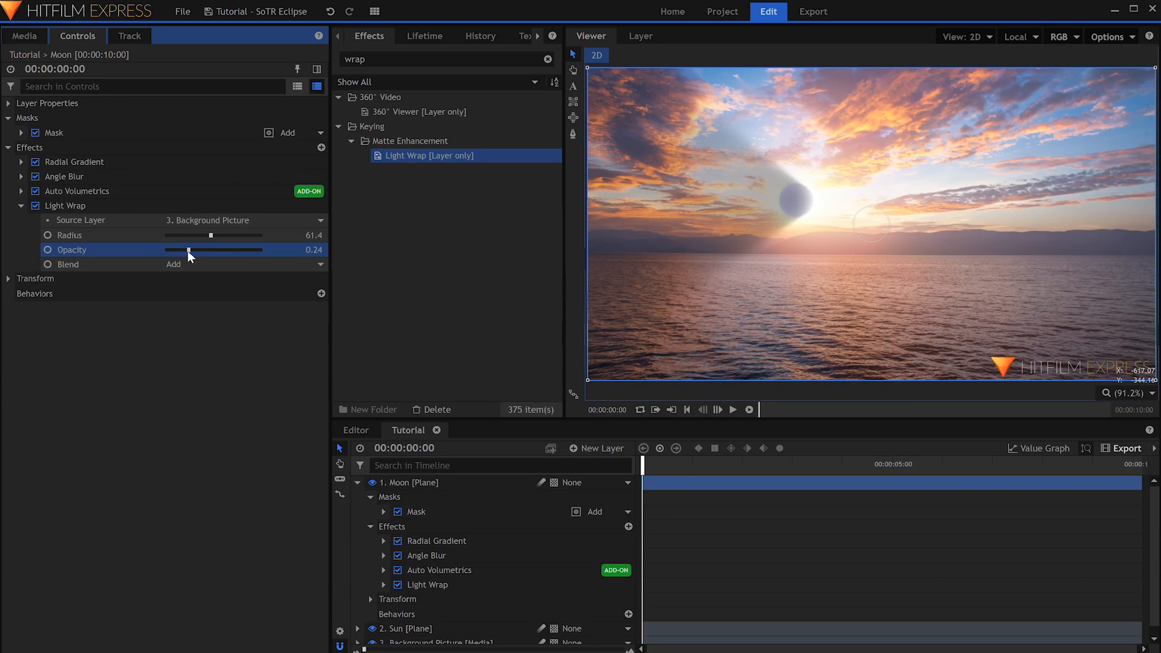
pyautogui.moveTo(188, 250); pyautogui.dragTo(184, 251)
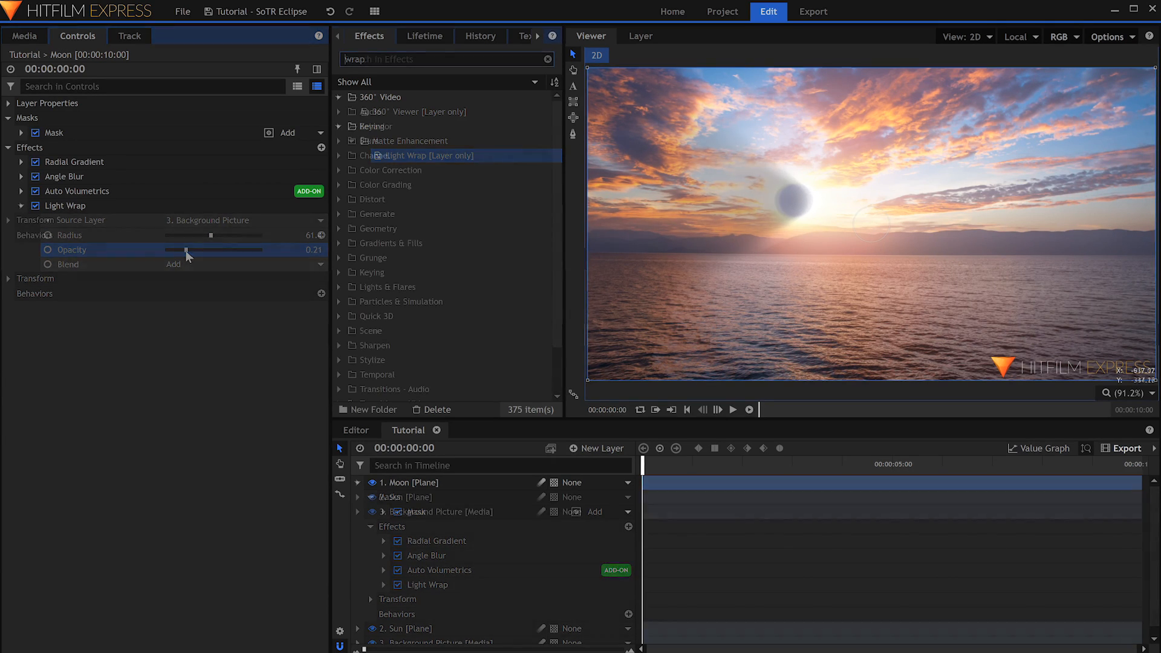
# - Place New Plane 1 above the Moon layer in the timeline and rename the layer Flare
pyautogui.click(31, 37)
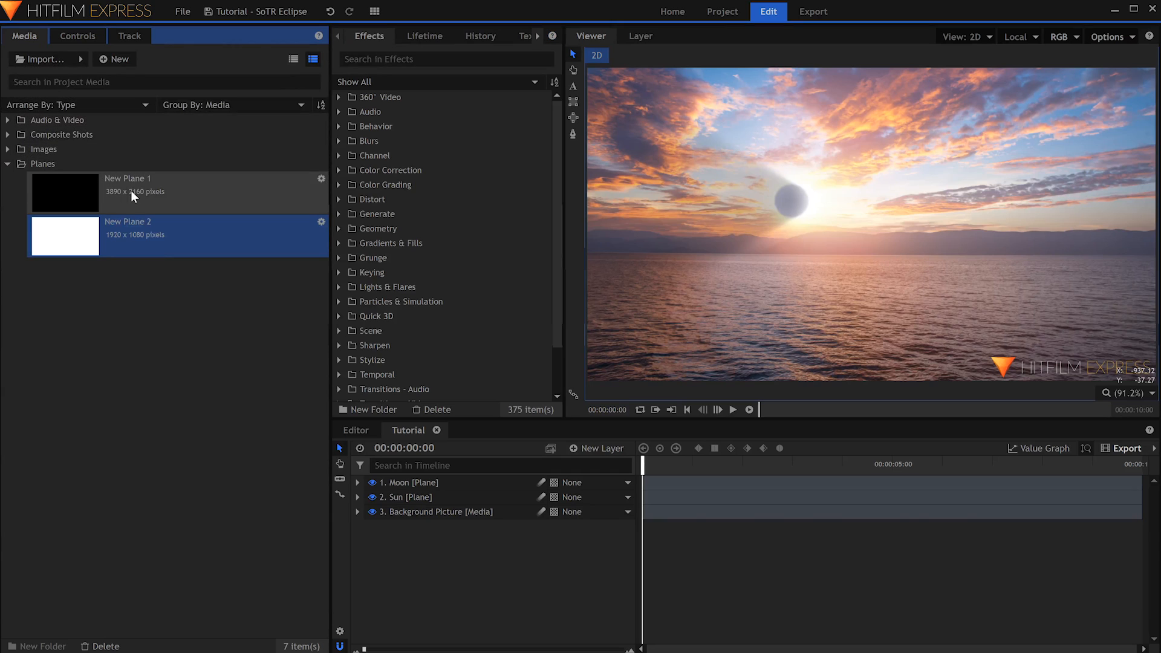
pyautogui.moveTo(131, 189); pyautogui.dragTo(440, 478)
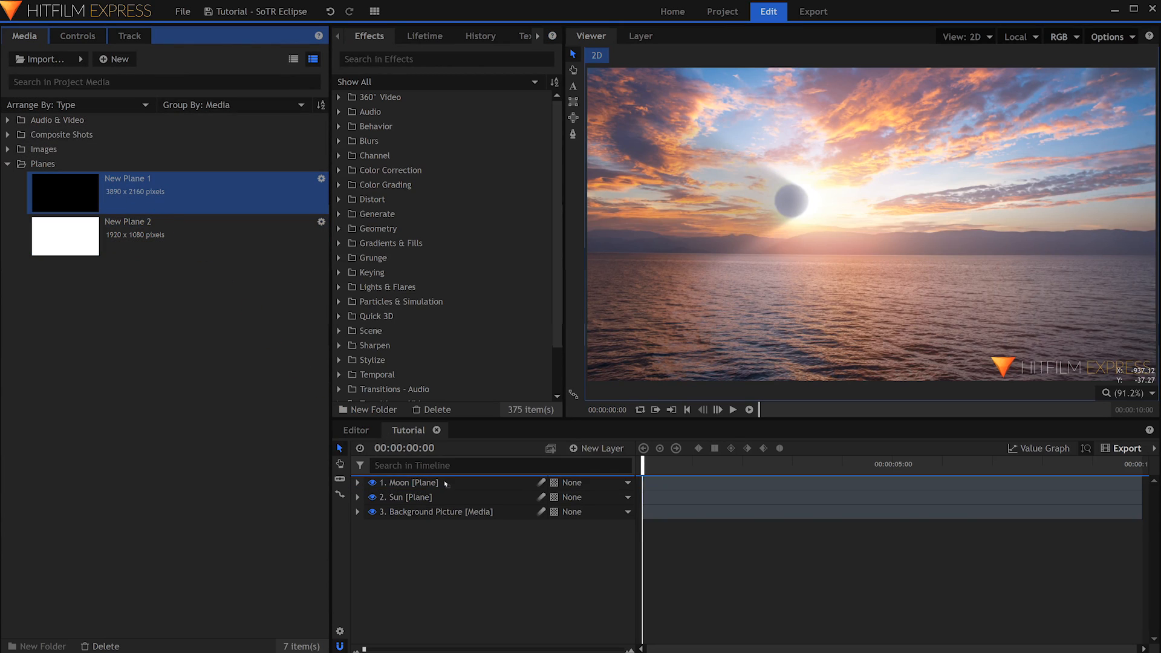
pyautogui.doubleClick(440, 477)
pyautogui.write('Flare')
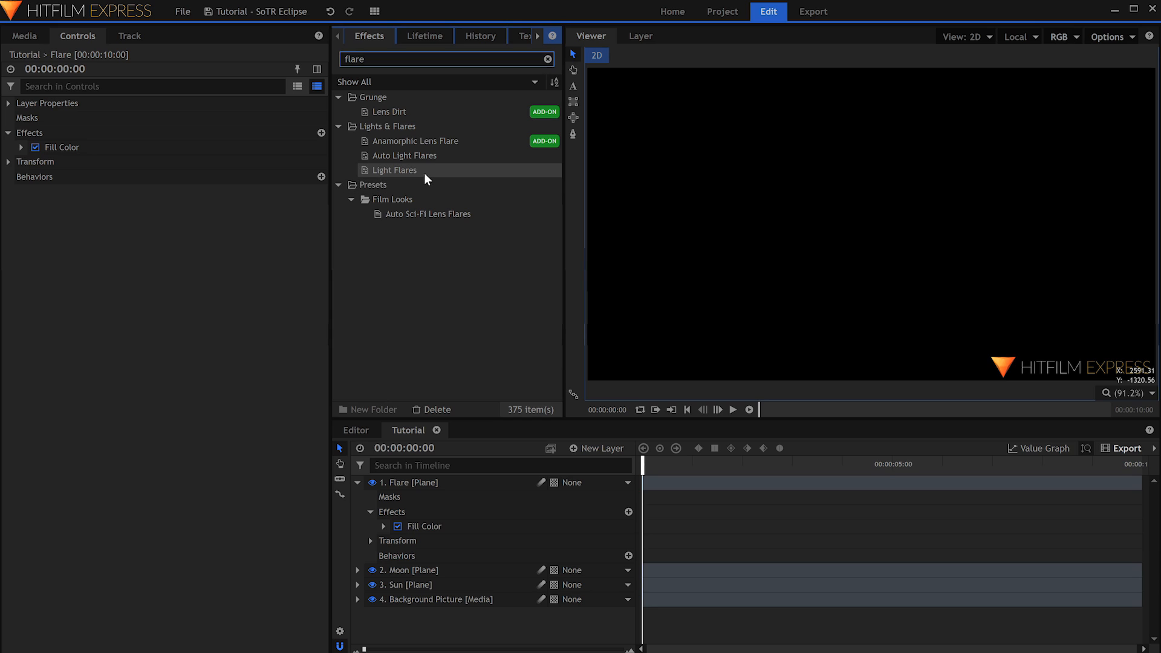
# - Add Light Flares to the Flare layer and set the flare type to Anamorphic enterprise
pyautogui.moveTo(393, 171); pyautogui.dragTo(495, 413)
pyautogui.moveTo(493, 483); pyautogui.dragTo(493, 483)
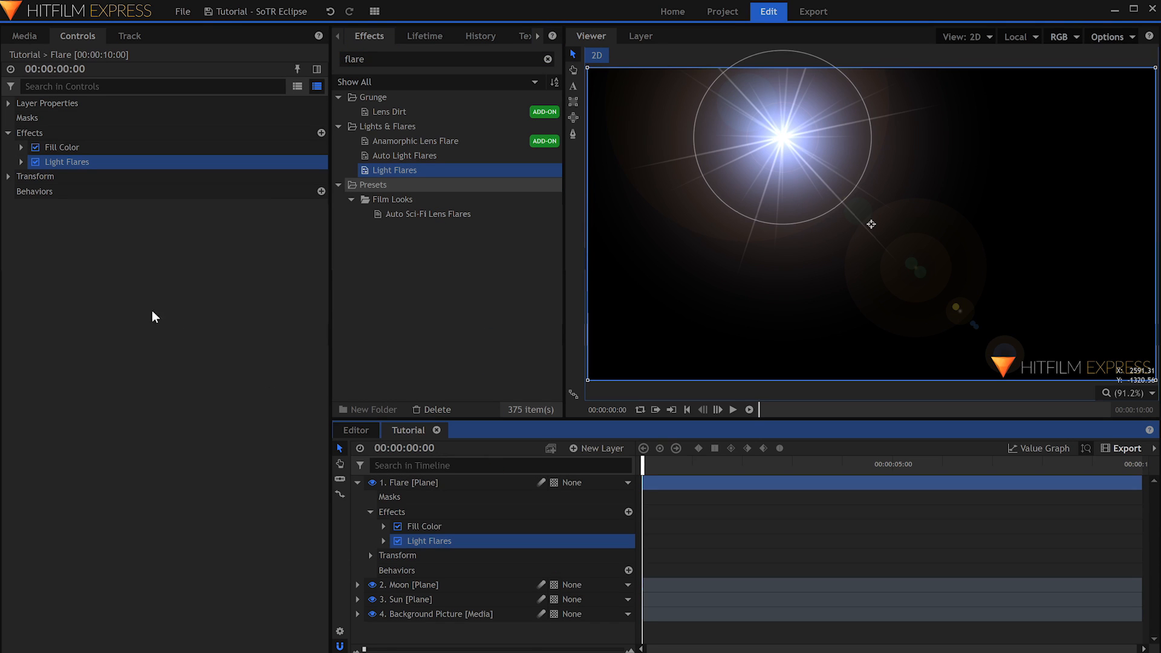
pyautogui.click(21, 161)
pyautogui.click(228, 176)
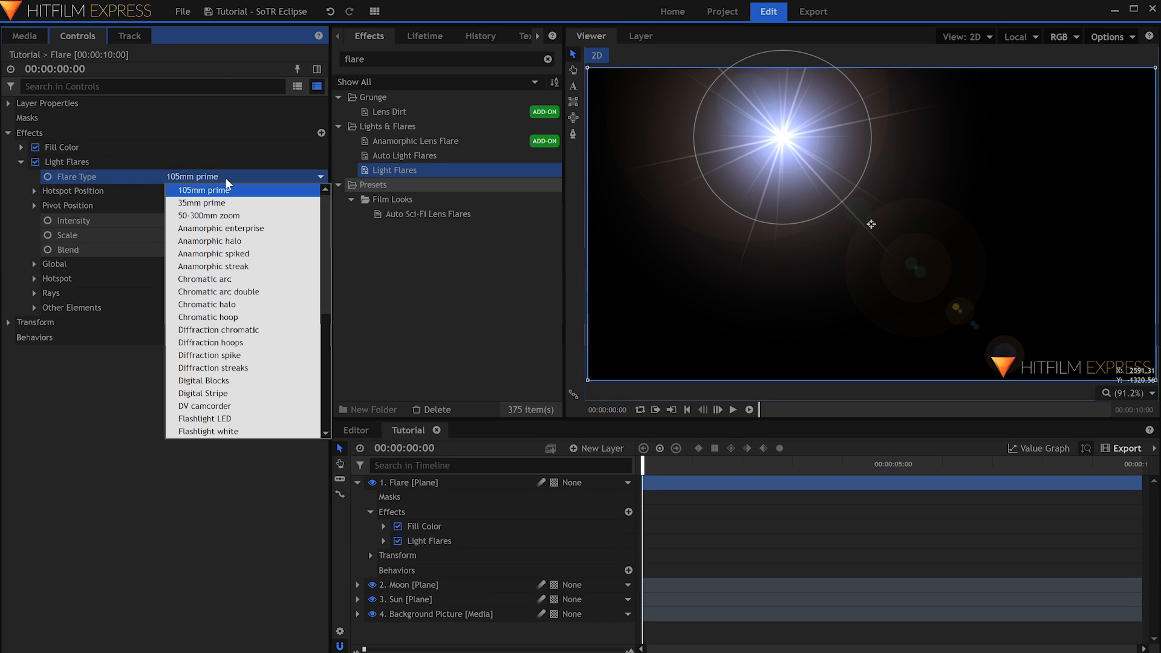
pyautogui.click(254, 227)
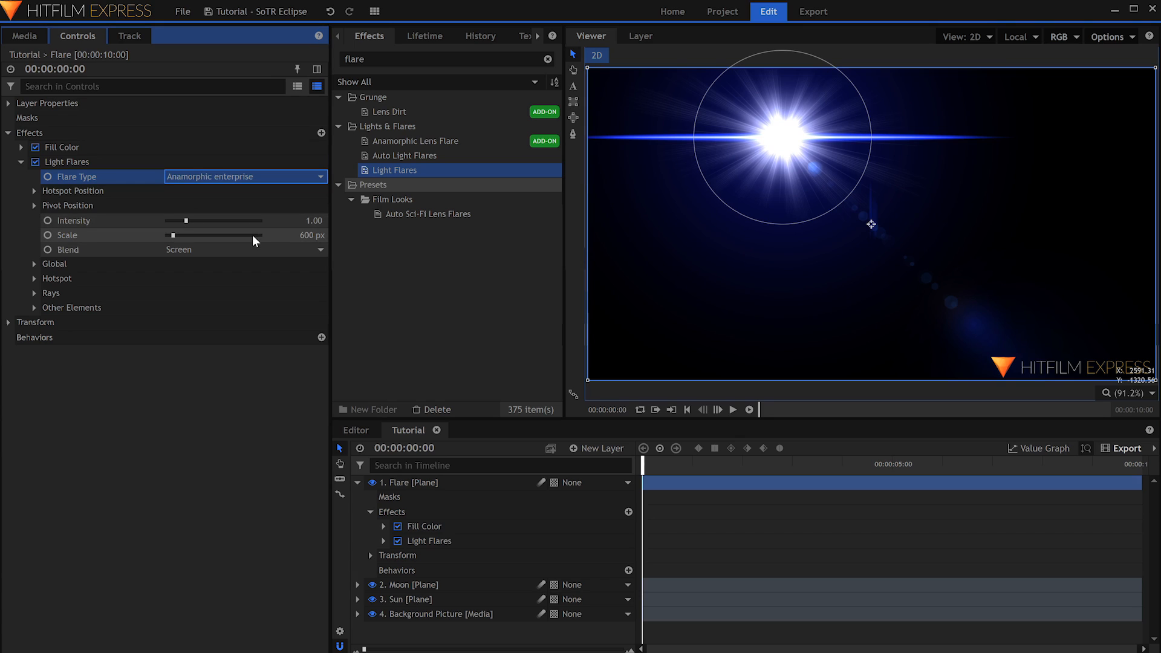
# - Set the Flare layer's blend mode to Screen
pyautogui.rightClick(493, 486)
pyautogui.moveTo(626, 170)
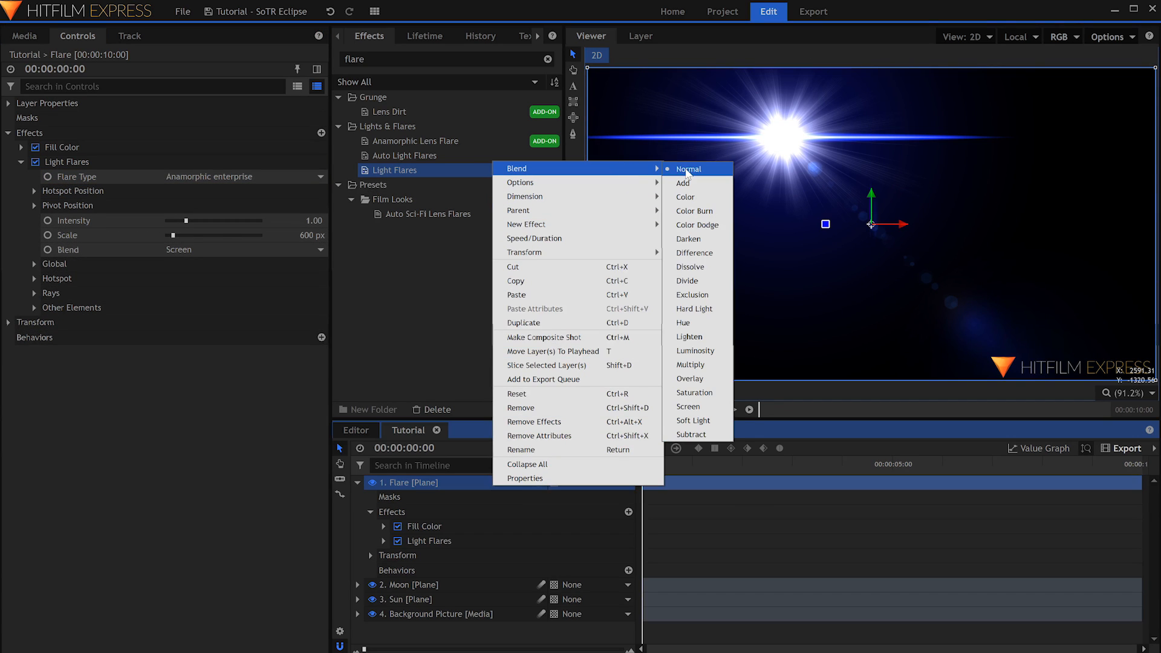
pyautogui.click(688, 406)
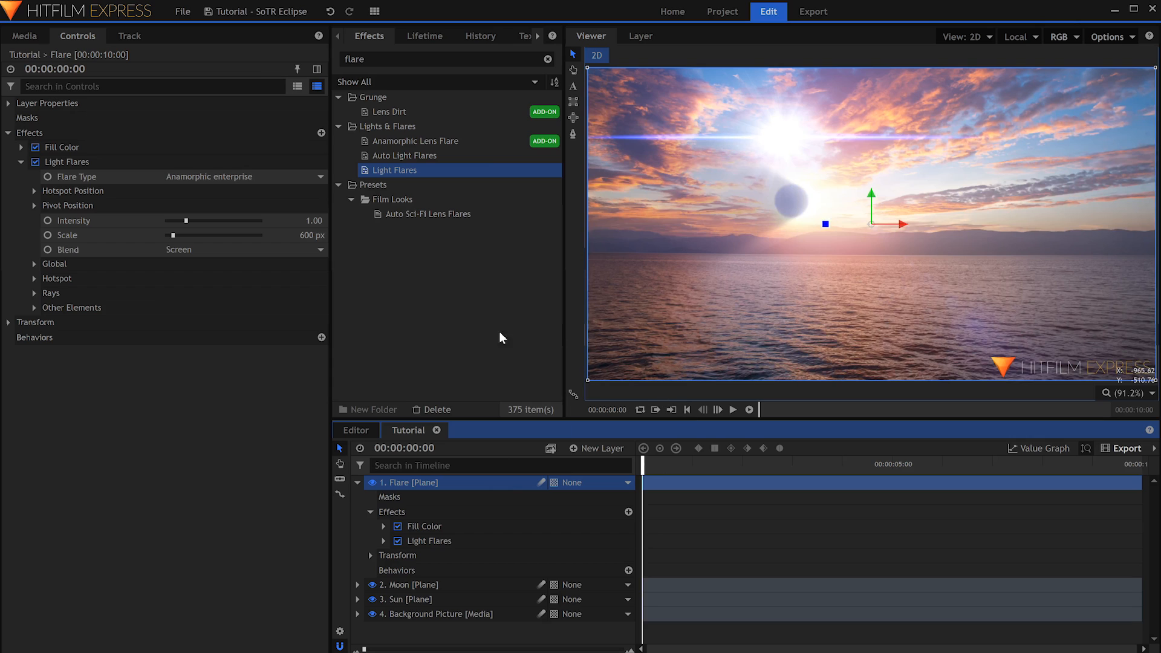
# - Position the flare hotspot over the sun just right of the moon and reduce the flare scale to 179 px
pyautogui.click(158, 162)
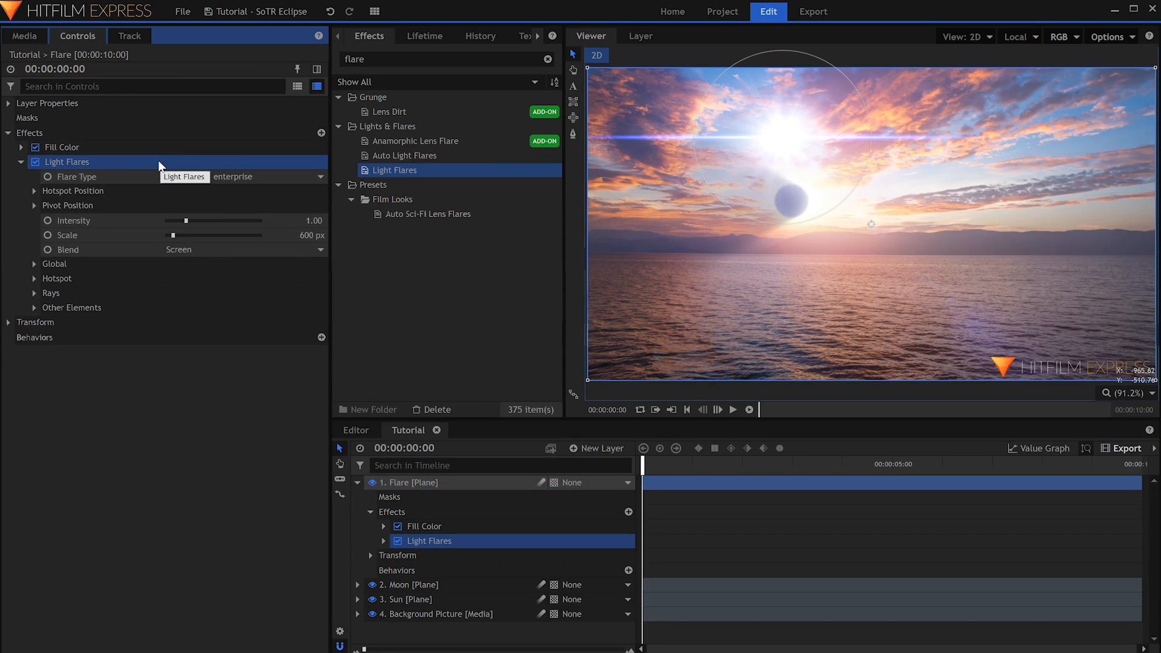
pyautogui.moveTo(782, 130); pyautogui.dragTo(805, 228)
pyautogui.moveTo(312, 235); pyautogui.dragTo(45, 235)
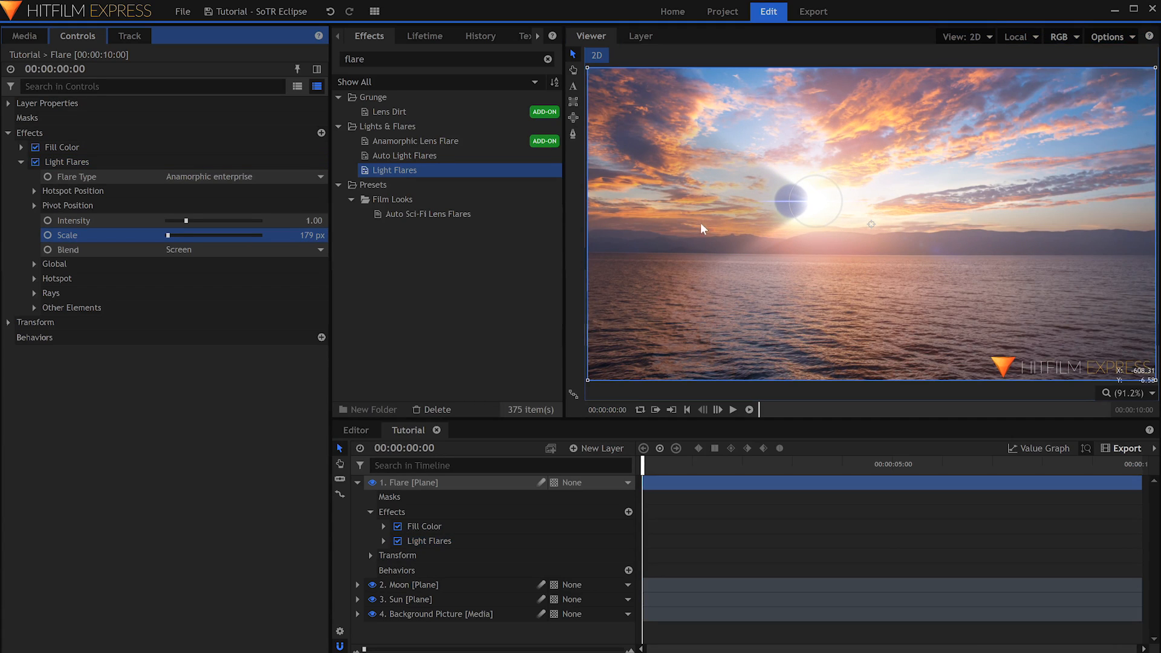
pyautogui.moveTo(821, 214); pyautogui.dragTo(820, 215)
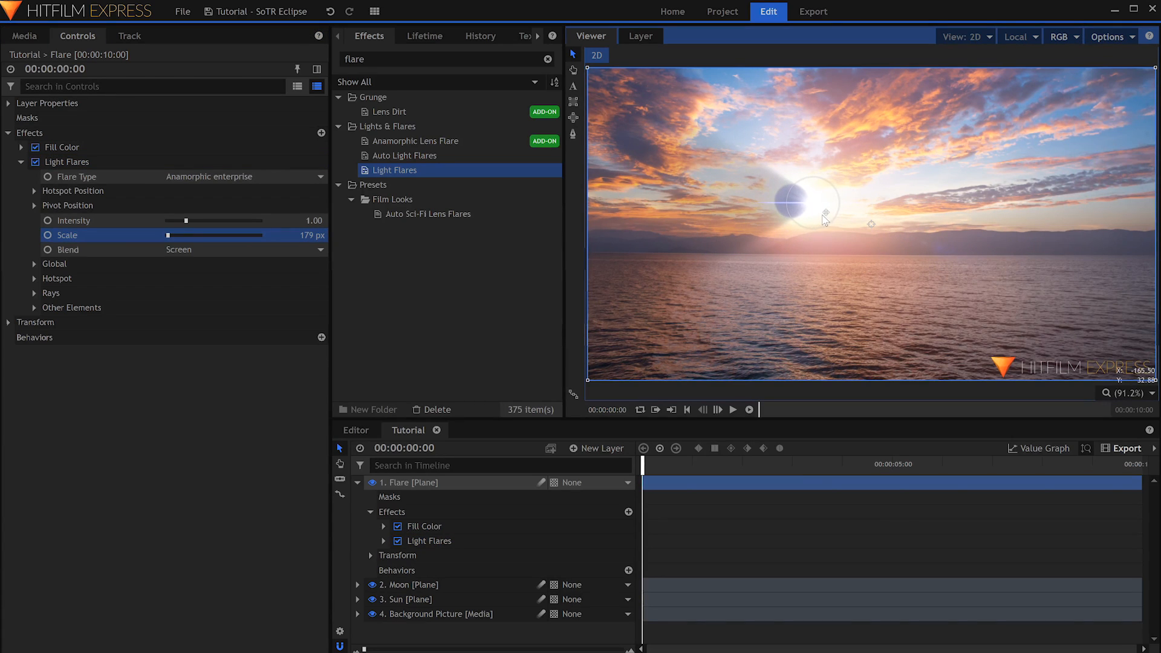
# - Set the Light Flares global hue shift to 137° for a warmer flare
pyautogui.click(34, 263)
pyautogui.moveTo(172, 332); pyautogui.dragTo(176, 336)
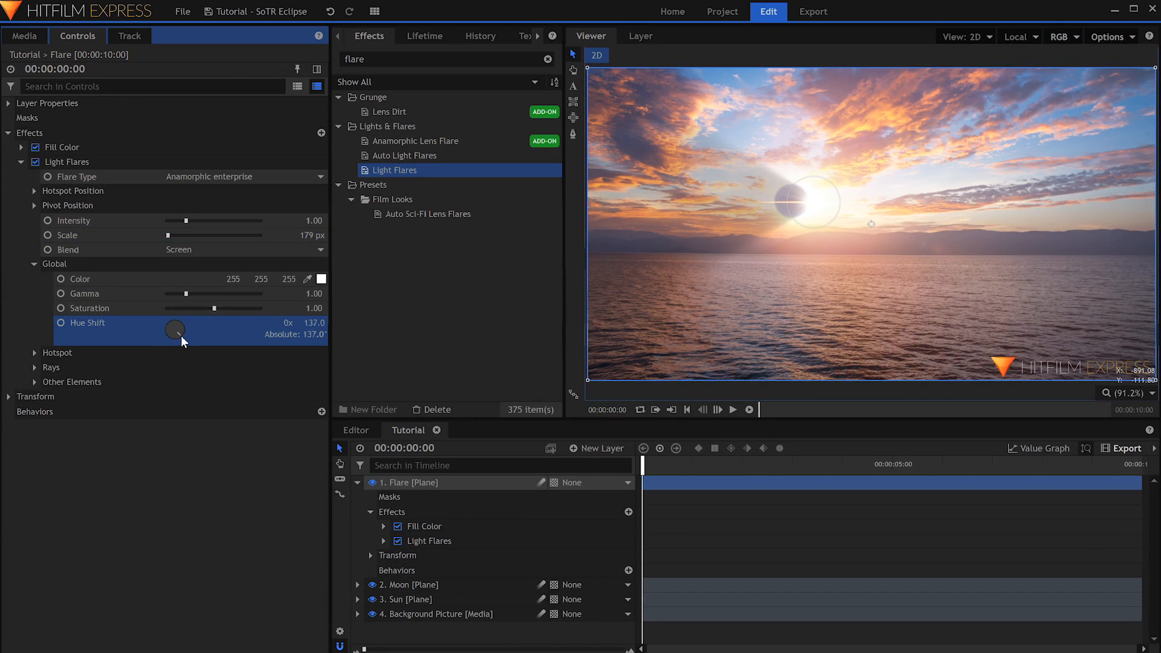
pyautogui.click(21, 162)
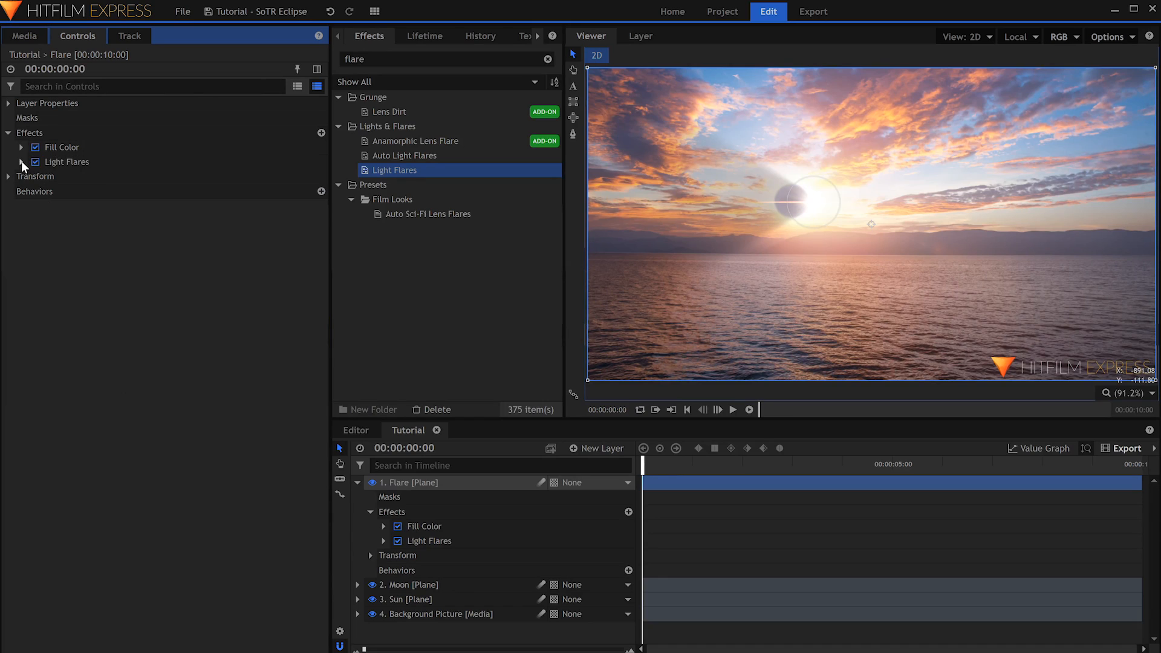
# - Add Radial Blur below Light Flares on the Flare layer and set its angle to 3.0
pyautogui.doubleClick(428, 59)
pyautogui.write('rad')
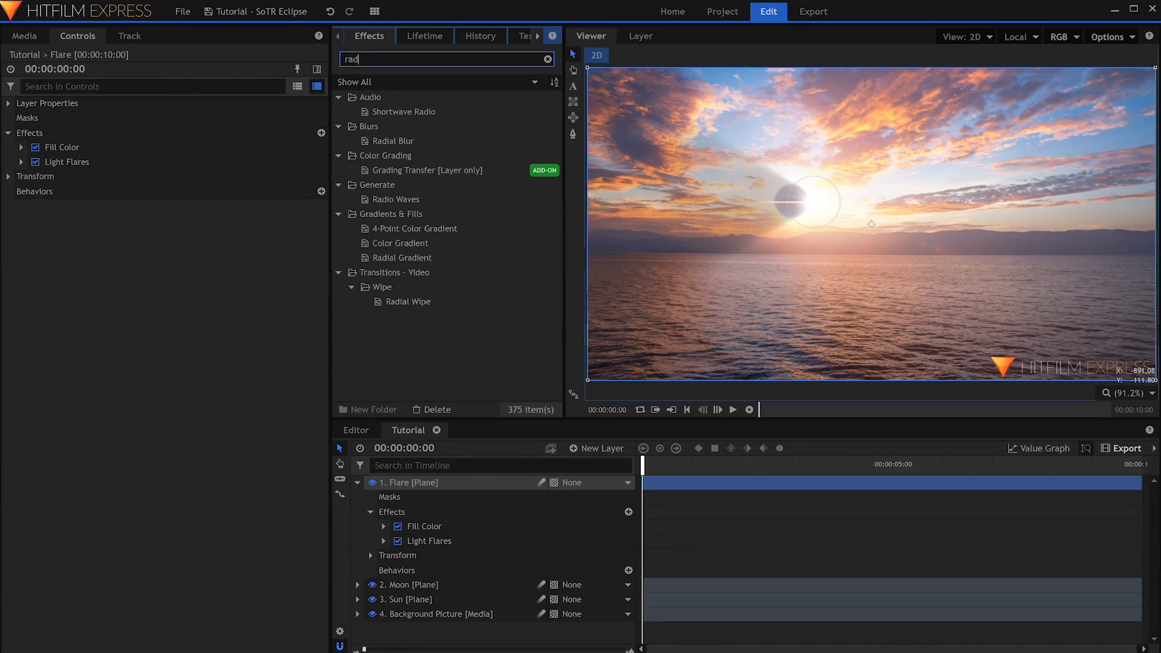
pyautogui.moveTo(426, 140); pyautogui.dragTo(79, 167)
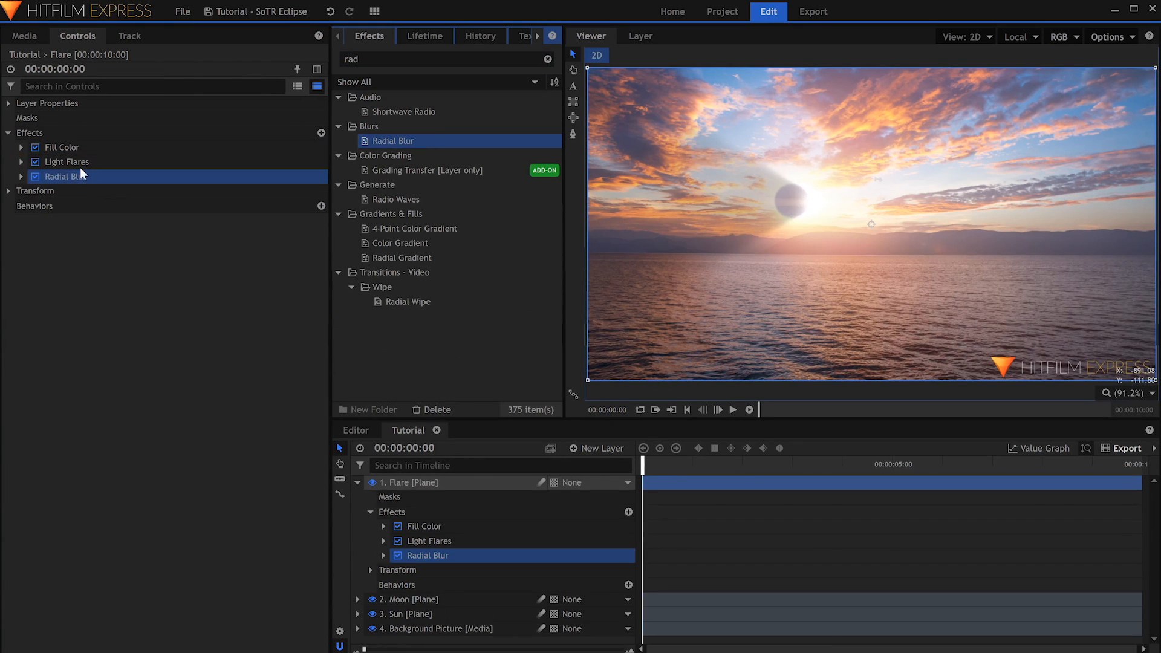
pyautogui.click(21, 175)
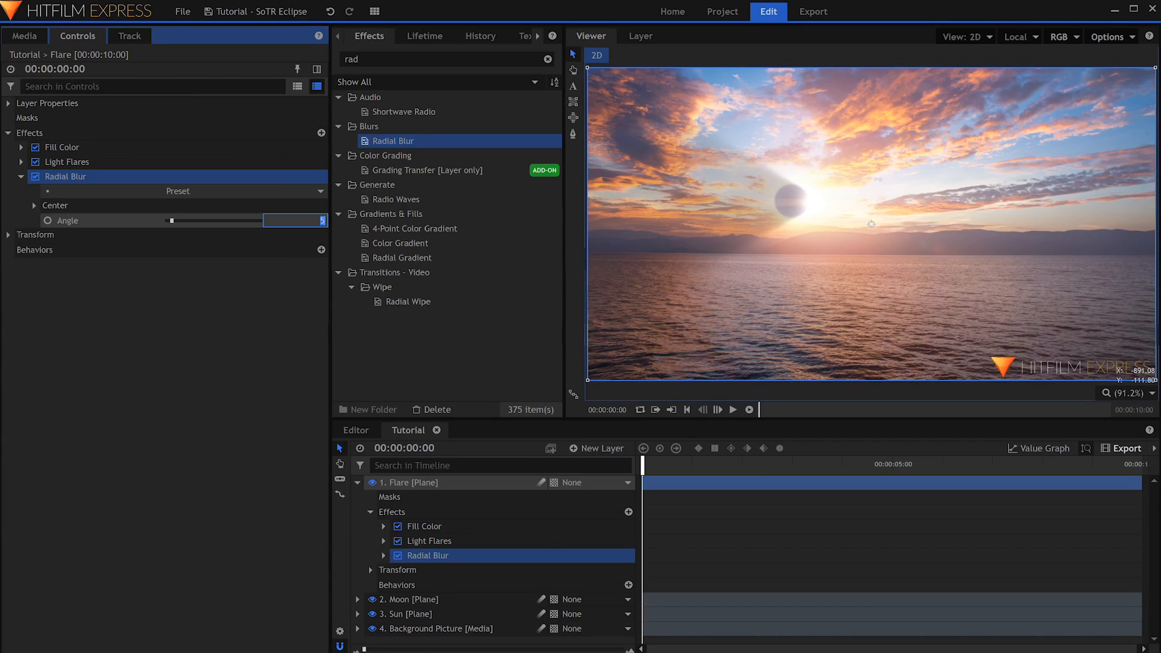
pyautogui.write('3')
pyautogui.press('Return')
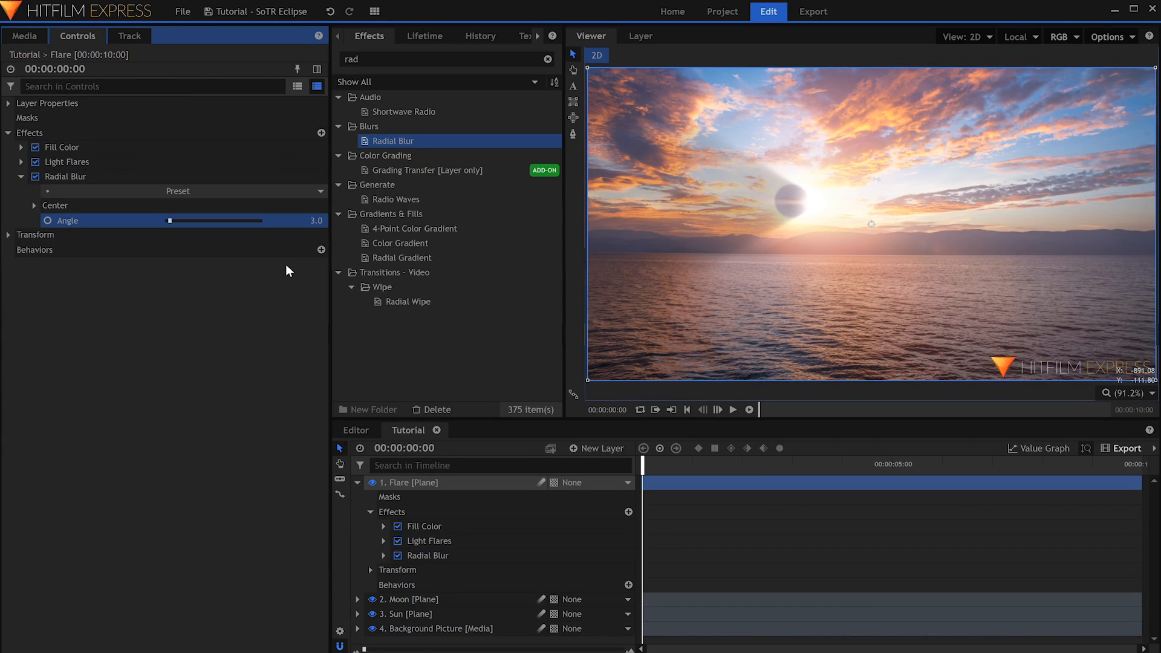
pyautogui.click(237, 300)
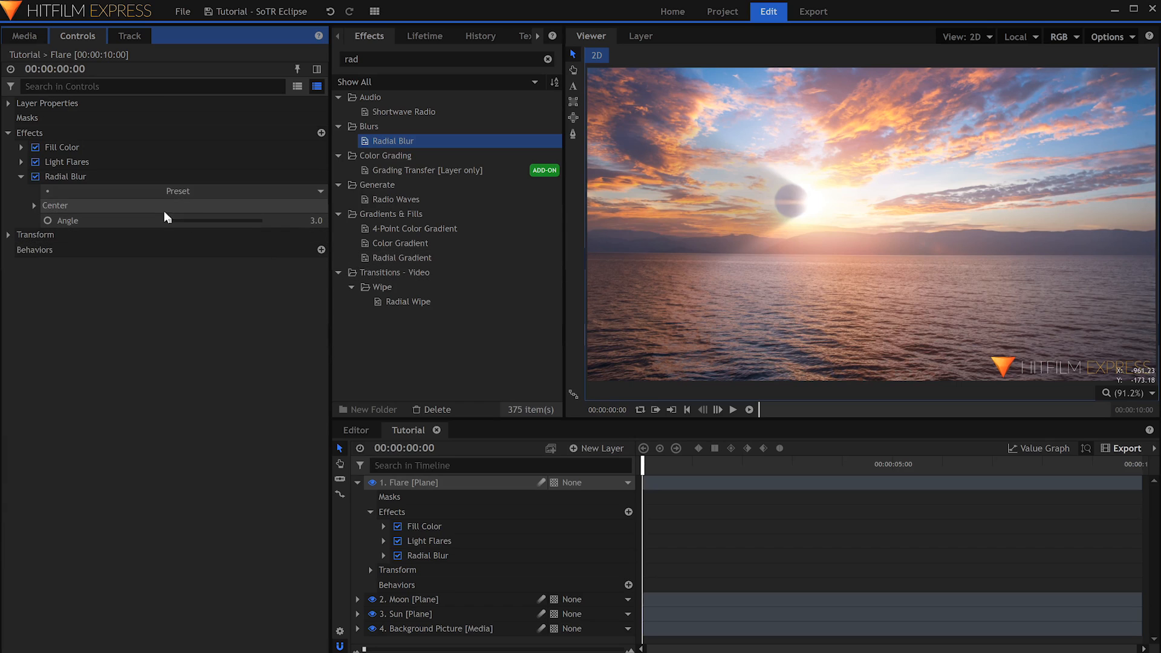
pyautogui.click(19, 175)
# - Set the Light Flares' Other Elements brightness to 0.00 and the global hue shift to 153°
pyautogui.click(21, 162)
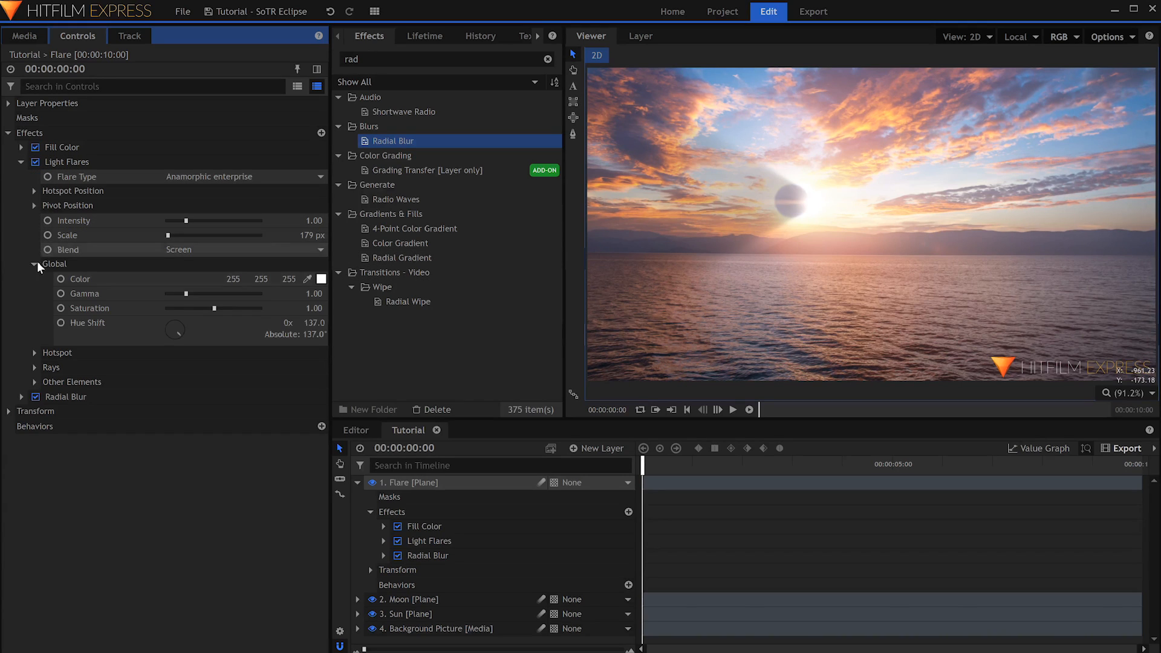
pyautogui.click(39, 382)
pyautogui.moveTo(185, 397); pyautogui.dragTo(162, 399)
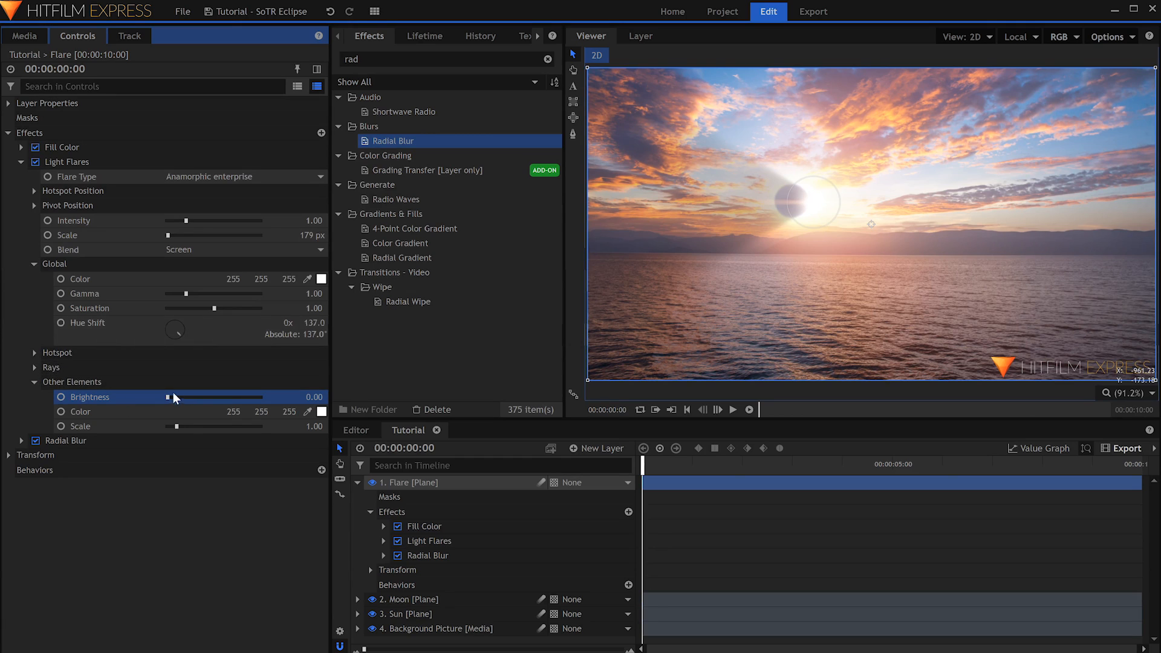
pyautogui.moveTo(176, 331); pyautogui.dragTo(178, 335)
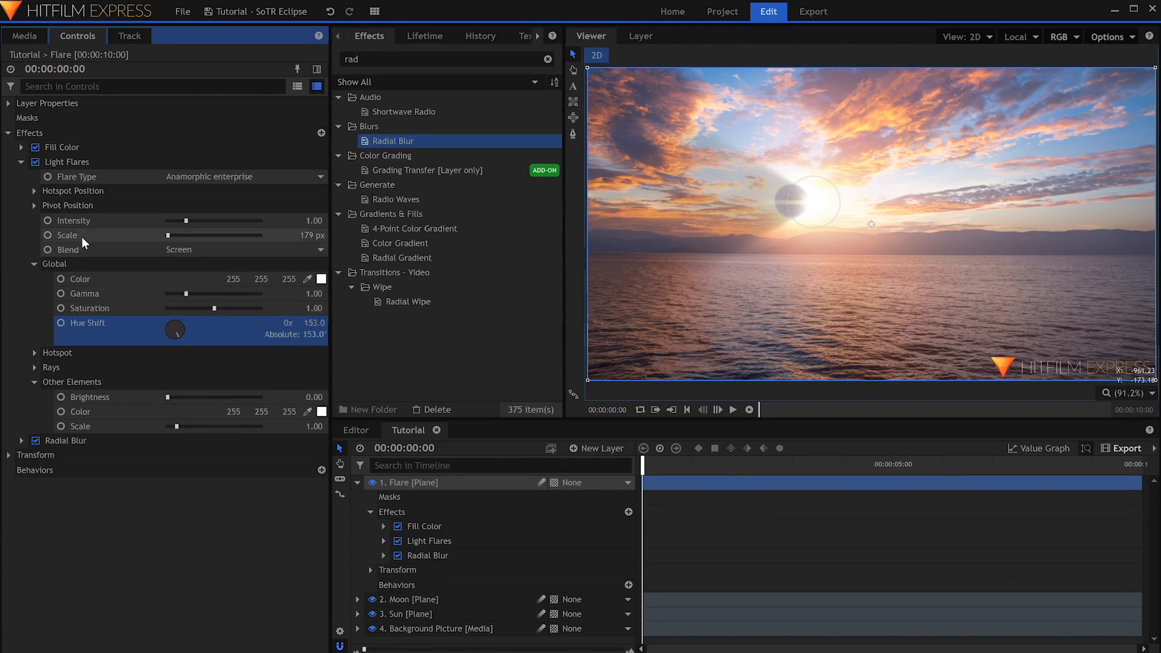
pyautogui.click(22, 162)
pyautogui.click(104, 253)
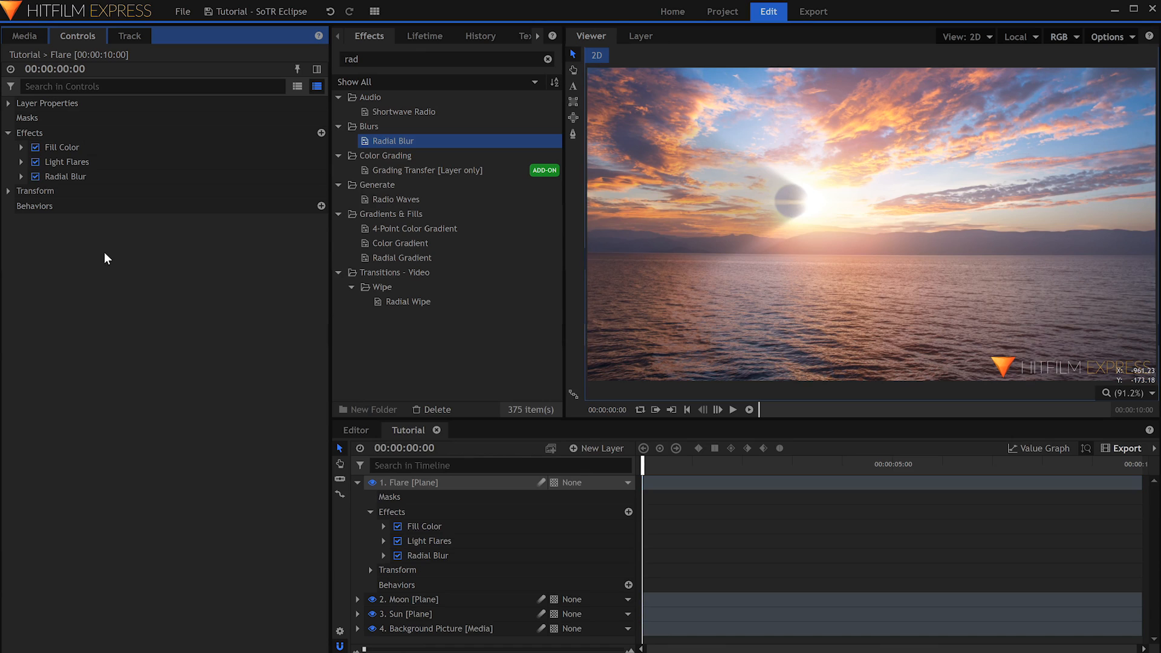
pyautogui.click(357, 483)
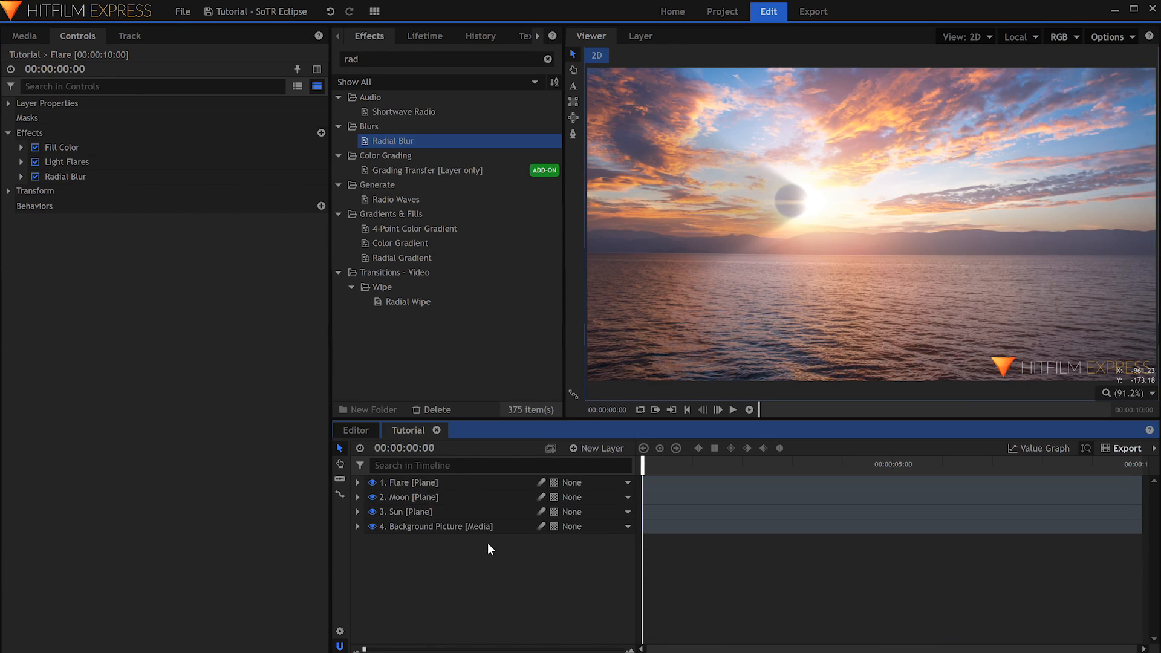
# - Place the white New Plane 2 above the Flare layer in the timeline and rename it Water Light
pyautogui.click(24, 36)
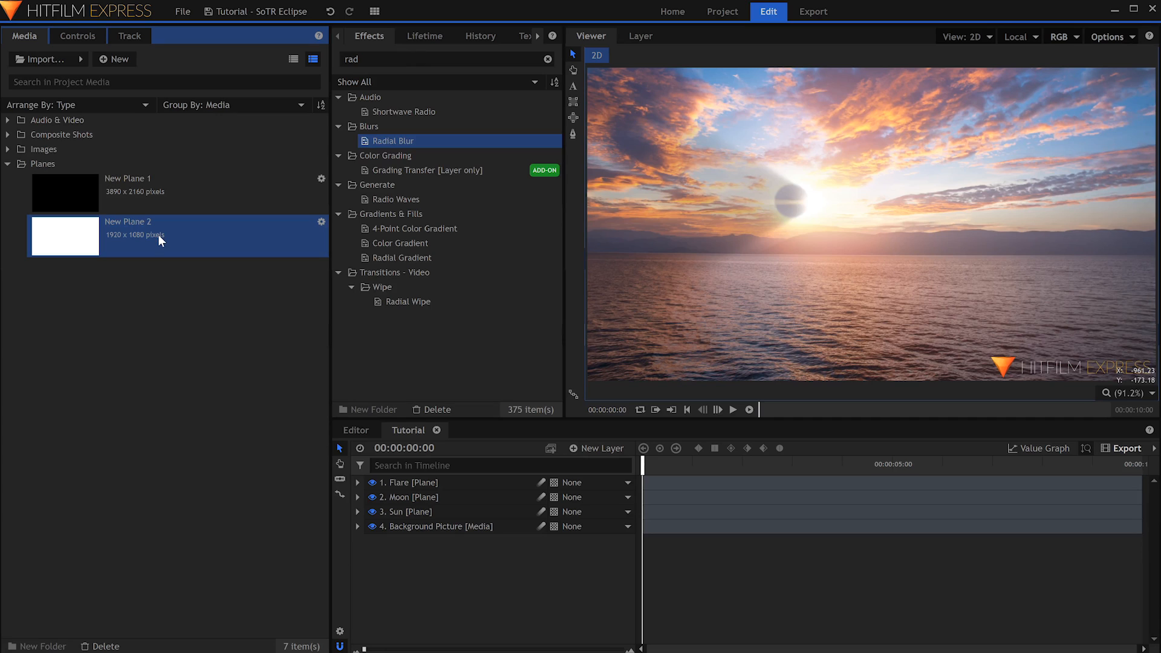
pyautogui.moveTo(158, 234); pyautogui.dragTo(488, 477)
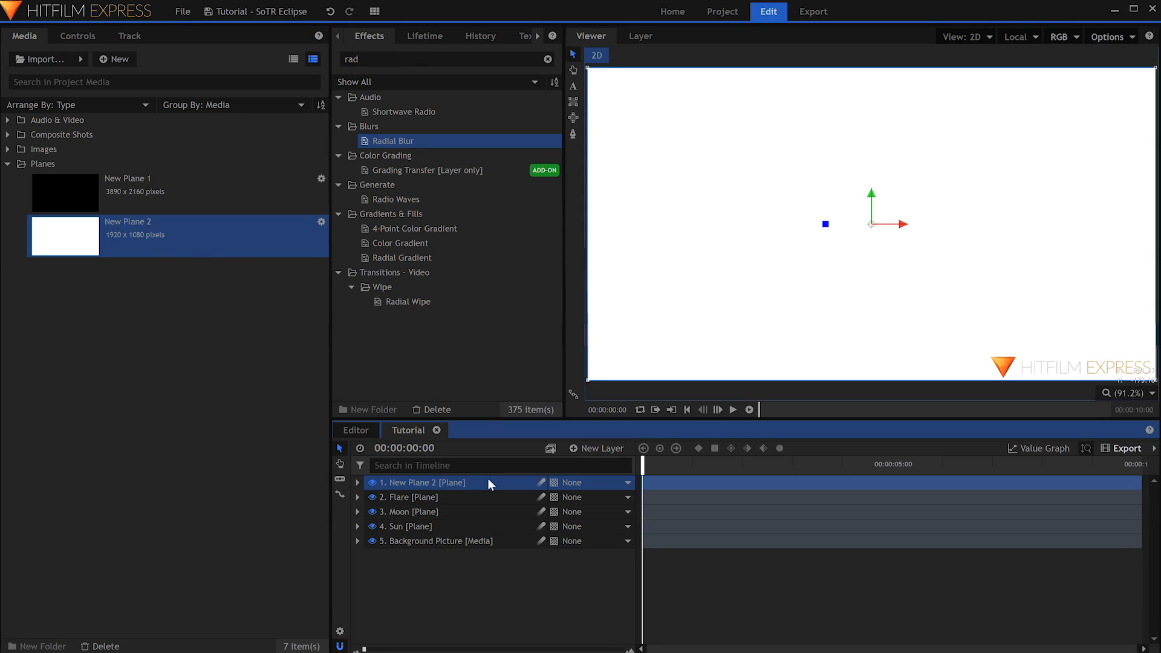
pyautogui.doubleClick(488, 478)
pyautogui.write('Water Light')
pyautogui.press('Return')
# - Find the Fill Color effect, apply it to the Water Light layer and expand its settings
pyautogui.doubleClick(477, 60)
pyautogui.write('fill')
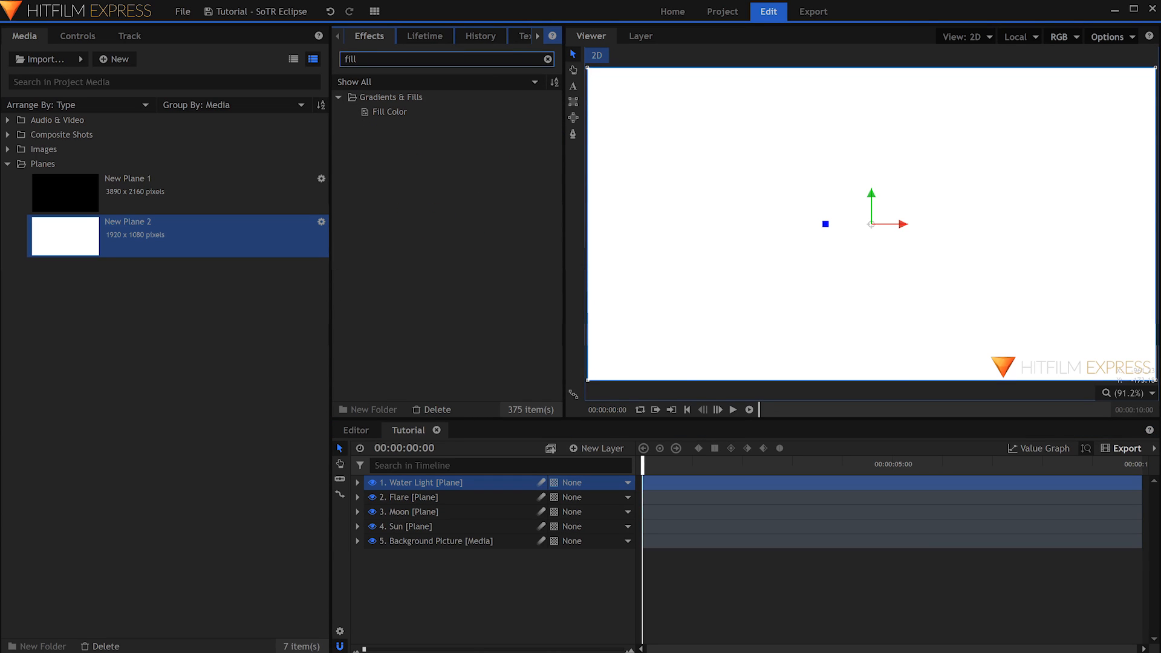
pyautogui.click(84, 39)
pyautogui.moveTo(400, 112); pyautogui.dragTo(168, 122)
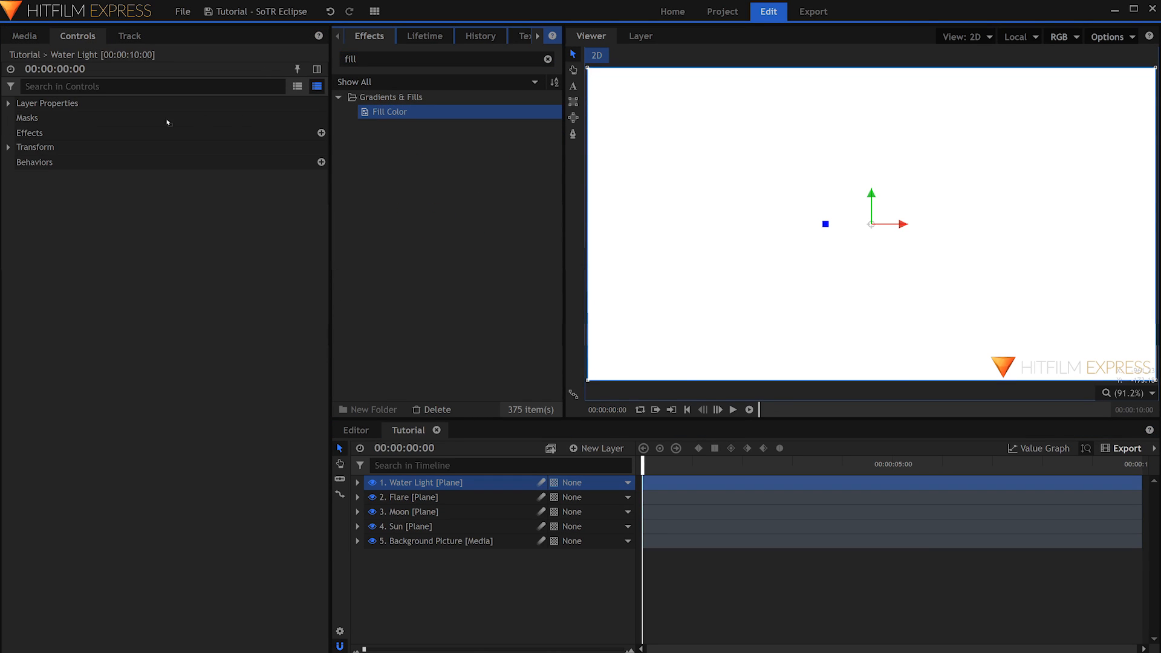
pyautogui.moveTo(43, 139); pyautogui.dragTo(24, 150)
pyautogui.click(22, 147)
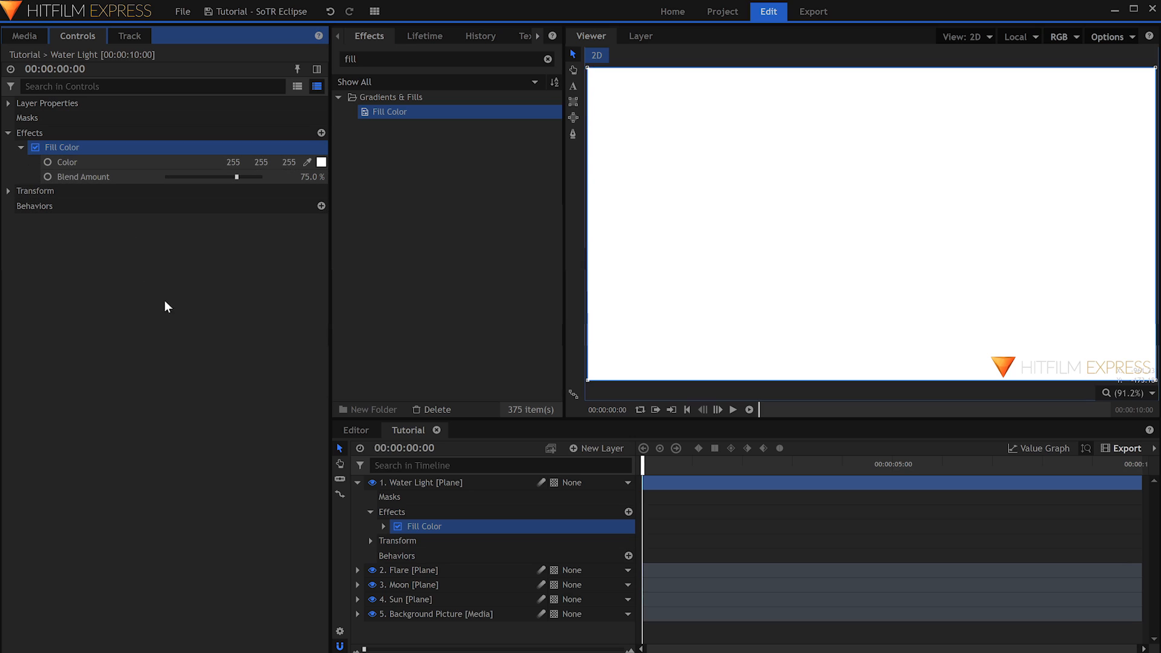
# - Sample an orange cloud tone from the sunset picture as the Fill Color and set its blend amount to 100%
pyautogui.click(373, 482)
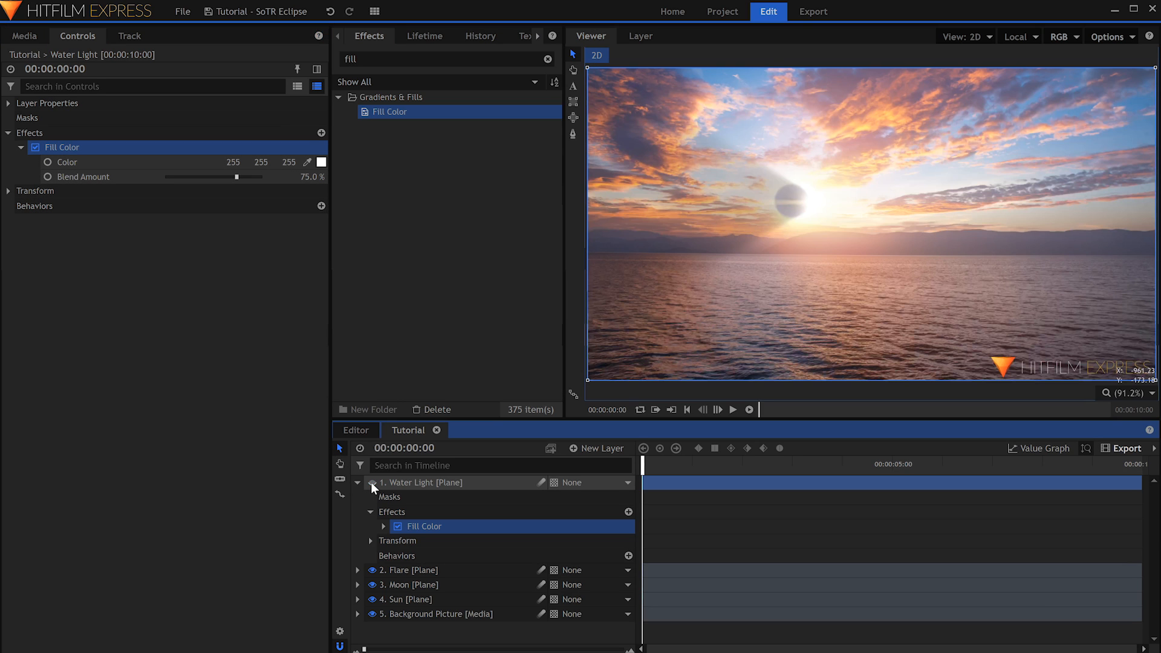
pyautogui.click(308, 161)
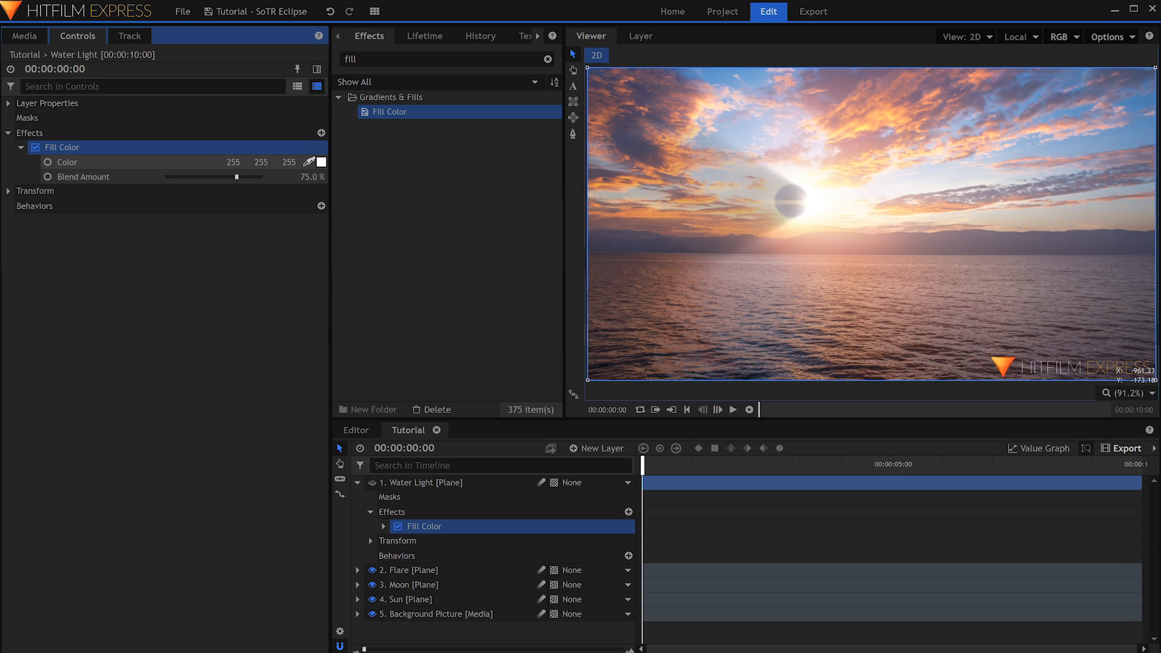
pyautogui.click(651, 179)
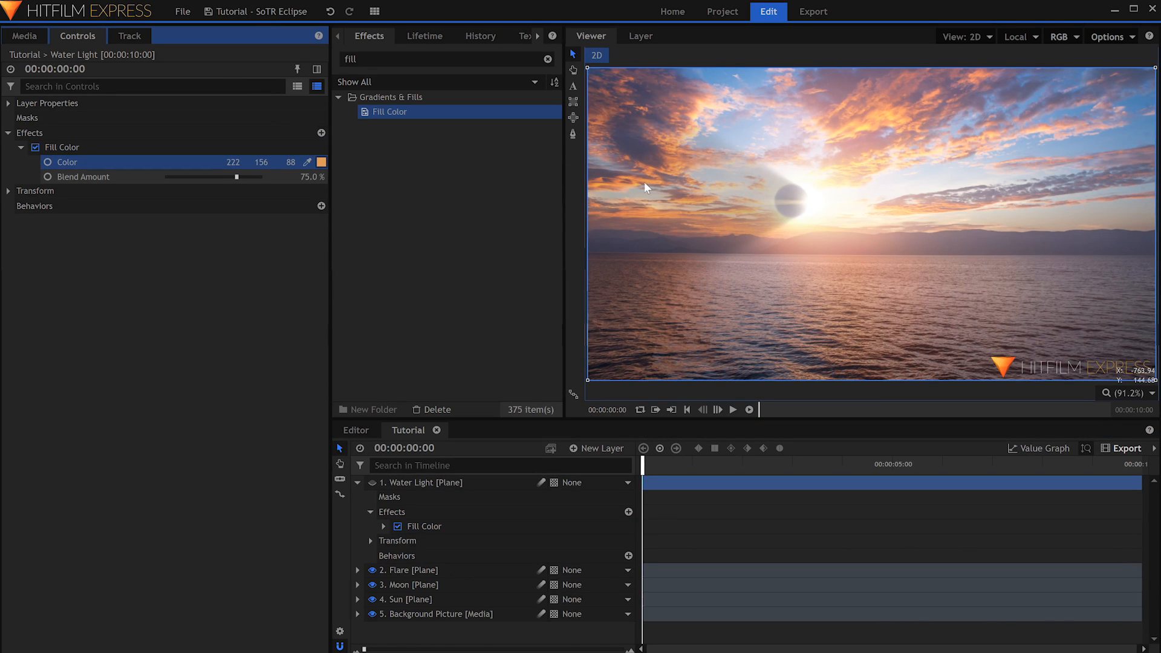
pyautogui.click(370, 481)
# - Switch the Water Light layer to an additive blend mode
pyautogui.rightClick(451, 486)
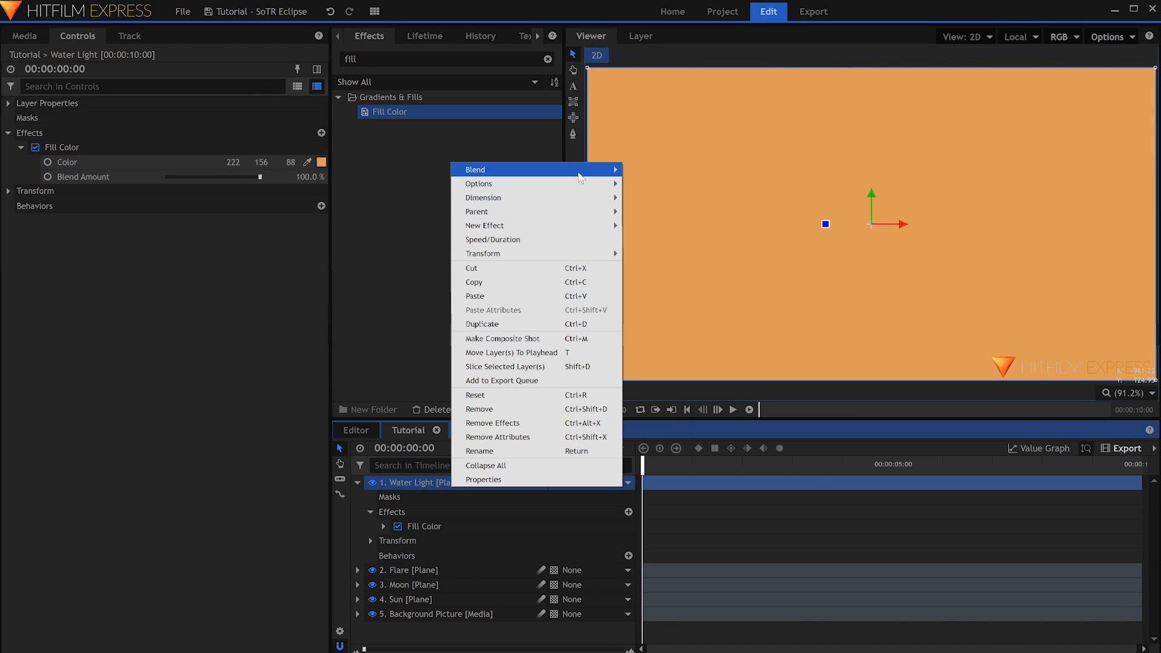
pyautogui.moveTo(563, 170)
pyautogui.click(647, 186)
# - Draw a tall, narrow elliptical mask on Water Light over the water below the sun, extending past the frame's lower edge
pyautogui.scroll(-1, 709, 189)
pyautogui.scroll(-1, 708, 189)
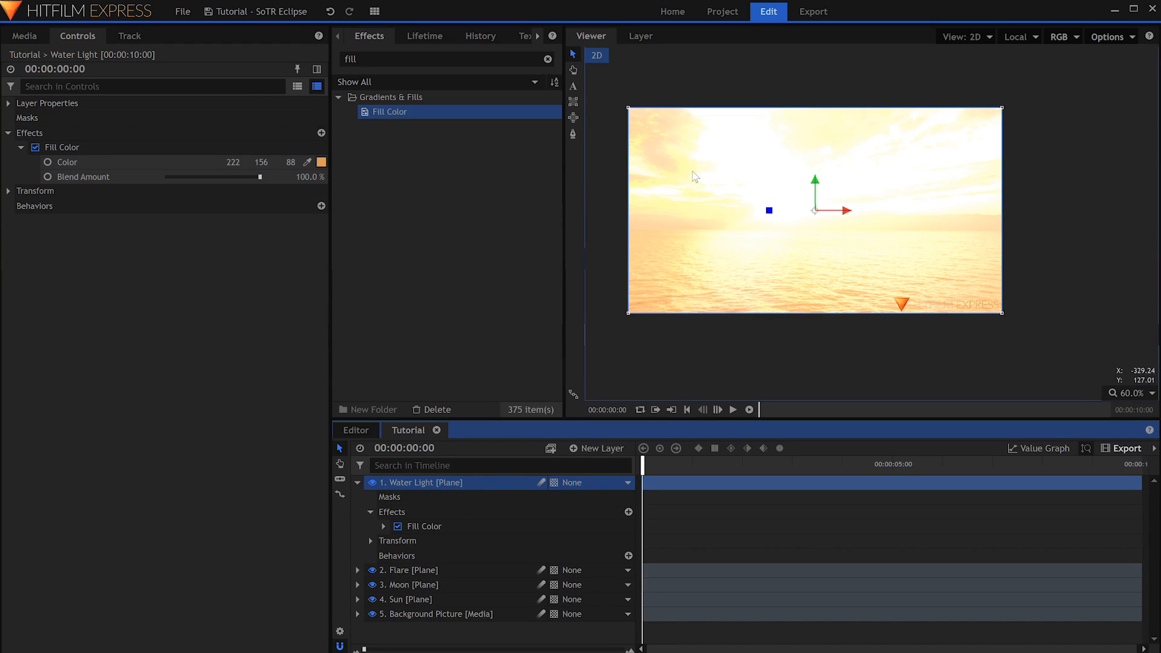
pyautogui.click(573, 117)
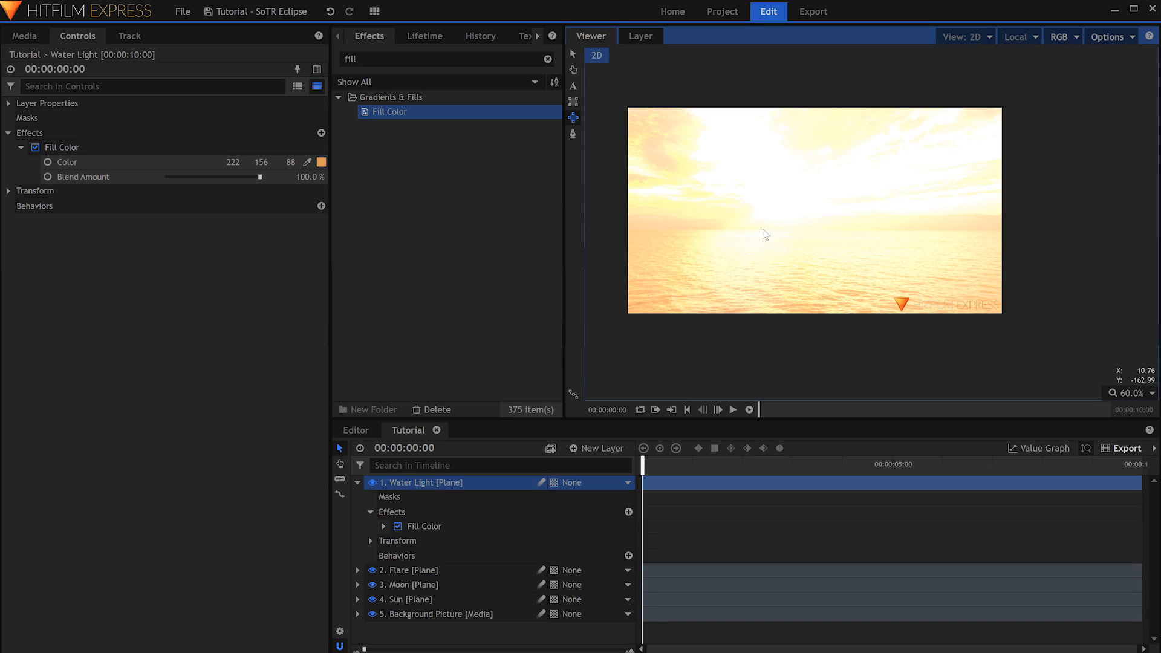
pyautogui.moveTo(768, 232); pyautogui.dragTo(778, 249)
pyautogui.moveTo(790, 324); pyautogui.dragTo(814, 382)
pyautogui.moveTo(800, 305); pyautogui.dragTo(775, 300)
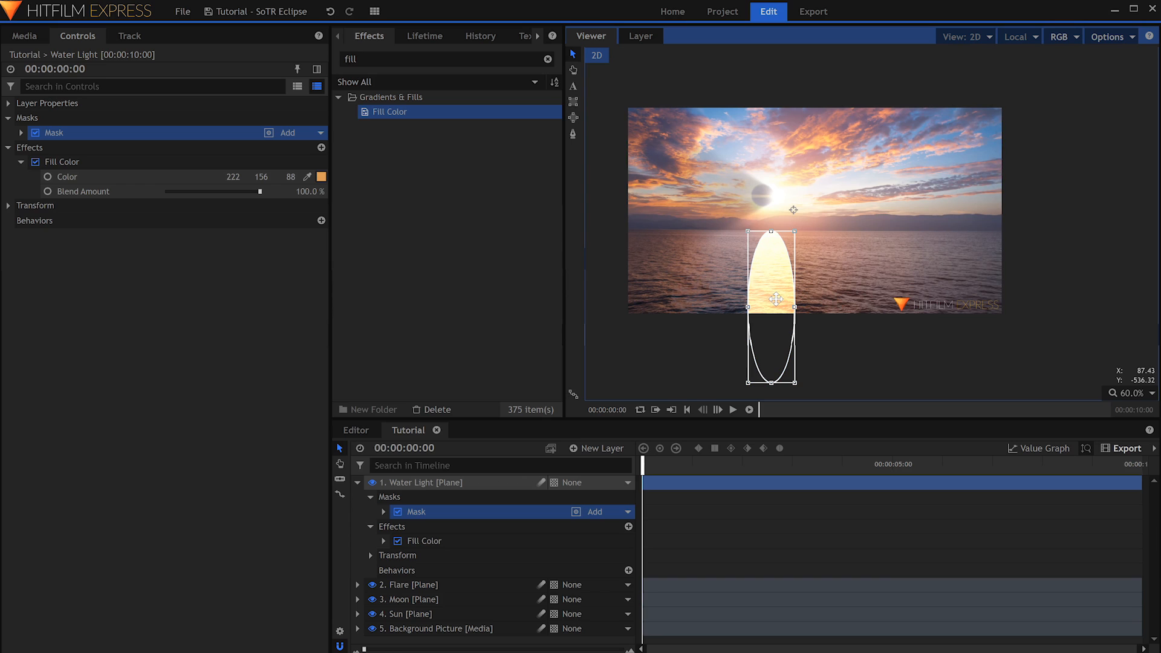
# - Set the elliptical mask's feather strength to 480 px and shift the mask slightly down
pyautogui.click(163, 87)
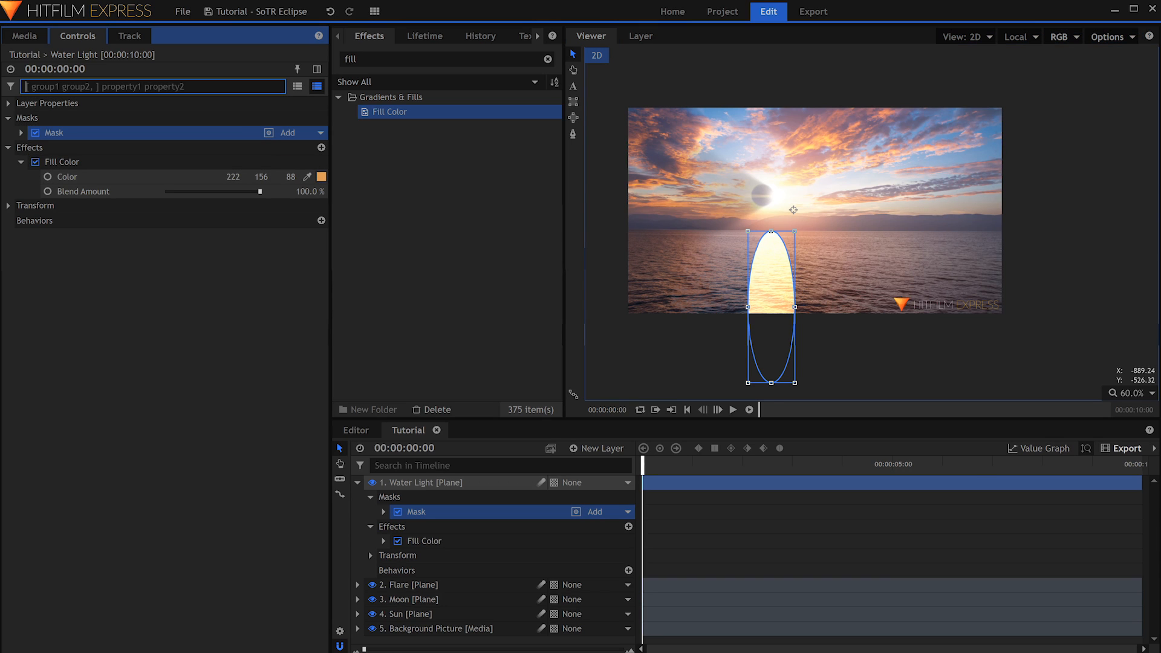
pyautogui.write('feather')
pyautogui.moveTo(171, 162); pyautogui.dragTo(187, 159)
pyautogui.moveTo(822, 307)
pyautogui.mouseDown()
pyautogui.moveTo(816, 381)
pyautogui.moveTo(823, 327)
pyautogui.mouseUp()
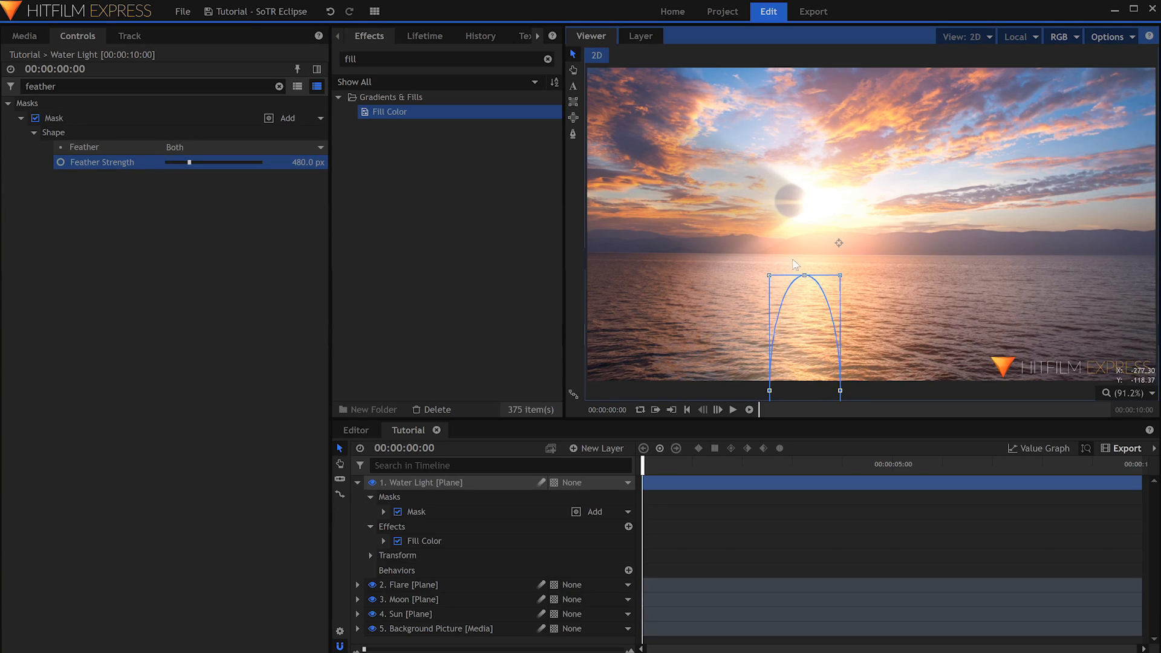
# - Draw a rectangular mask covering the sky down to the horizon on Water Light and set its blend to Subtract
pyautogui.scroll(-1, 784, 233)
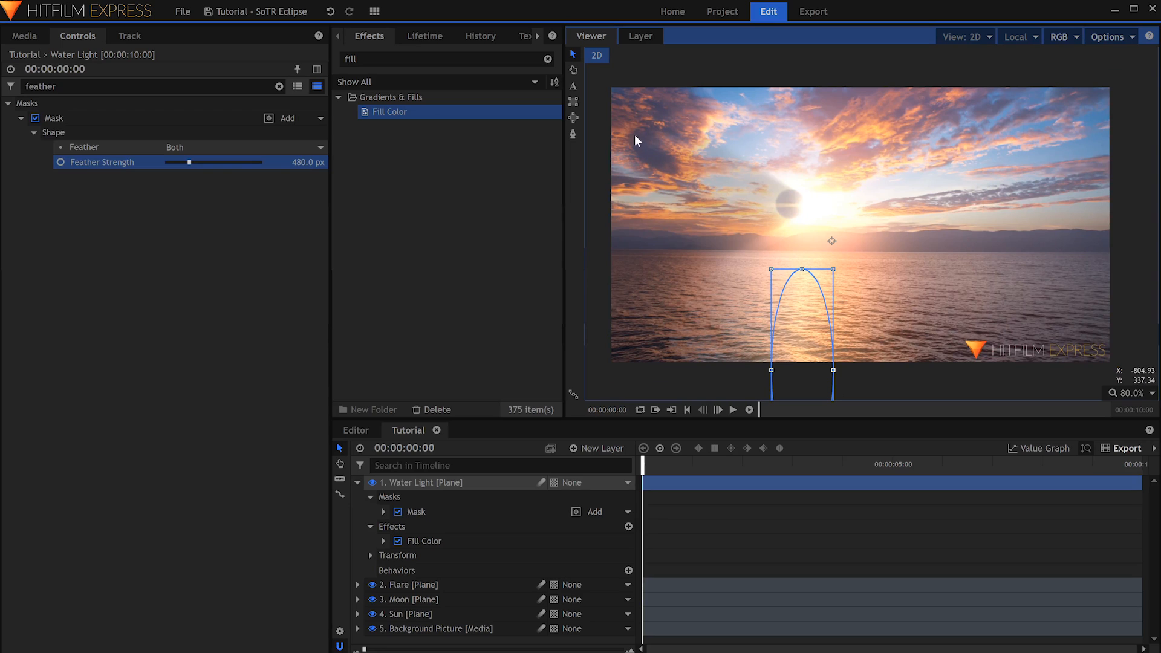
pyautogui.click(573, 102)
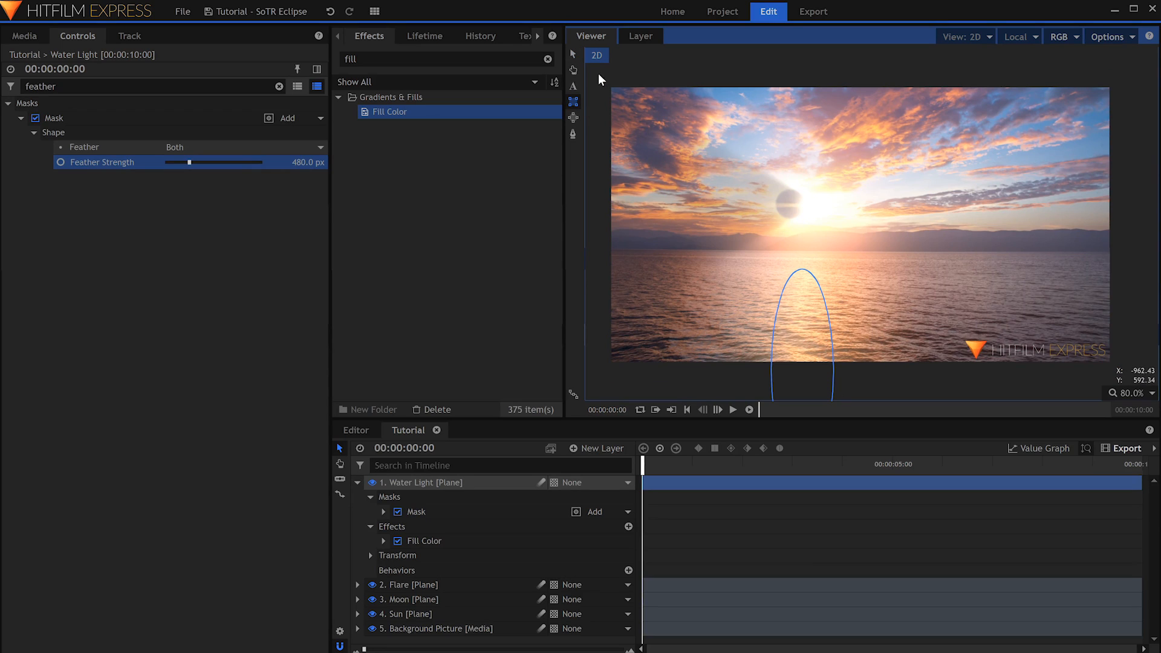
pyautogui.moveTo(598, 75); pyautogui.dragTo(1130, 253)
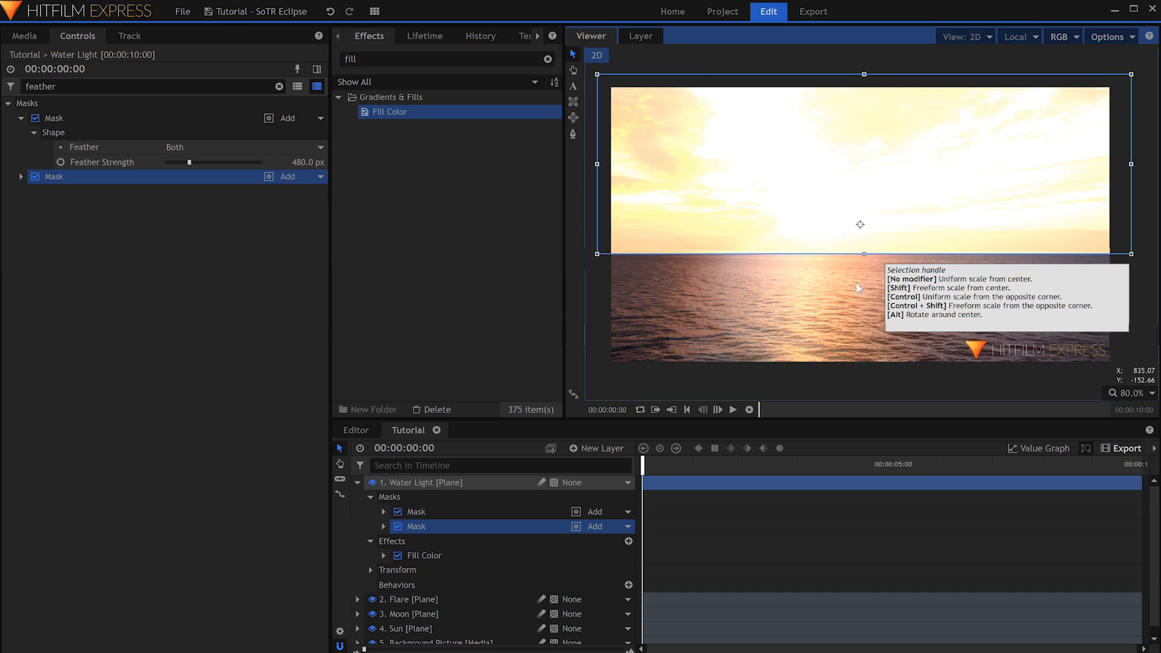
pyautogui.click(303, 177)
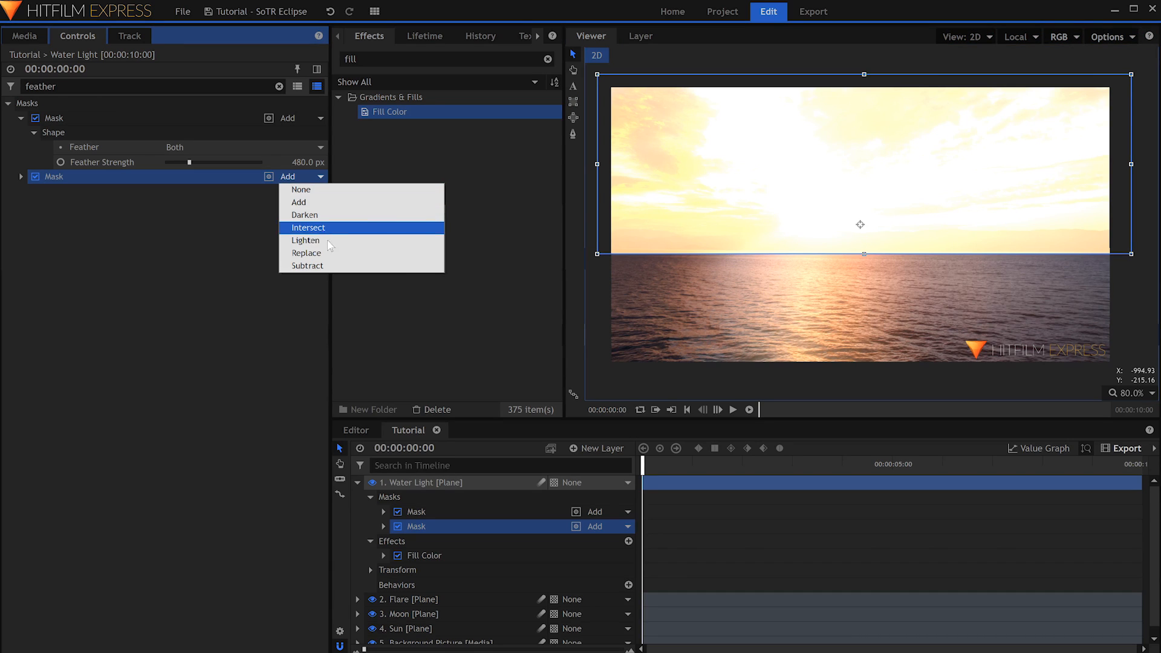
pyautogui.click(325, 264)
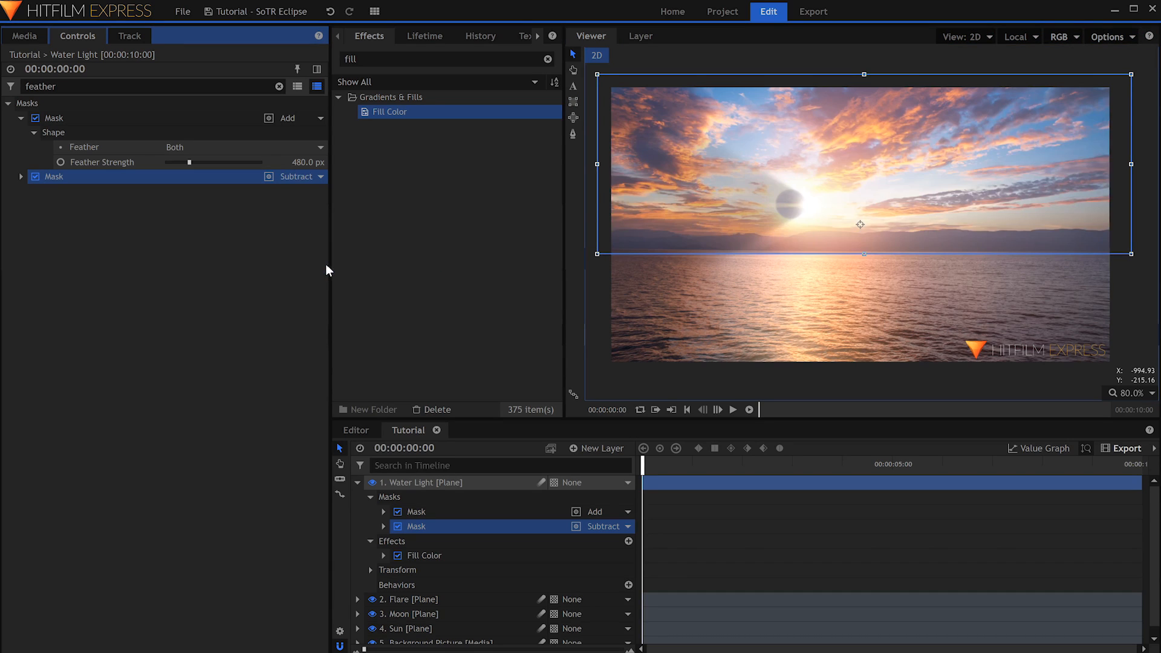
# - Set the subtracting sky mask's feather strength to 34 px and nudge the mask slightly up
pyautogui.click(20, 176)
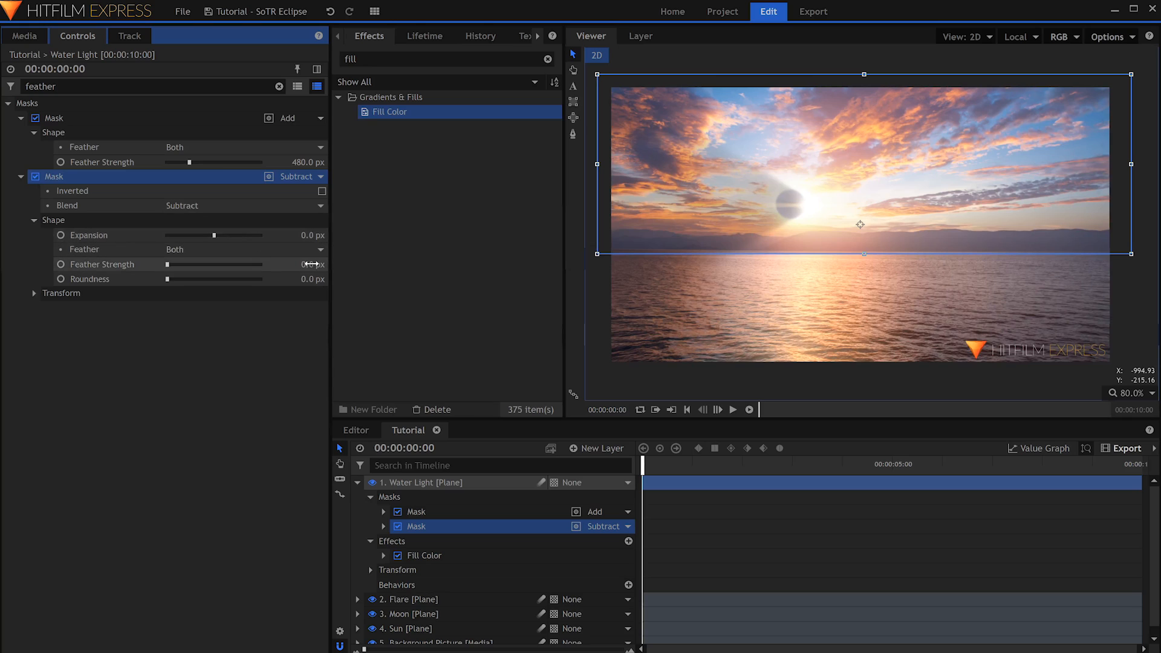
pyautogui.moveTo(311, 264); pyautogui.dragTo(332, 264)
pyautogui.moveTo(827, 224); pyautogui.dragTo(825, 220)
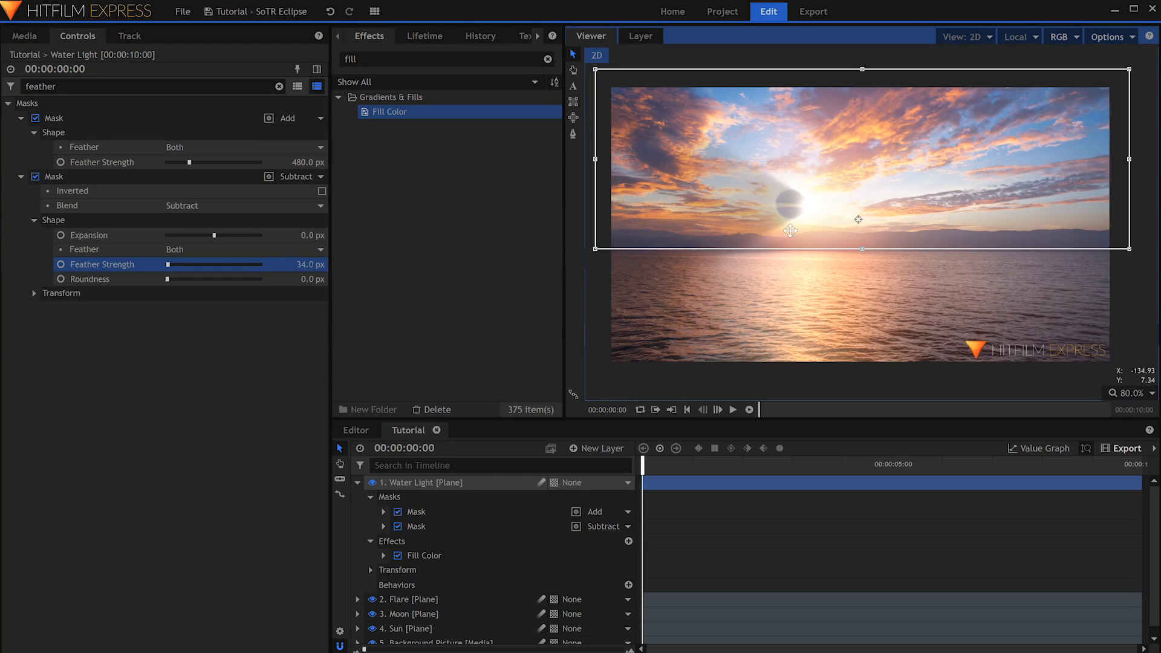
# - Reshape the elliptical mask into a narrow peak with inward-curved sides and a wide base, and set Water Light's opacity to 70%
pyautogui.click(283, 349)
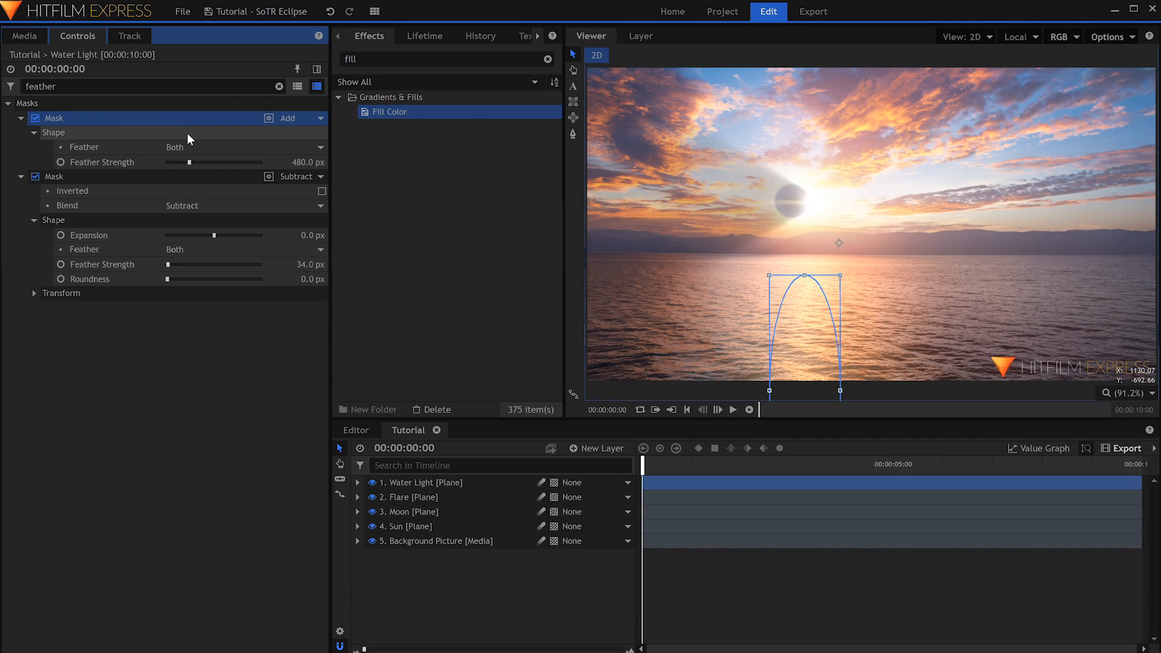
pyautogui.click(574, 134)
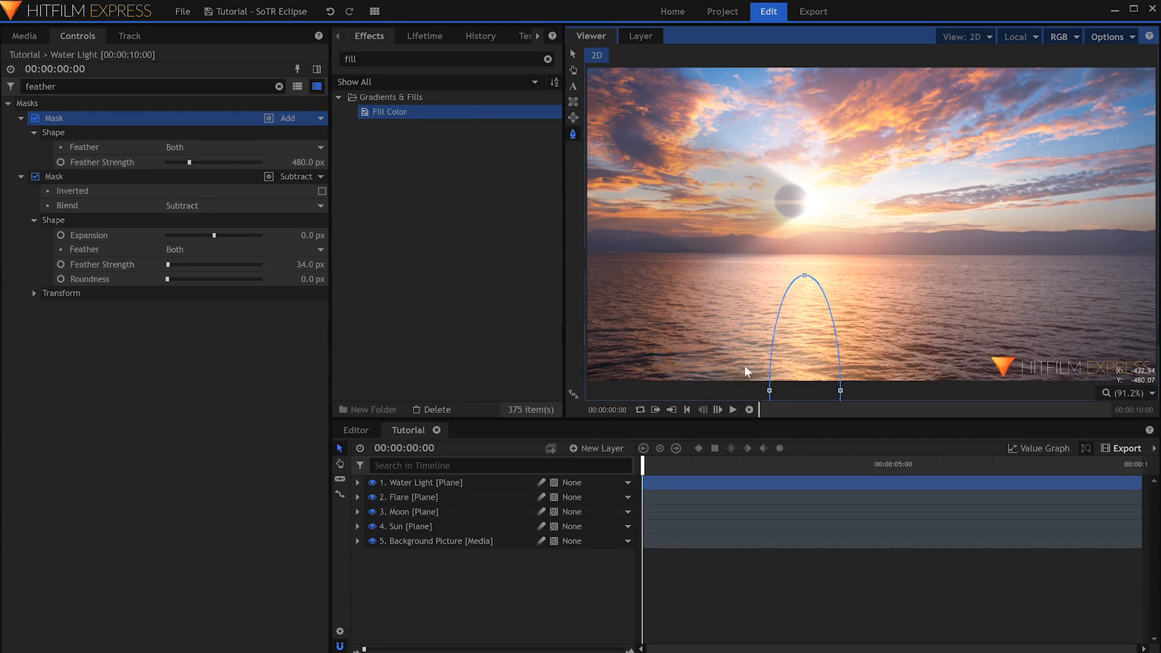
pyautogui.moveTo(769, 390); pyautogui.dragTo(706, 389)
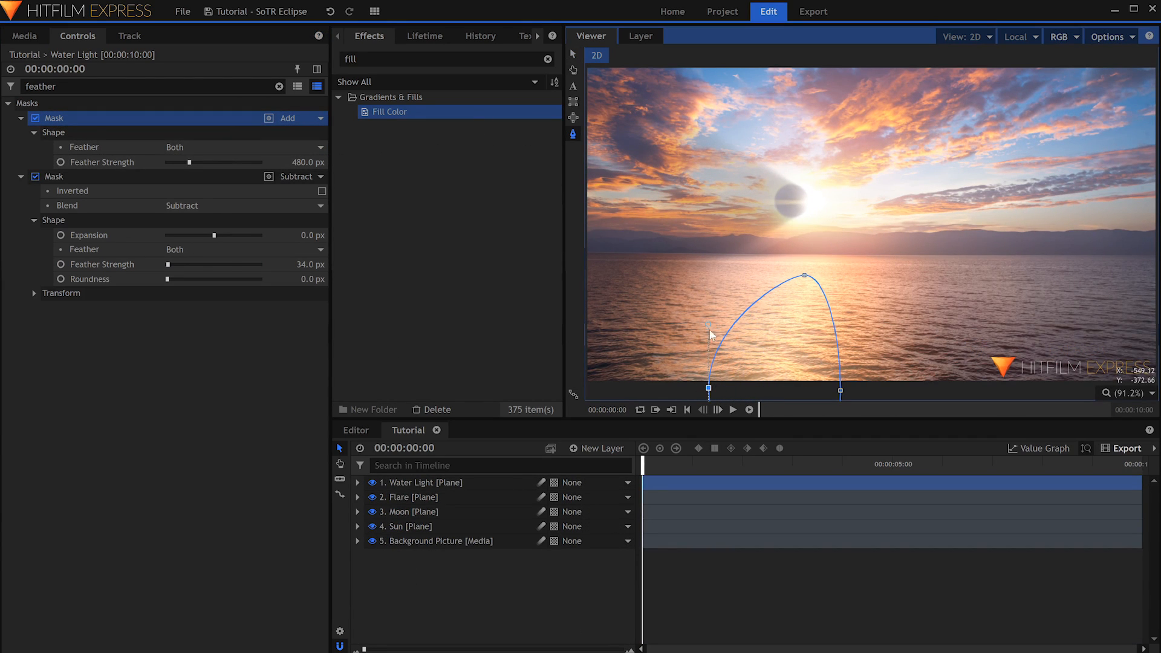
pyautogui.moveTo(706, 322); pyautogui.dragTo(805, 342)
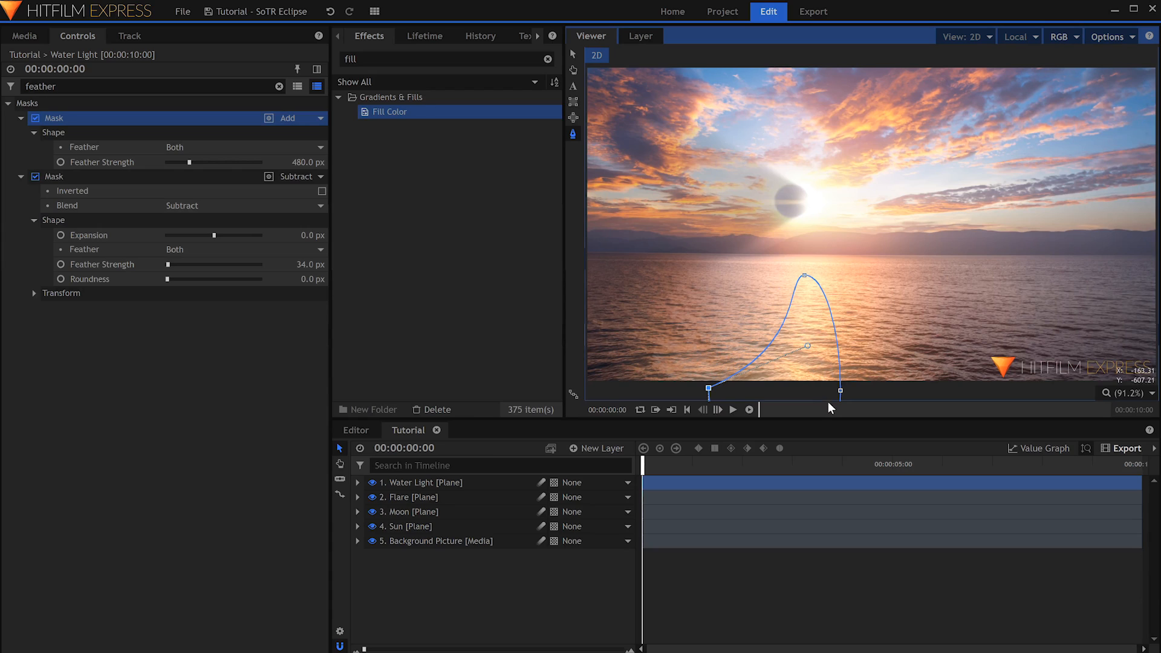
pyautogui.moveTo(840, 390); pyautogui.dragTo(892, 390)
pyautogui.moveTo(889, 331); pyautogui.dragTo(798, 340)
pyautogui.moveTo(804, 277); pyautogui.dragTo(799, 264)
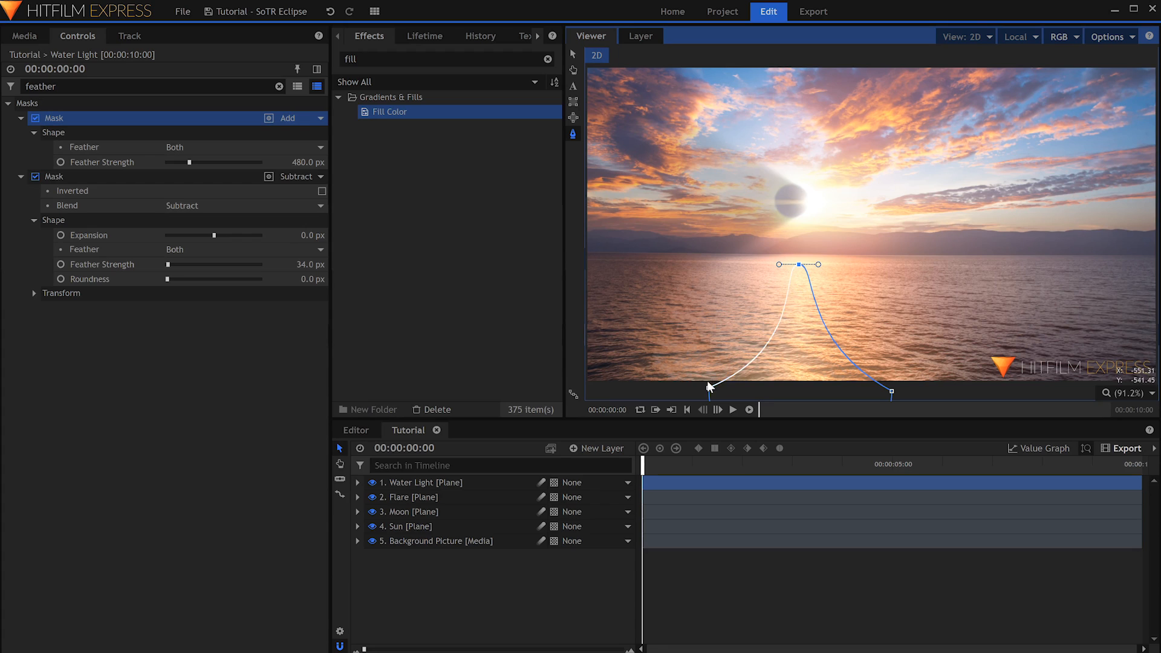
pyautogui.moveTo(709, 387); pyautogui.dragTo(693, 388)
pyautogui.moveTo(895, 390); pyautogui.dragTo(911, 392)
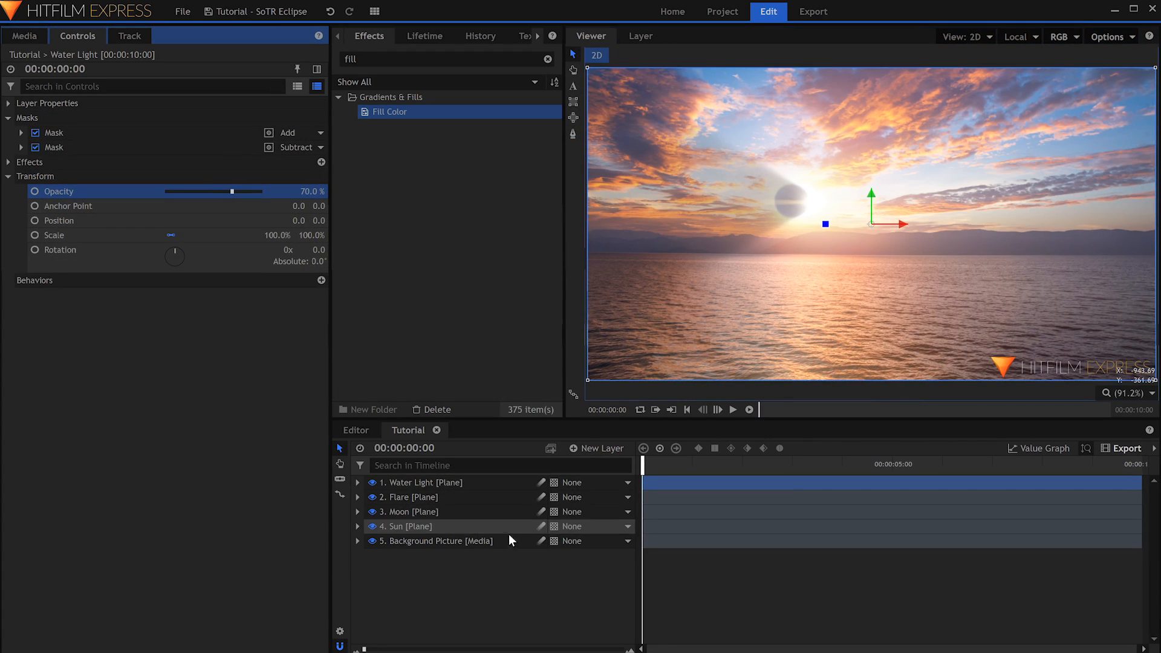
# - Hide the Sun, Moon, Flare and Water Light layers, leaving only the background picture visible
pyautogui.click(448, 552)
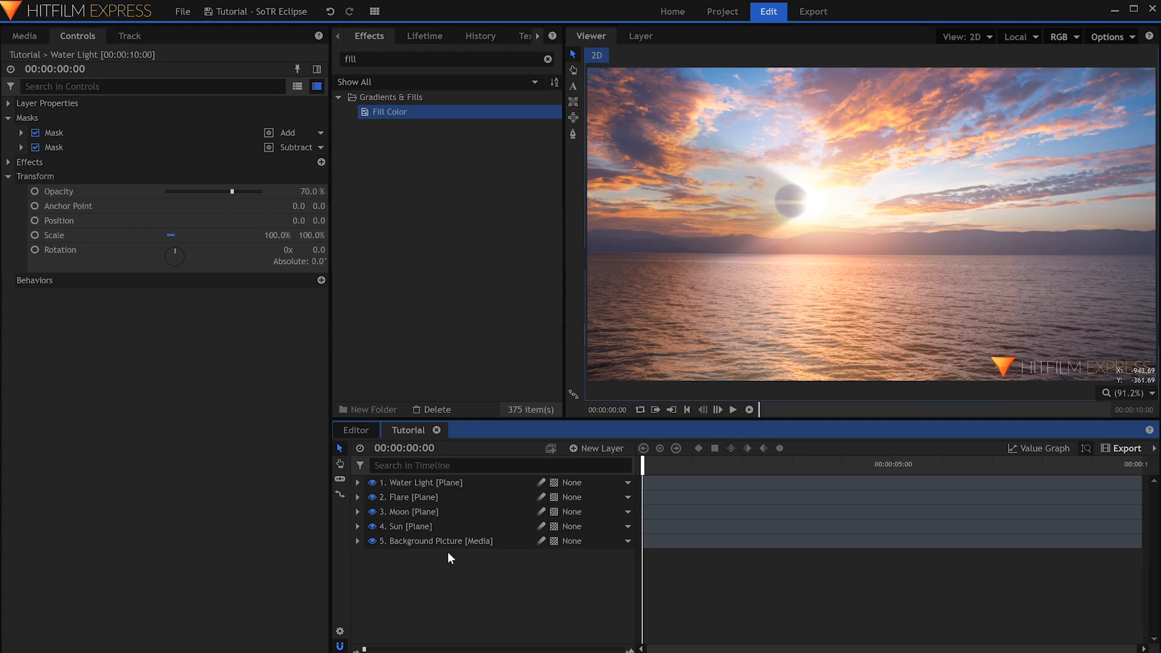
pyautogui.click(373, 526)
pyautogui.click(373, 511)
pyautogui.click(371, 497)
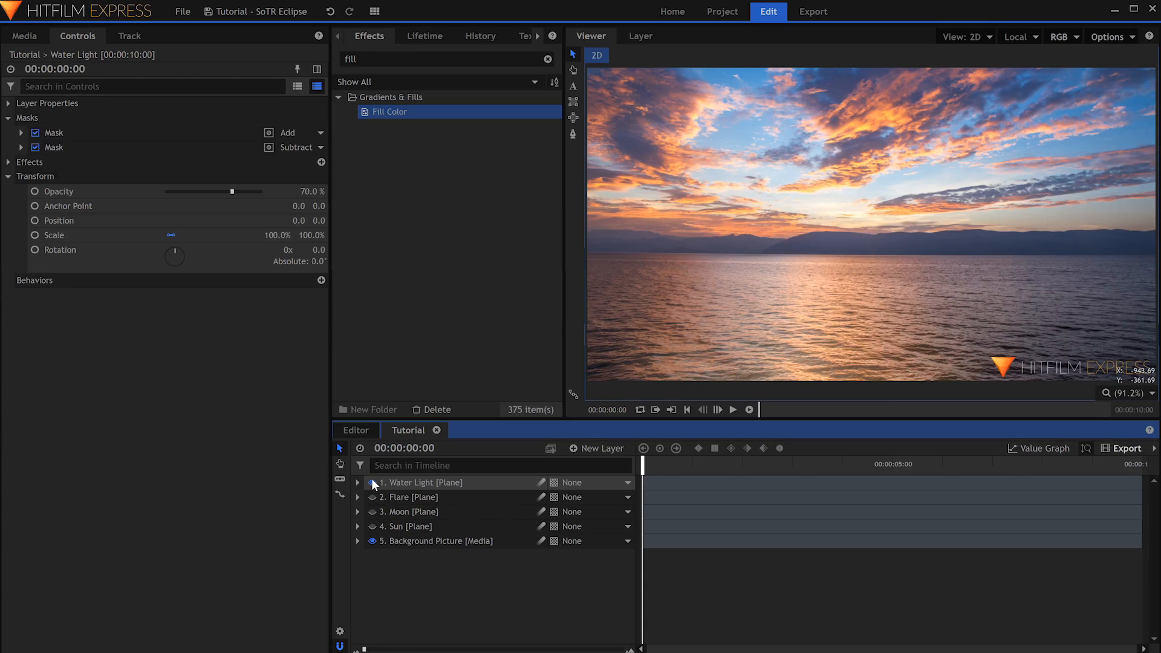
pyautogui.click(371, 478)
# - Add New Plane 2 to the timeline as a layer named Rays and place it directly below the Sun layer
pyautogui.click(25, 36)
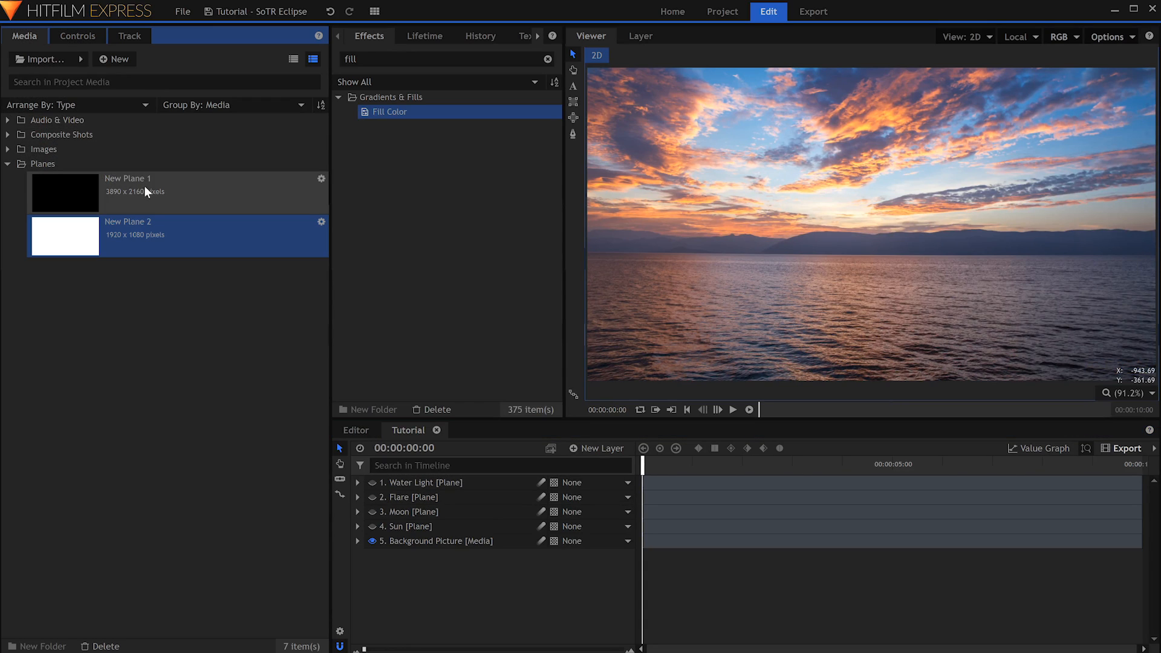
pyautogui.moveTo(161, 242); pyautogui.dragTo(476, 478)
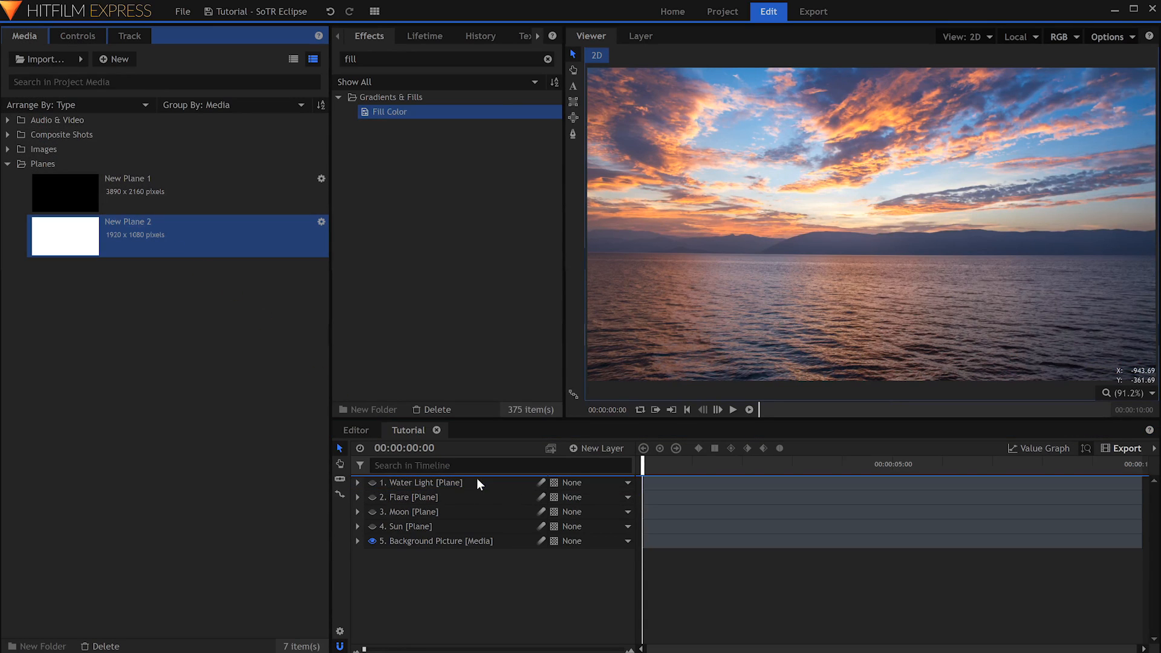
pyautogui.doubleClick(476, 476)
pyautogui.write('Rays')
pyautogui.press('Return')
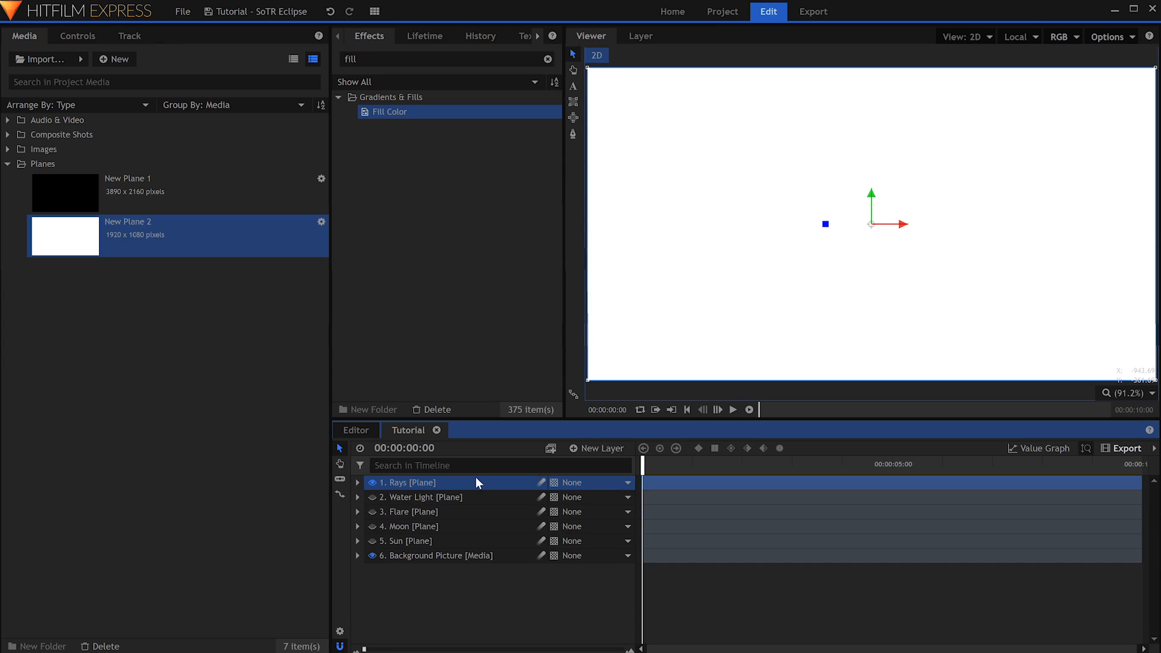
pyautogui.moveTo(475, 476); pyautogui.dragTo(482, 546)
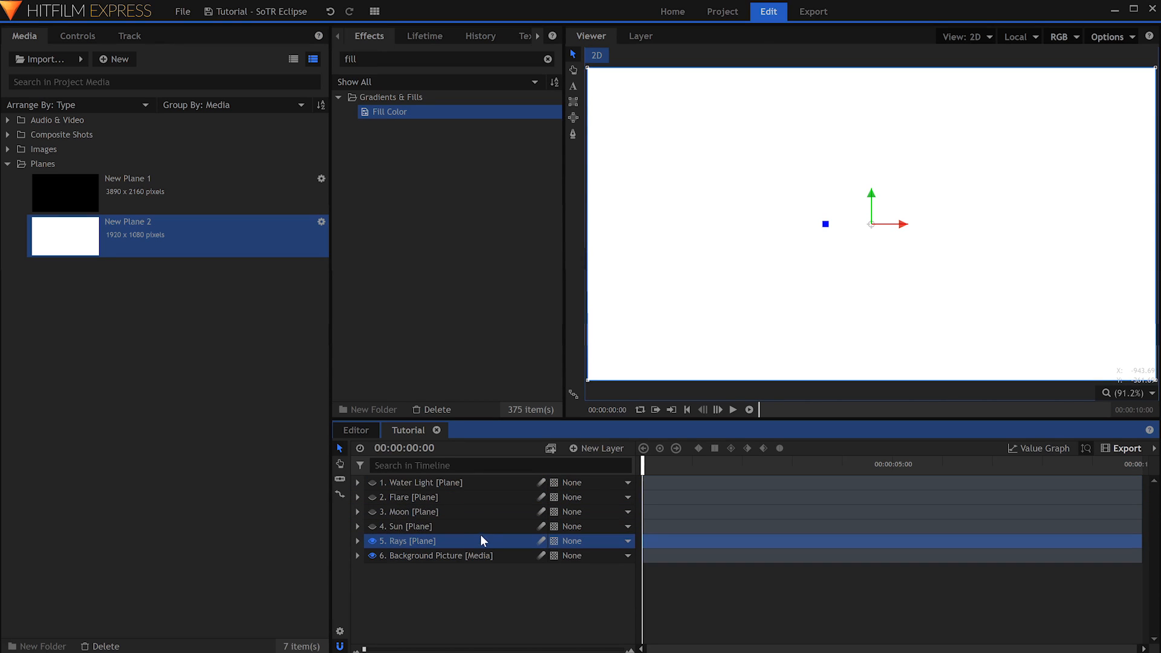
# - Copy the circular mask from the Sun layer and paste it onto the Rays layer
pyautogui.click(481, 531)
pyautogui.click(78, 37)
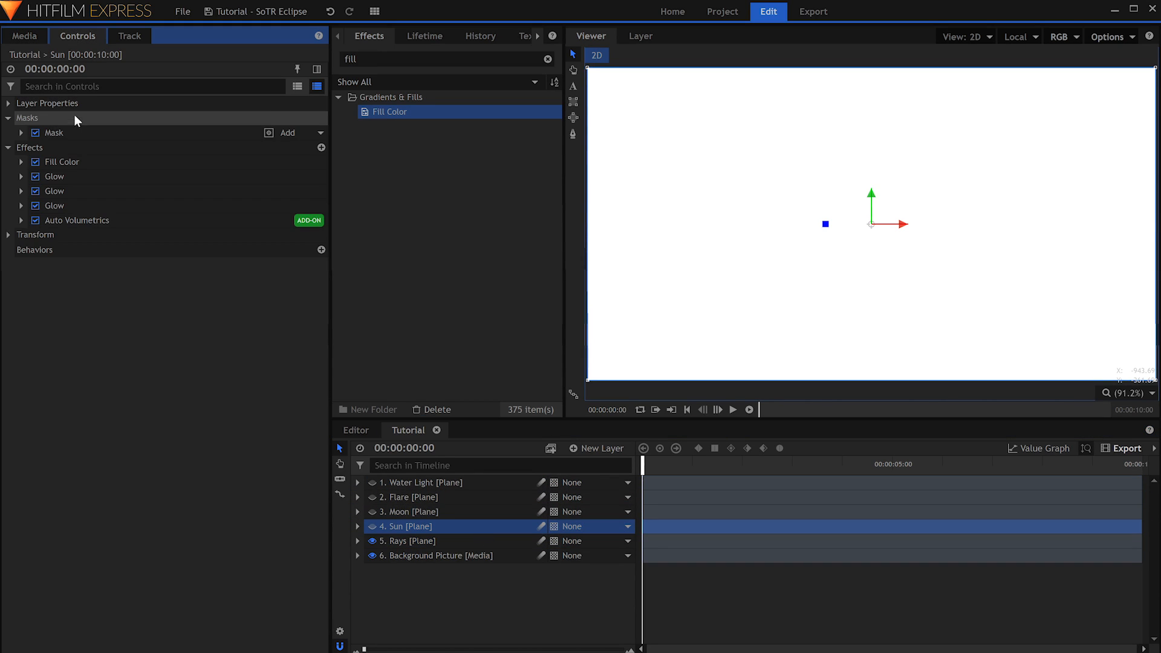
pyautogui.rightClick(70, 133)
pyautogui.click(85, 150)
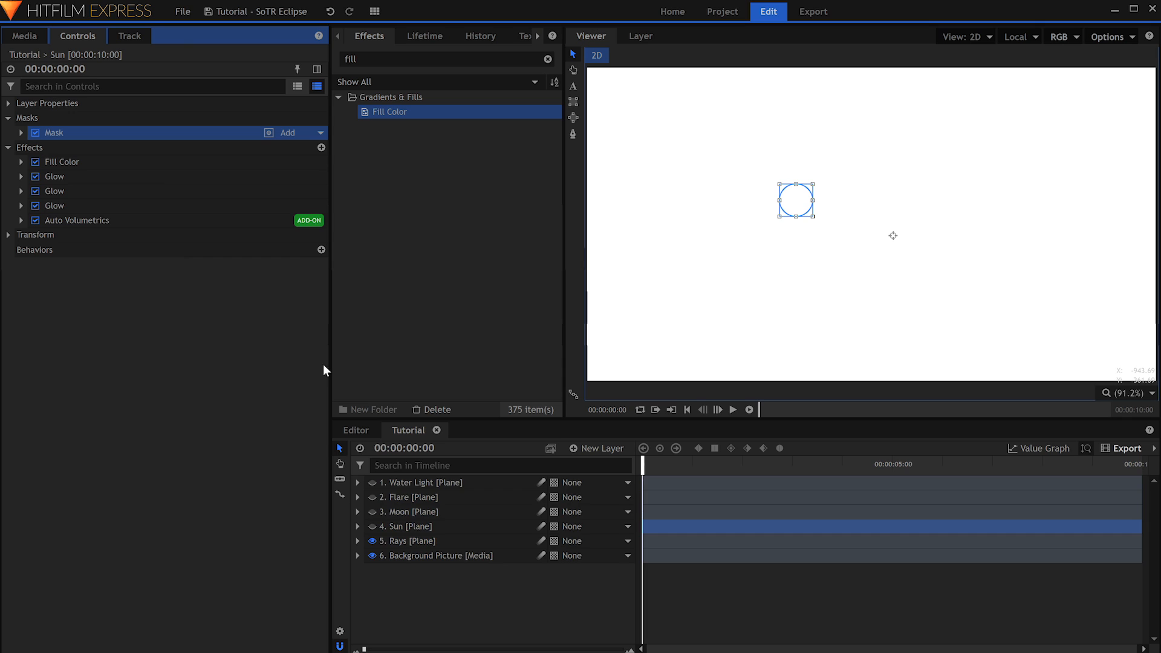
pyautogui.click(473, 540)
pyautogui.rightClick(27, 118)
pyautogui.click(37, 126)
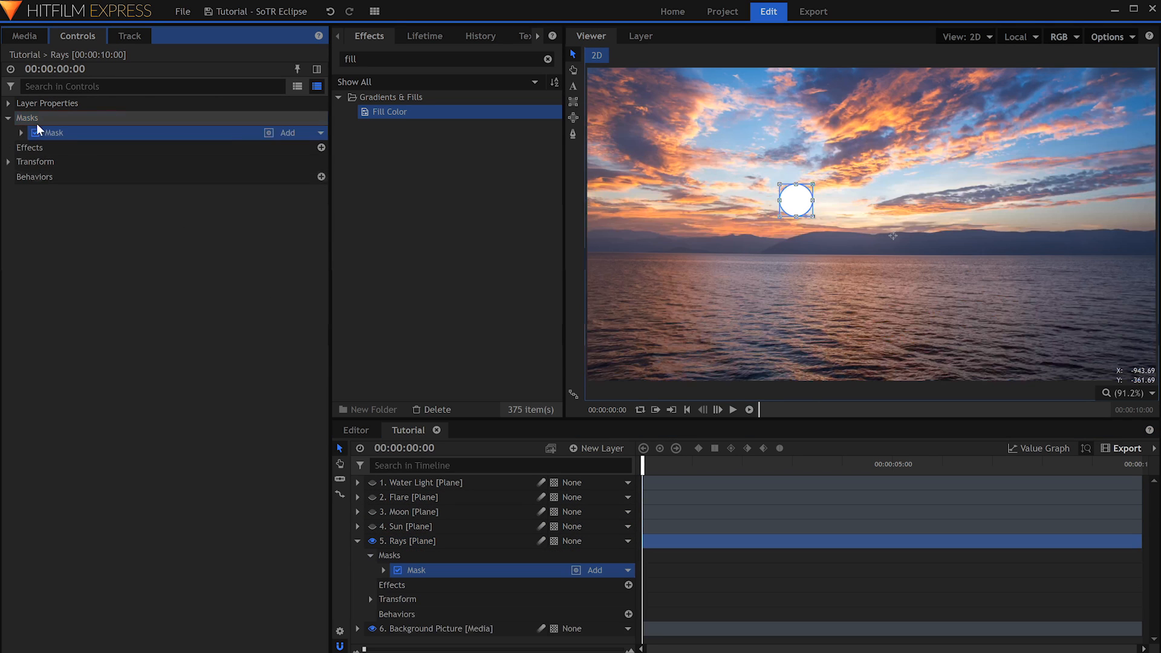
# - Apply the Fractal Noise effect to the Rays layer
pyautogui.click(337, 58)
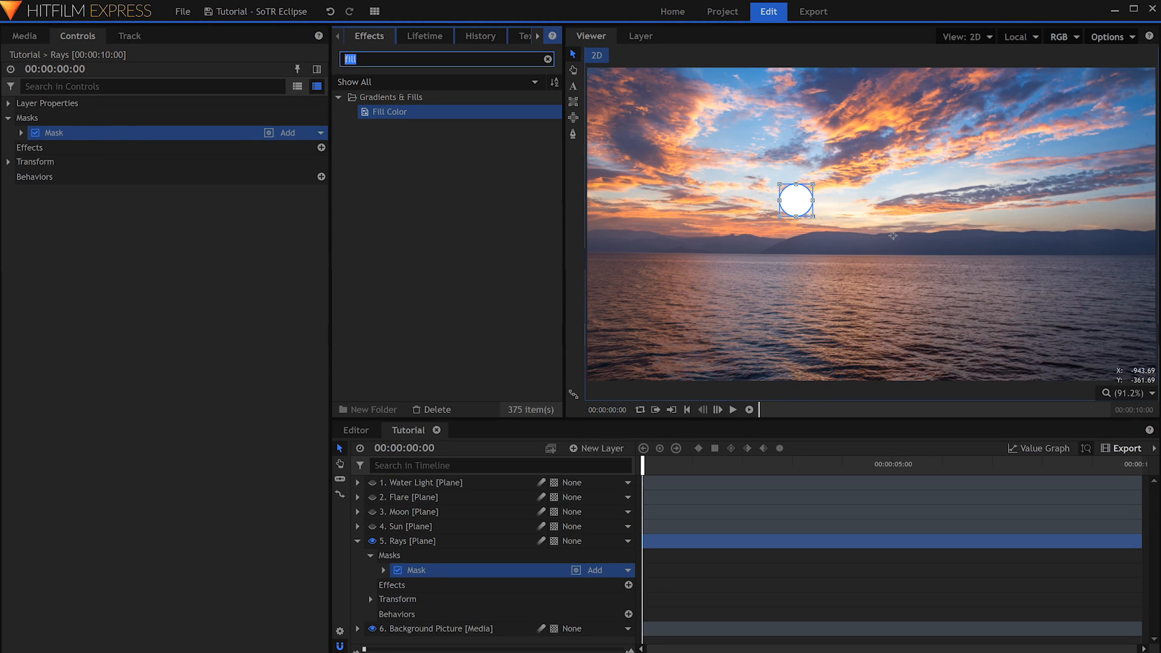
pyautogui.write('fract')
pyautogui.moveTo(393, 152); pyautogui.dragTo(221, 144)
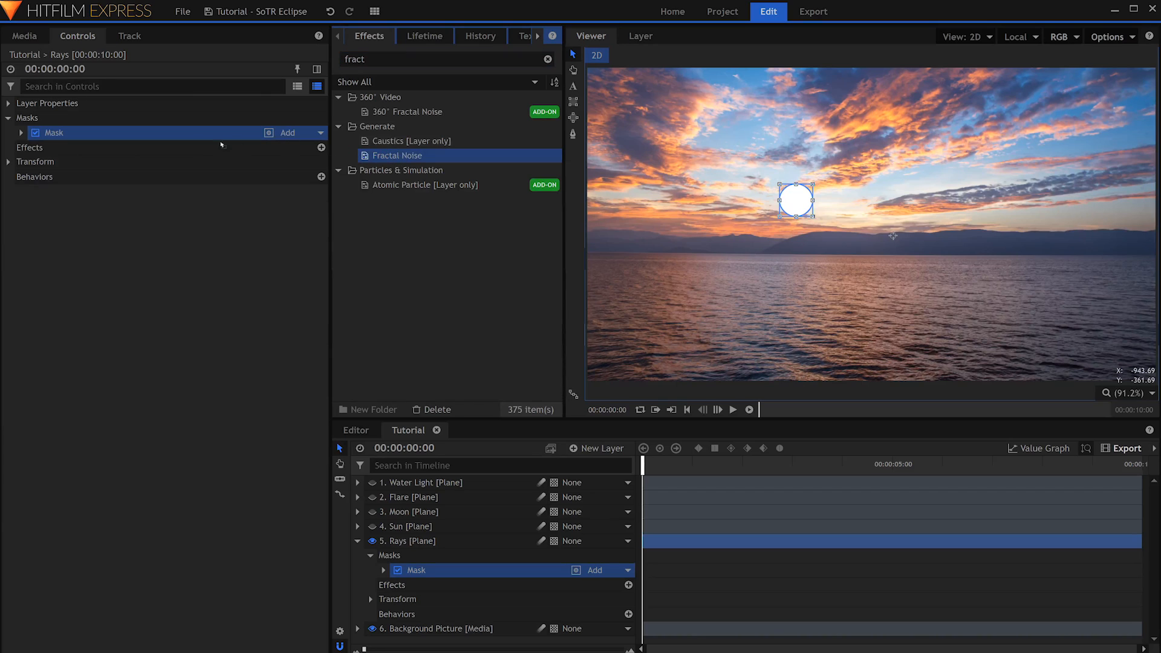
pyautogui.moveTo(41, 148); pyautogui.dragTo(37, 144)
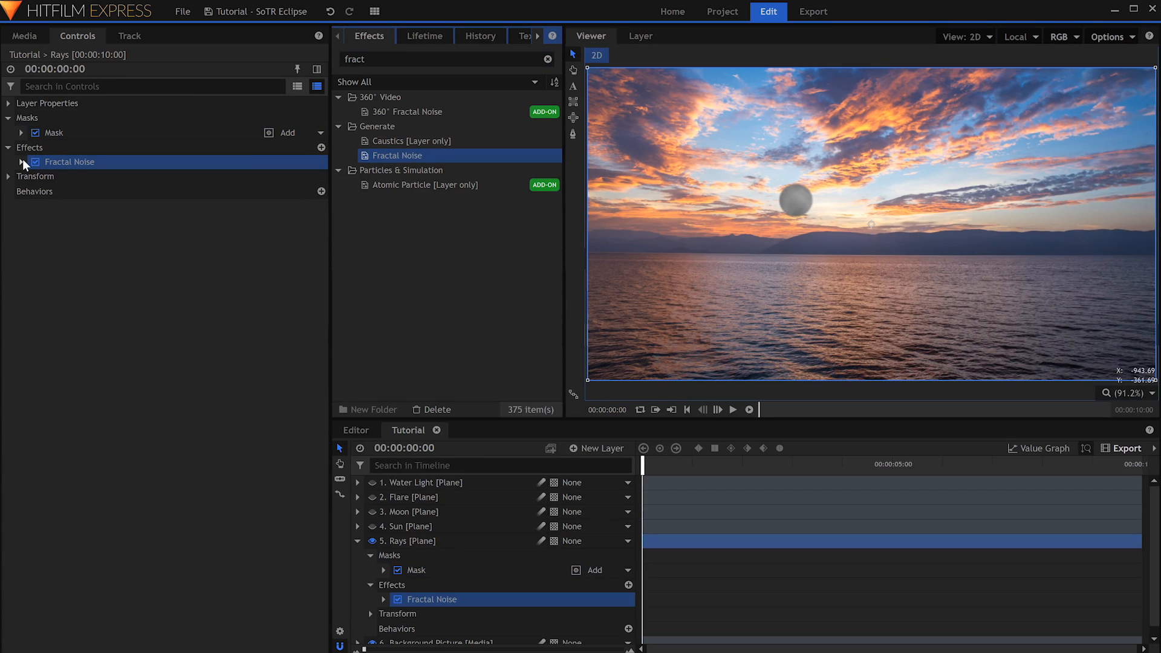
# - Animate the Fractal Noise seed across the timeline, keyframing it at the first frame and at 00:00:09:29
pyautogui.click(22, 162)
pyautogui.click(45, 190)
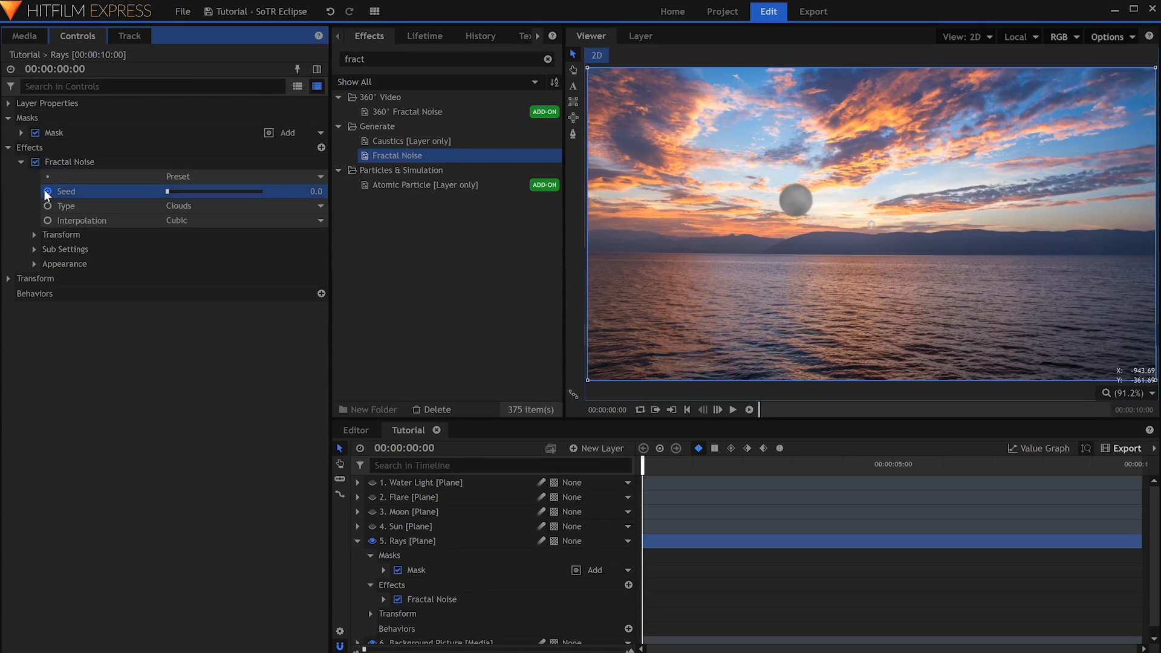
pyautogui.moveTo(925, 465); pyautogui.dragTo(1141, 479)
pyautogui.click(315, 192)
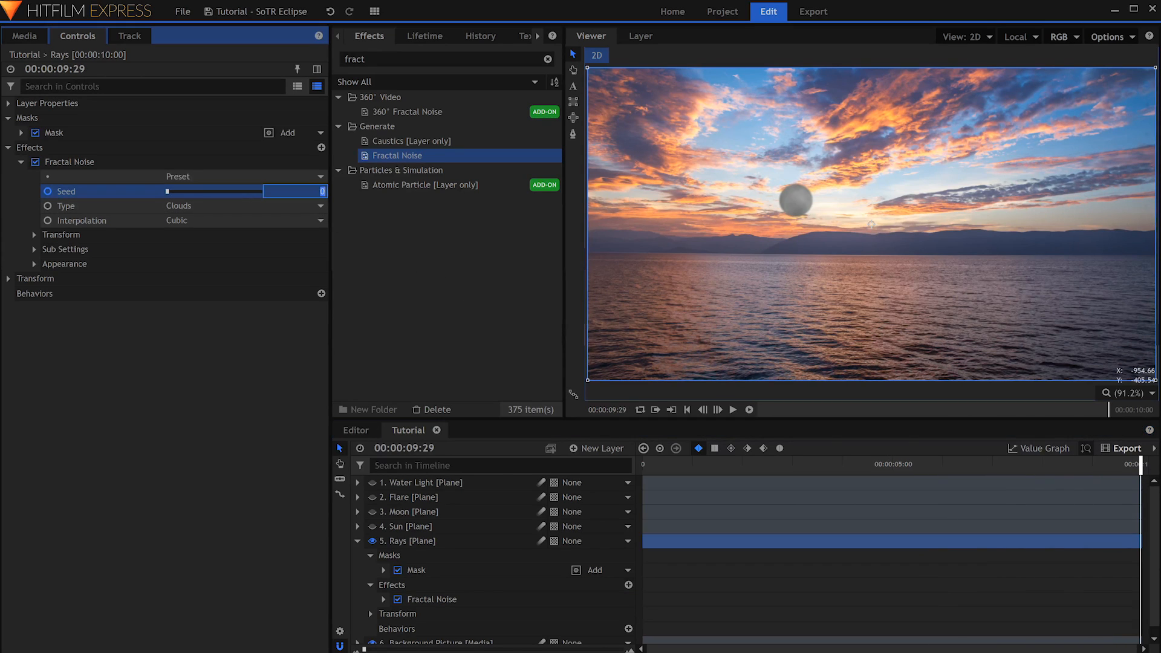
pyautogui.moveTo(812, 466); pyautogui.dragTo(573, 448)
# - Set the Fractal Noise transform scale to 15 px and its sub-settings influence to 76%
pyautogui.click(33, 234)
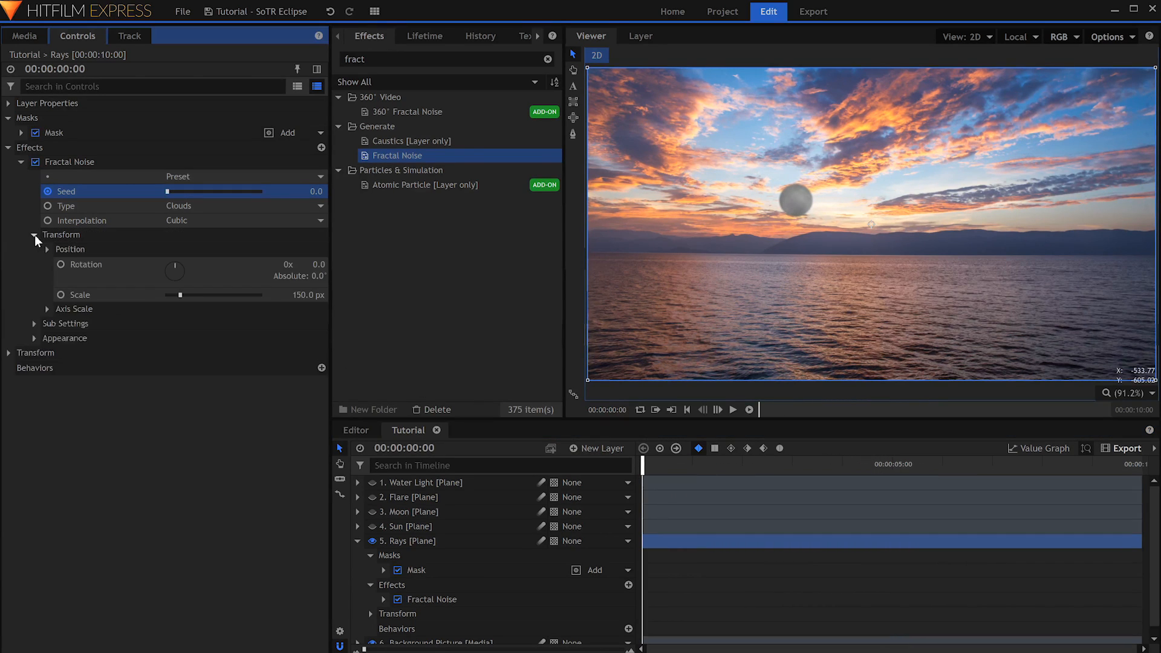
pyautogui.moveTo(310, 294); pyautogui.dragTo(258, 294)
pyautogui.write('15')
pyautogui.press('Return')
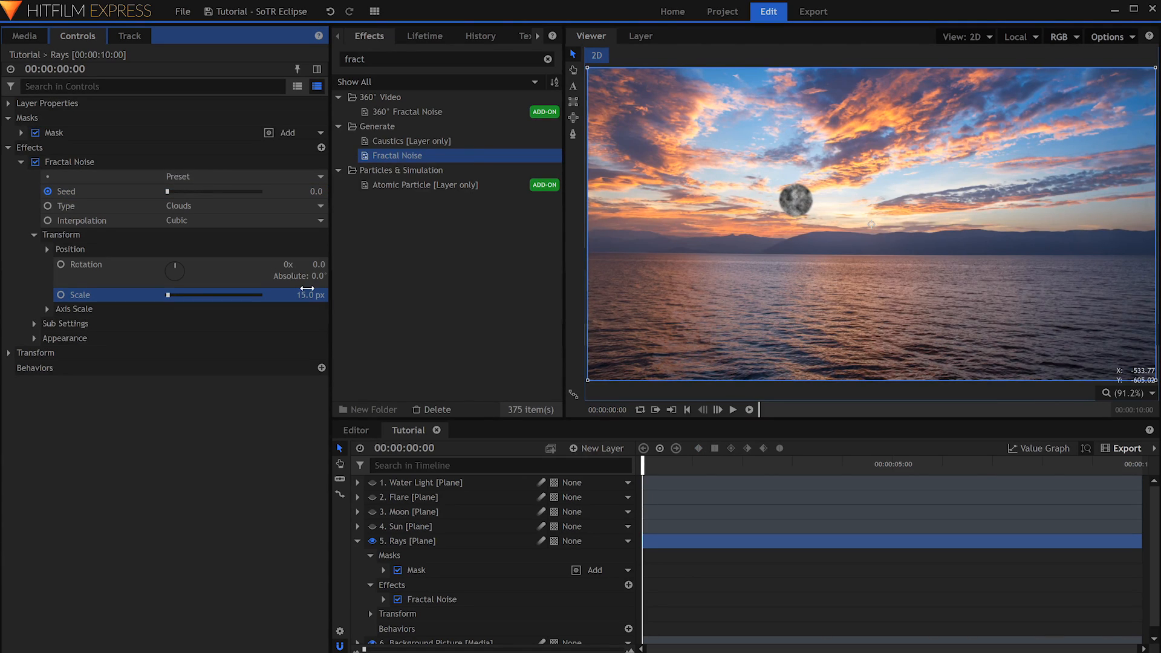
pyautogui.click(34, 324)
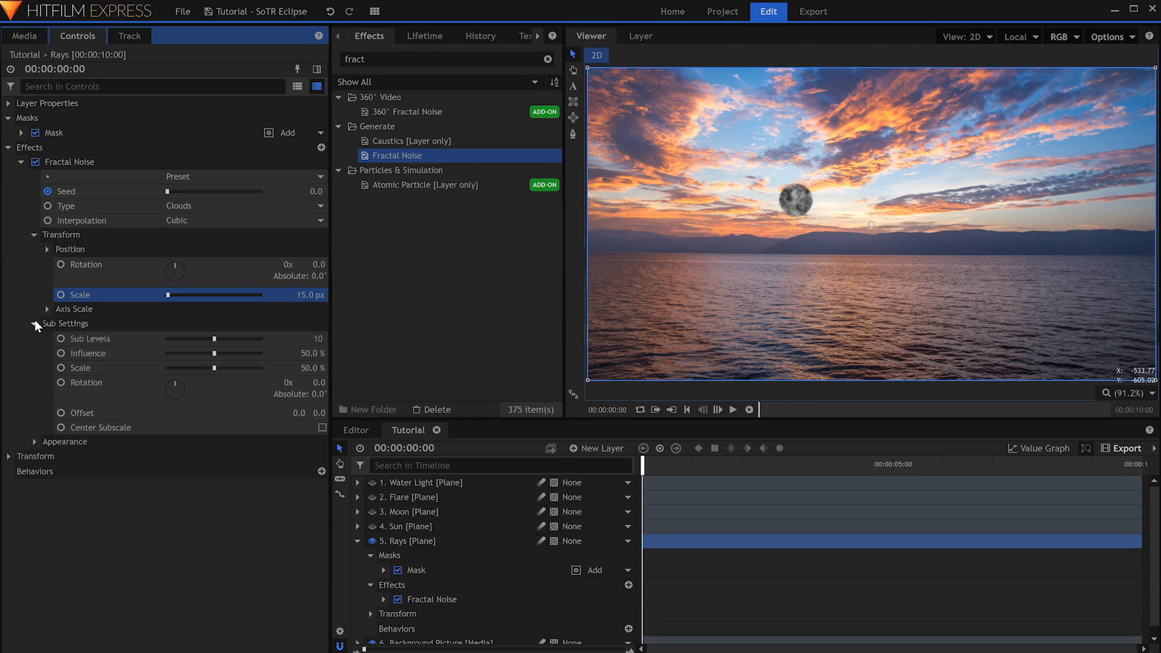
pyautogui.click(239, 352)
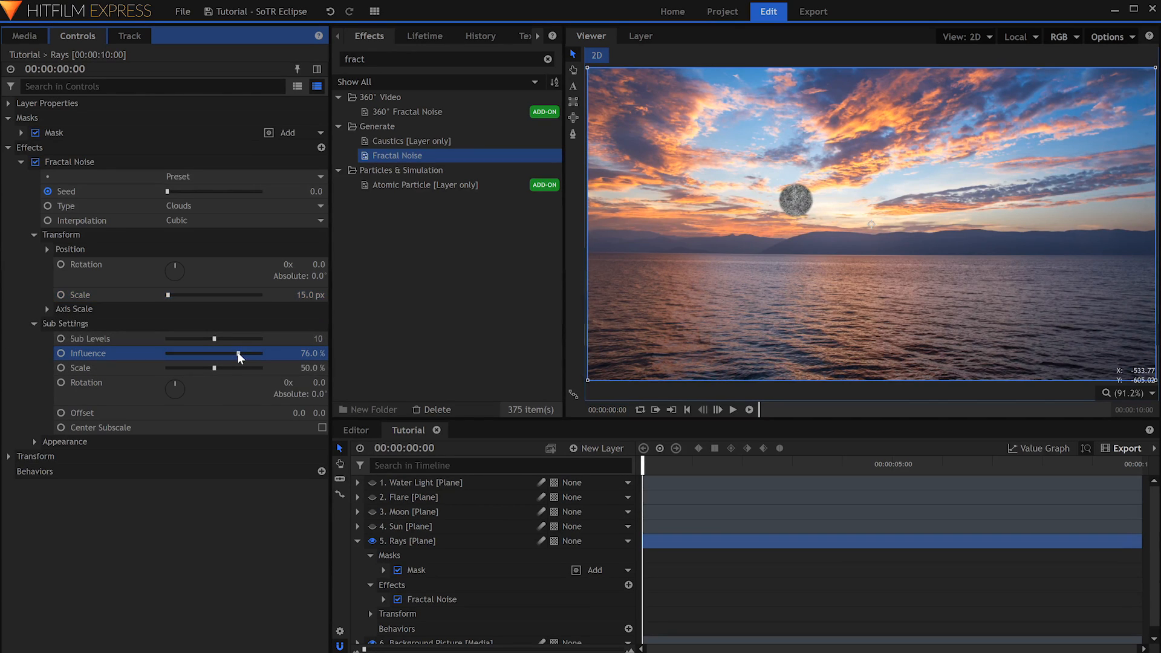
# - Set the Fractal Noise Color 2 opacity to 0.50 and the appearance exposure to 1.00
pyautogui.click(37, 325)
pyautogui.click(35, 337)
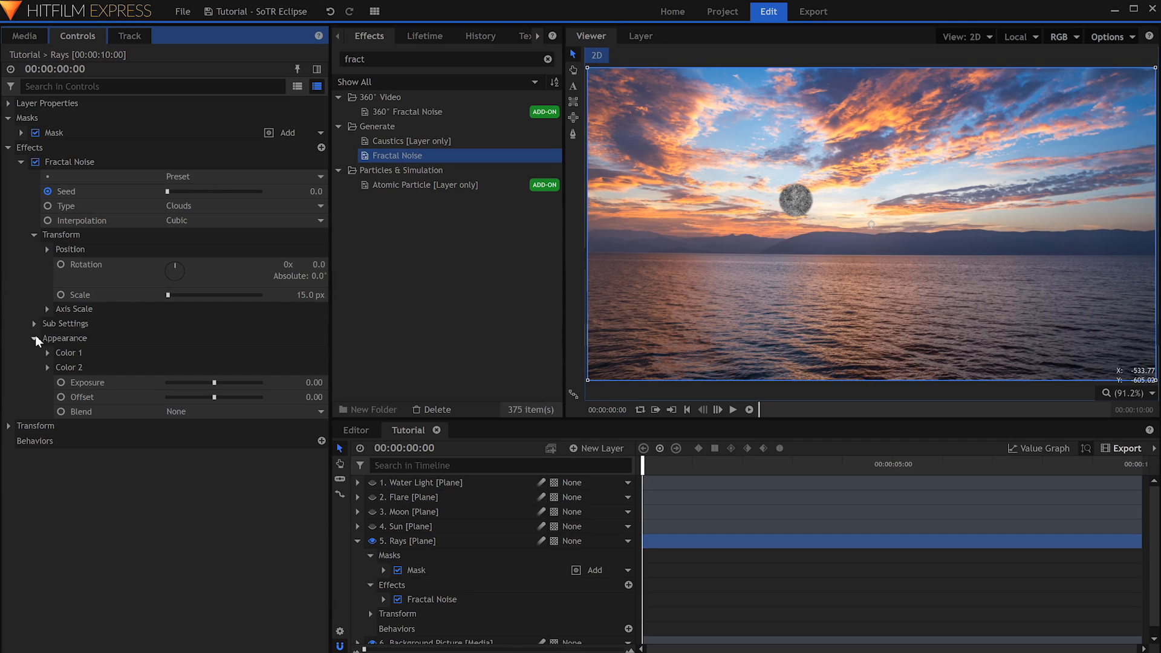
pyautogui.click(47, 366)
pyautogui.moveTo(260, 398); pyautogui.dragTo(218, 412)
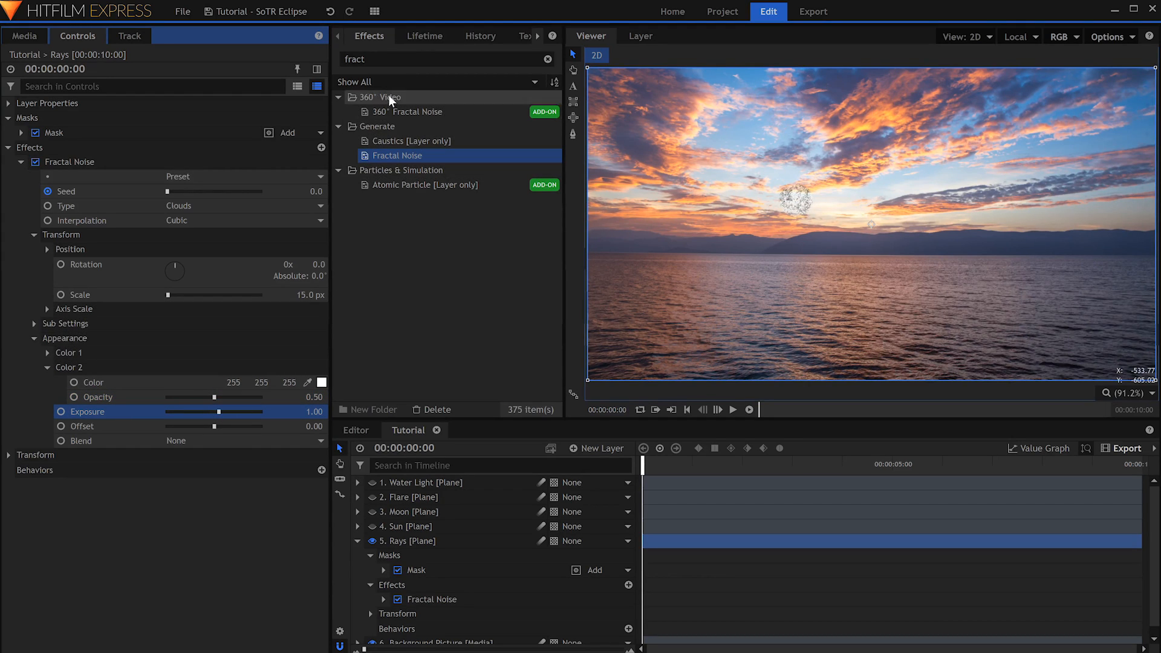
# - Apply Auto Volumetrics to the Rays layer after Fractal Noise and place its light source at the noise circle's centre
pyautogui.moveTo(381, 59); pyautogui.dragTo(345, 59)
pyautogui.write('auto')
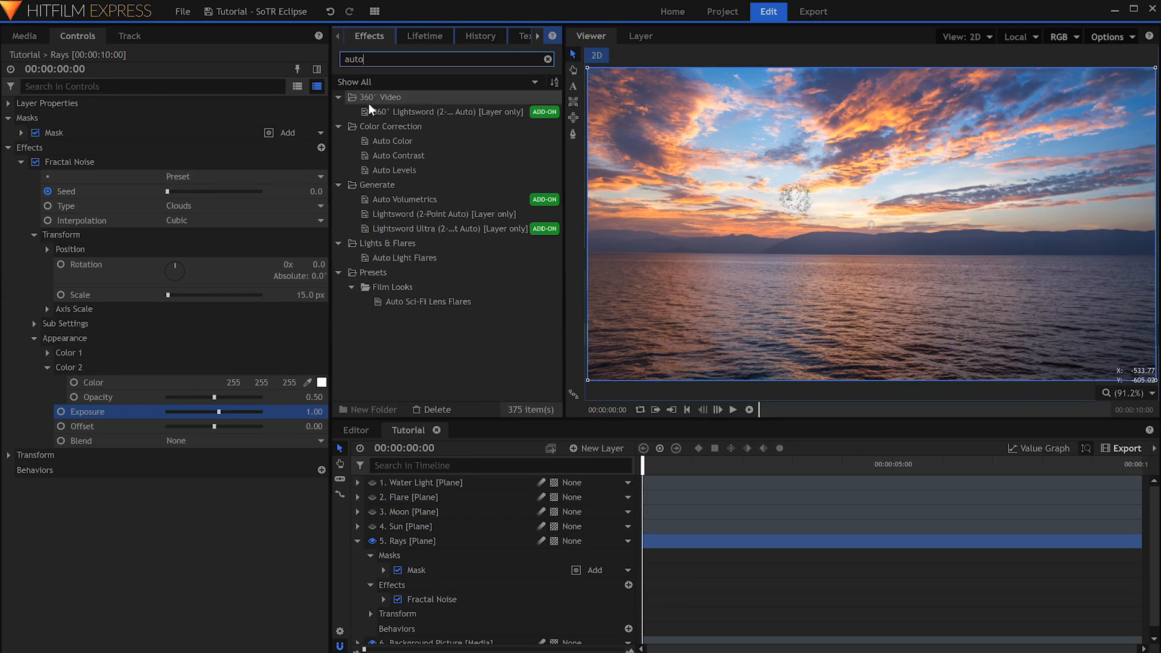
pyautogui.moveTo(153, 382); pyautogui.dragTo(143, 403)
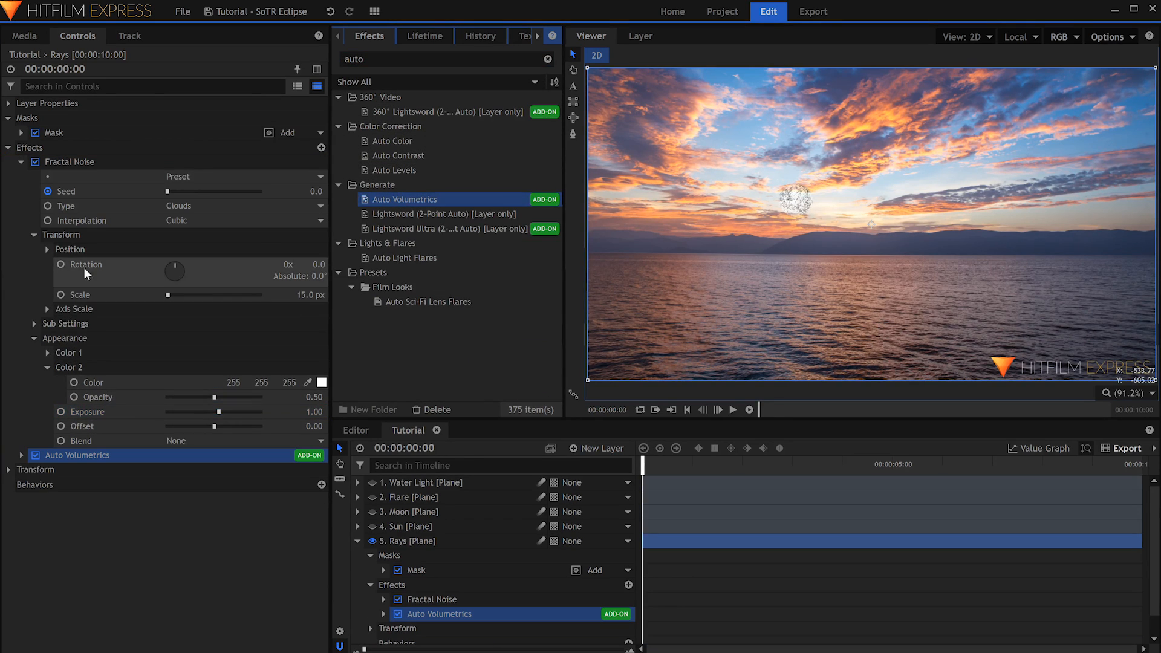
pyautogui.click(21, 162)
pyautogui.click(22, 175)
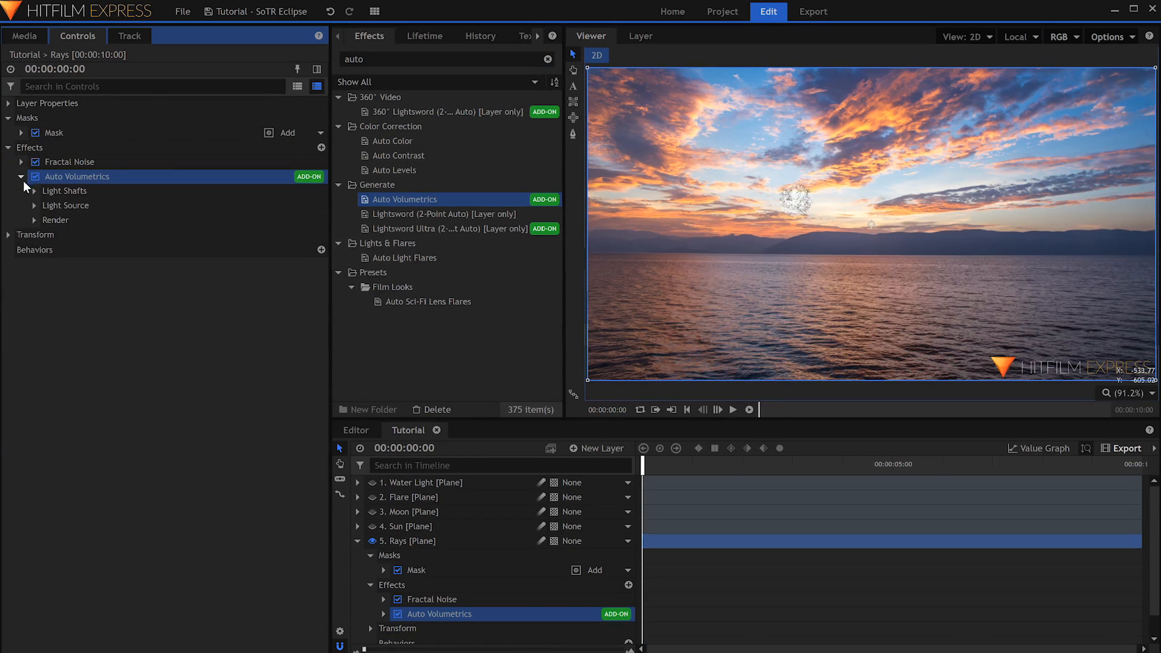
pyautogui.moveTo(871, 224); pyautogui.dragTo(795, 199)
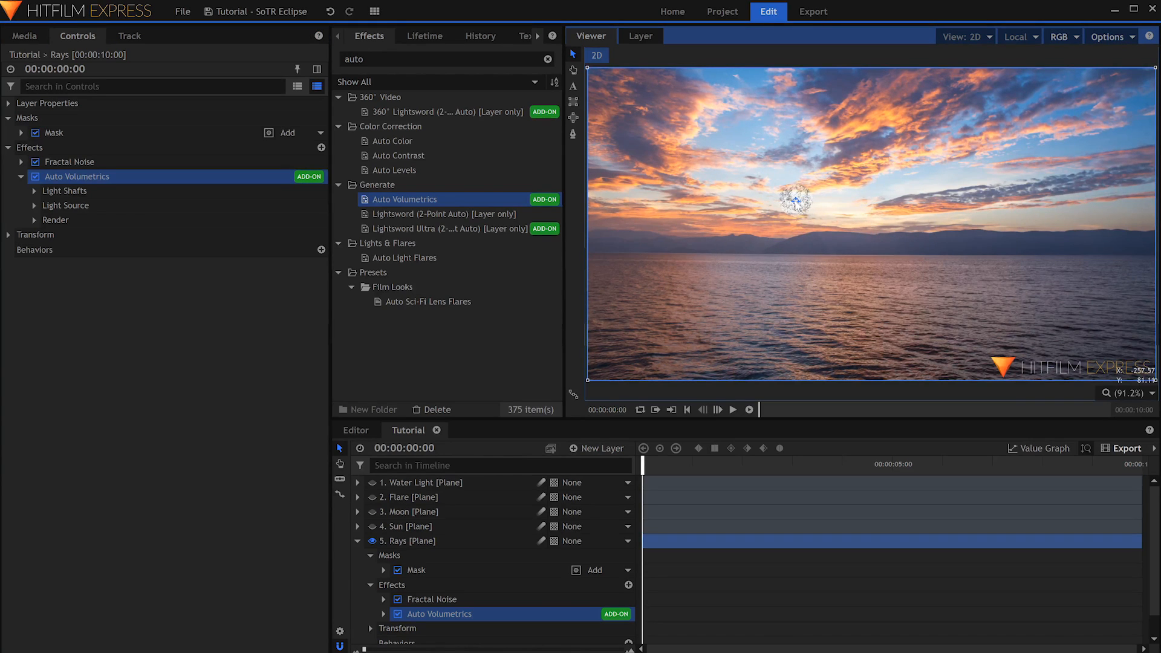
# - Set the Auto Volumetrics render blend to None and its exposure to 4.20
pyautogui.click(34, 220)
pyautogui.click(170, 282)
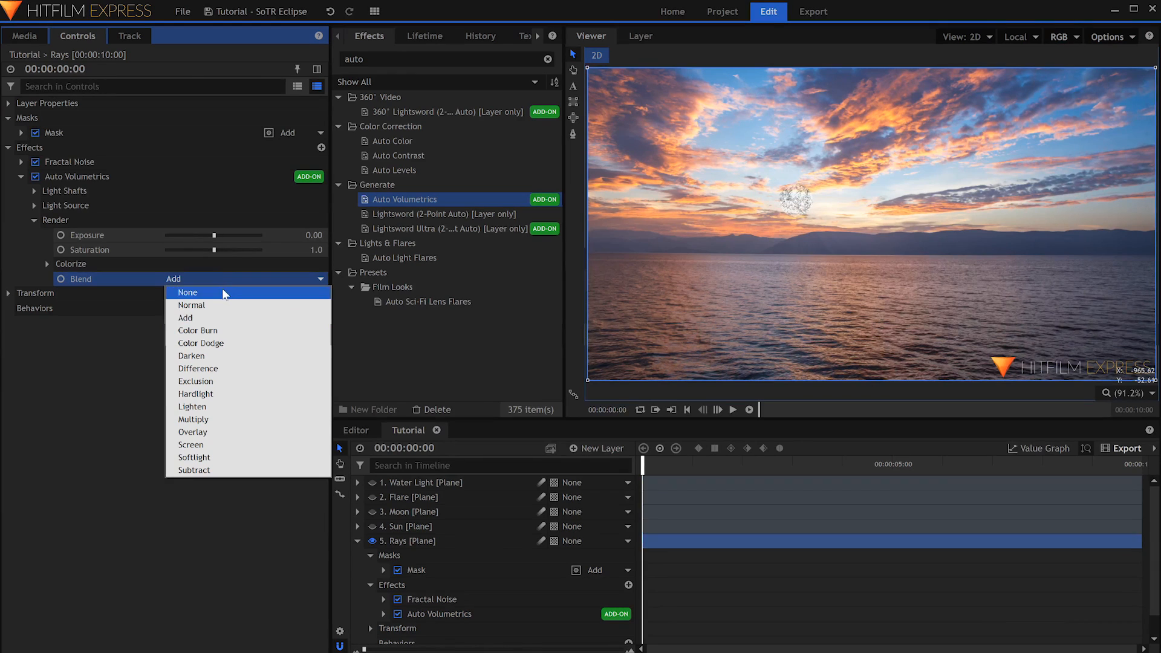
pyautogui.click(223, 292)
pyautogui.moveTo(215, 236); pyautogui.dragTo(232, 236)
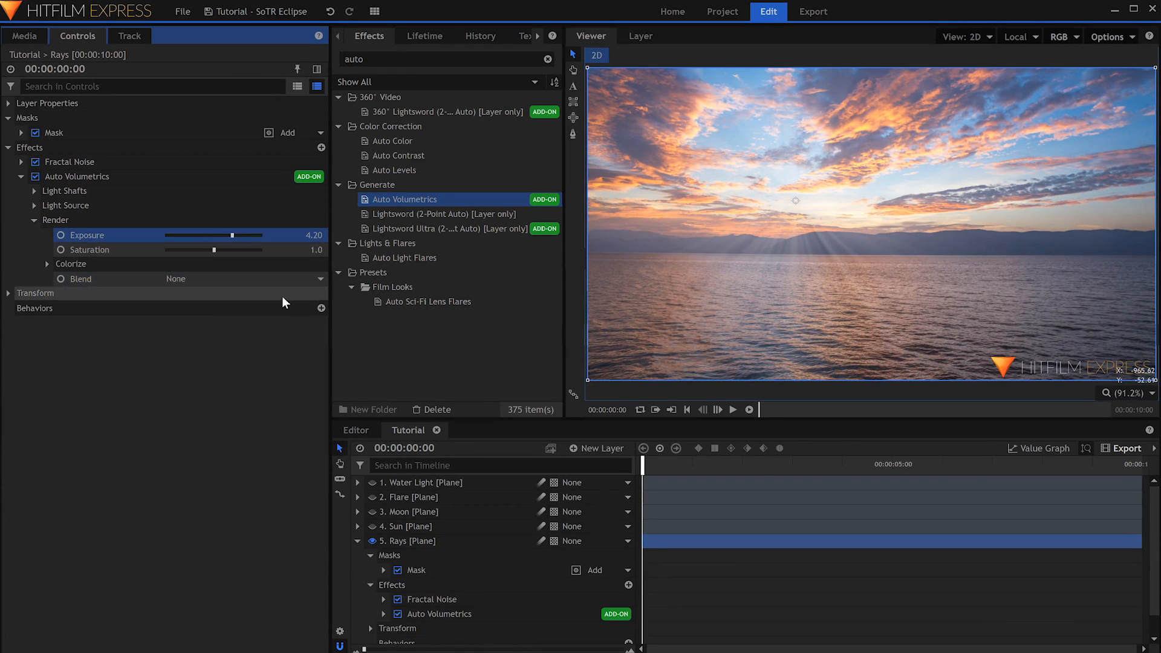
# - Set the Rays layer's blend mode to Screen and raise the Auto Volumetrics exposure to 5.20
pyautogui.rightClick(448, 540)
pyautogui.moveTo(574, 225)
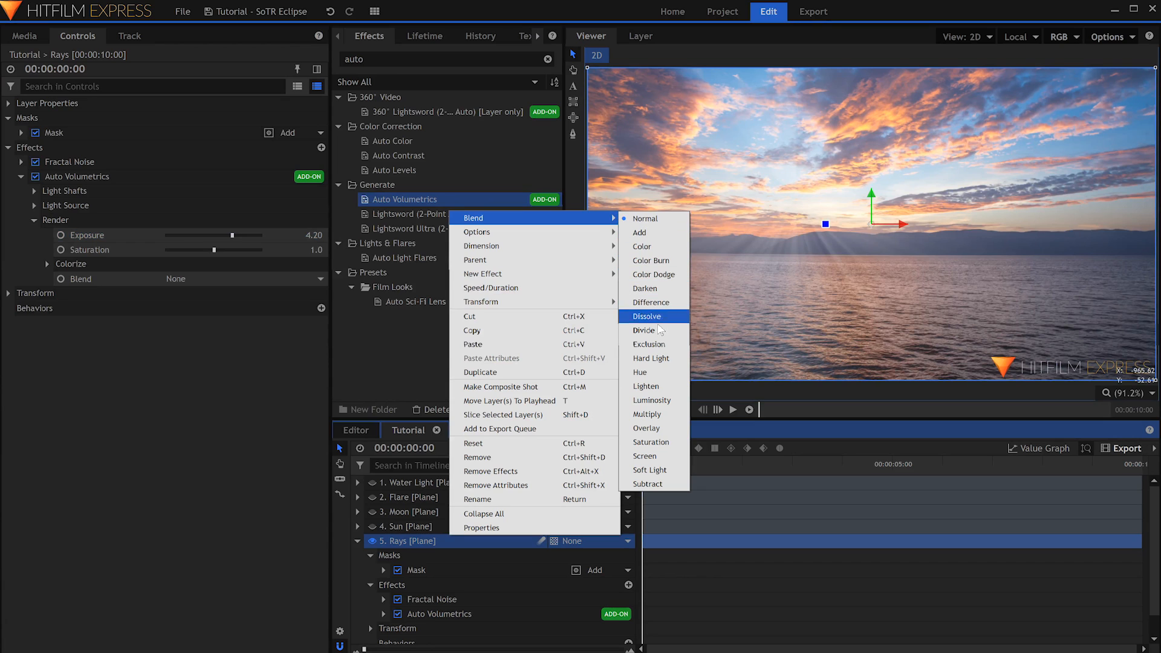
pyautogui.click(642, 461)
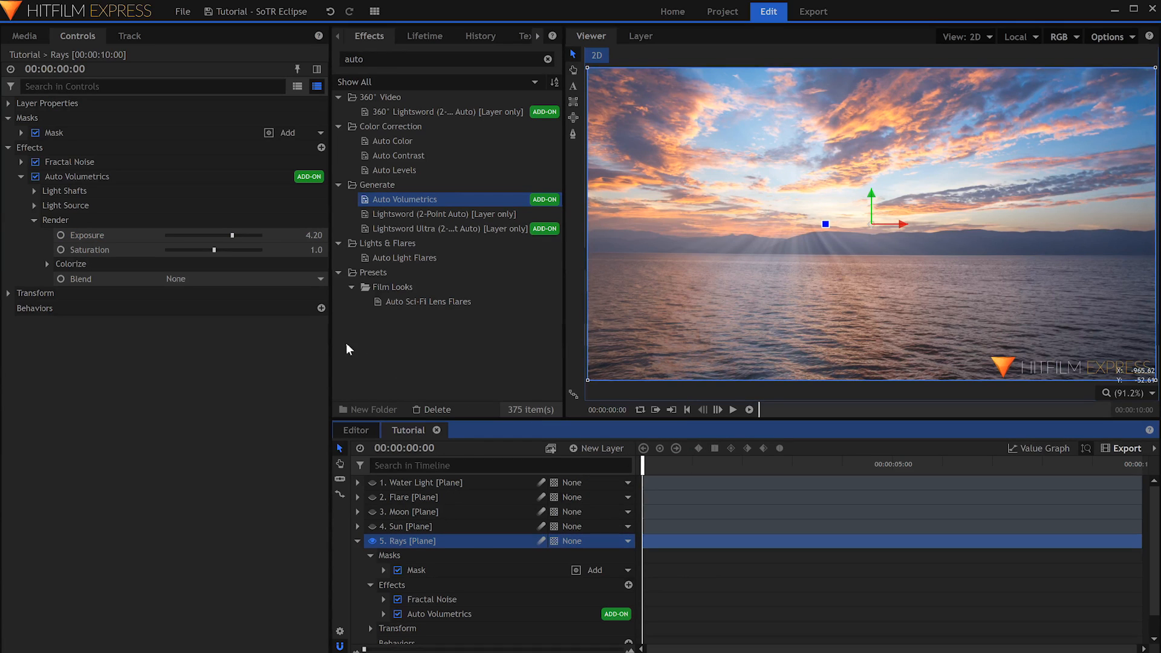
pyautogui.moveTo(232, 235)
pyautogui.mouseDown()
pyautogui.moveTo(266, 228)
pyautogui.moveTo(213, 230)
pyautogui.moveTo(247, 230)
pyautogui.moveTo(236, 240)
pyautogui.mouseUp()
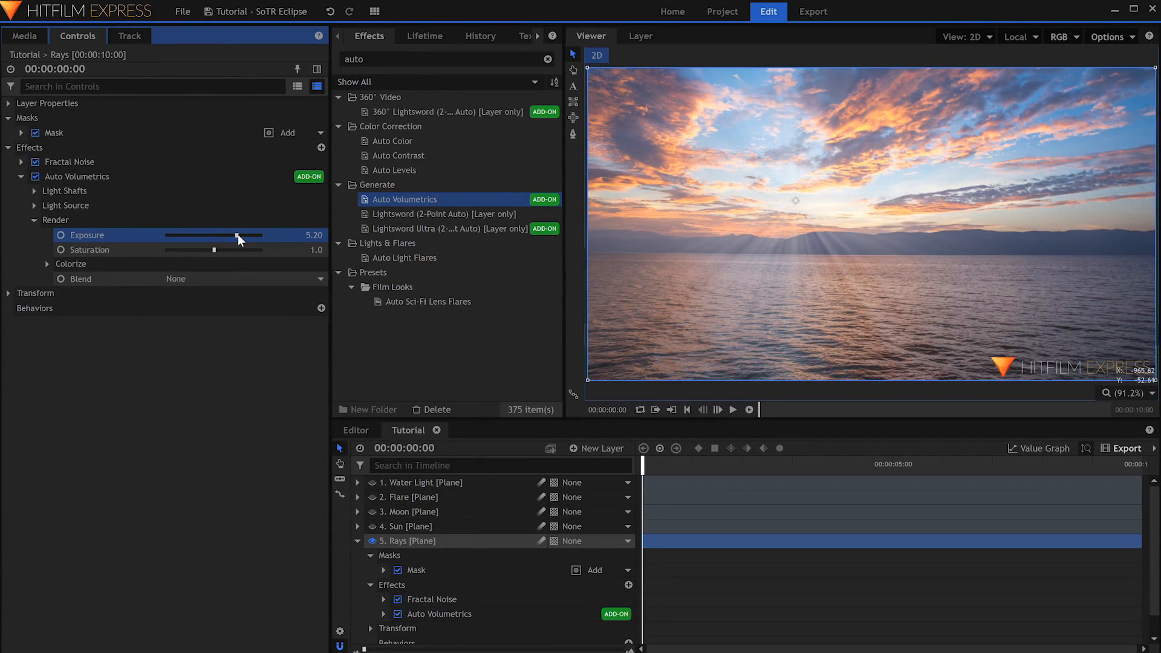
# - Colorize the Auto Volumetrics rays at 100% with a light orange sampled from the sky (254, 191, 170)
pyautogui.click(47, 263)
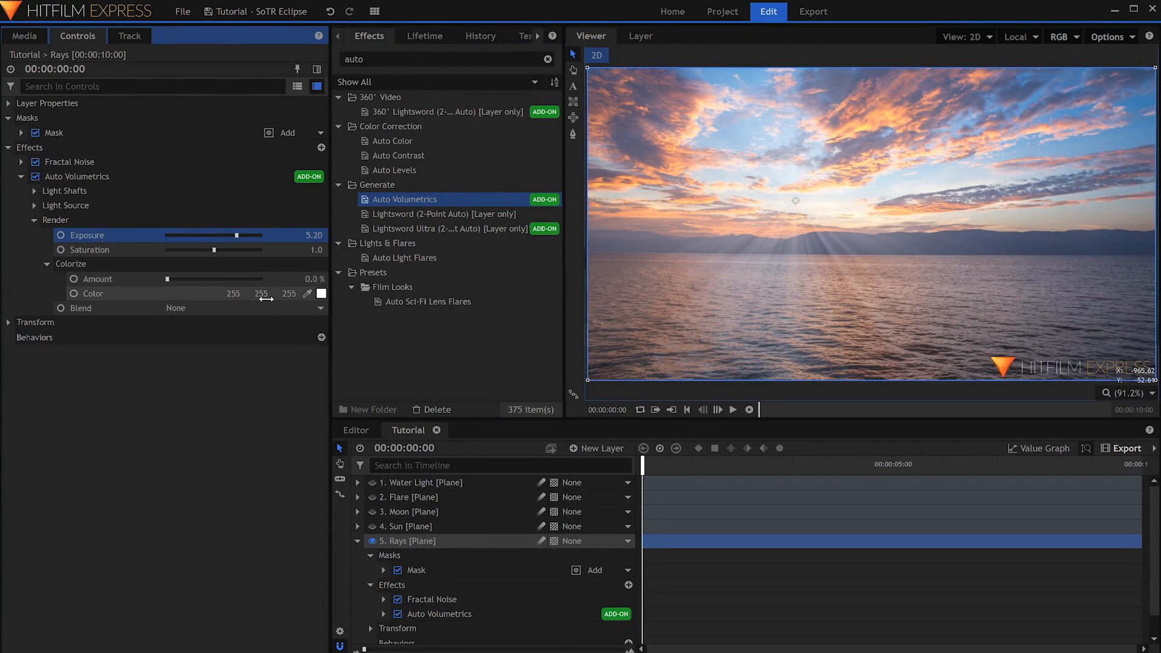
pyautogui.moveTo(308, 294); pyautogui.dragTo(828, 133)
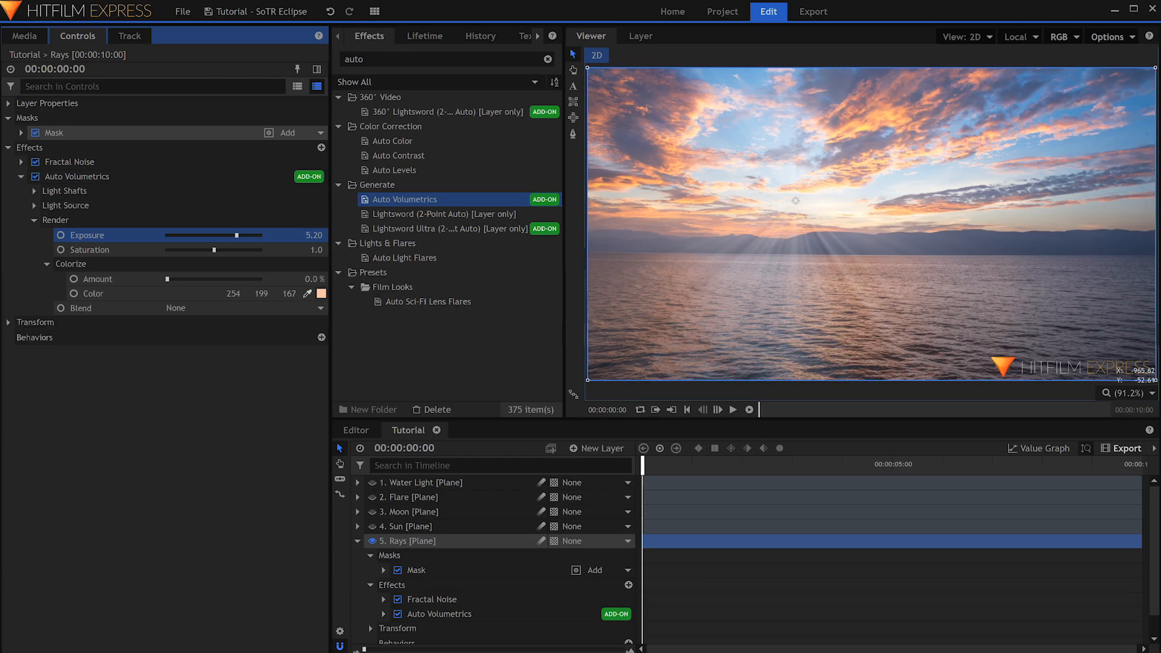
pyautogui.moveTo(181, 280); pyautogui.dragTo(222, 285)
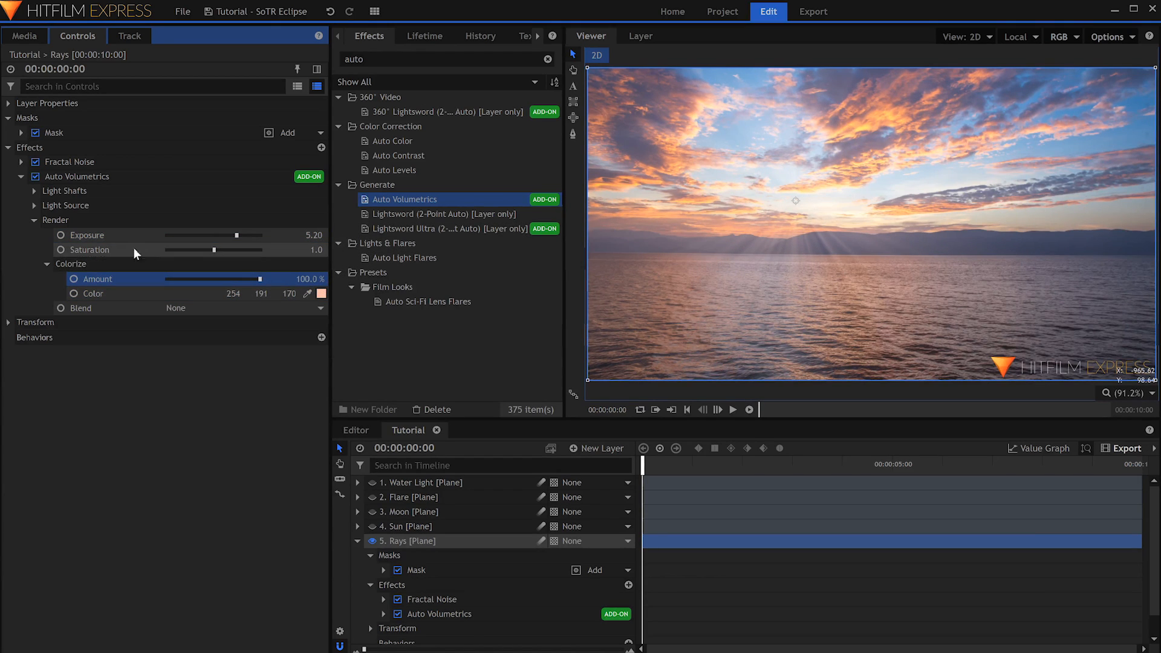
pyautogui.click(22, 176)
# - Collapse the Rays layer and make the Sun, Moon and Flare layers visible again
pyautogui.click(357, 541)
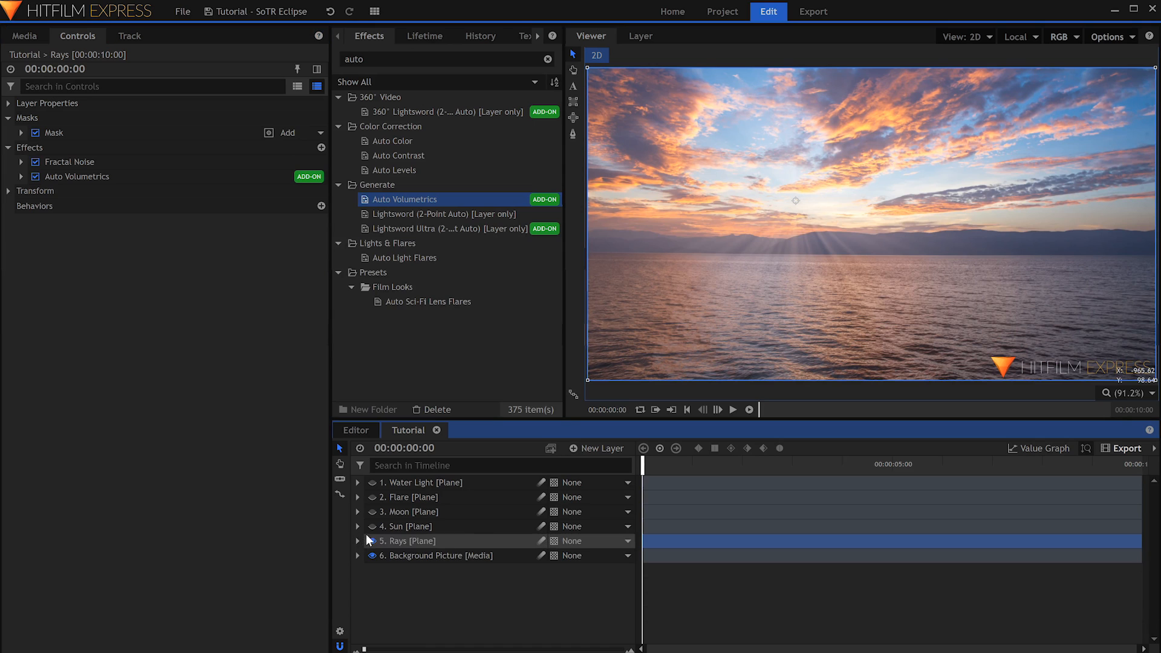
pyautogui.click(372, 526)
pyautogui.click(373, 511)
pyautogui.click(373, 497)
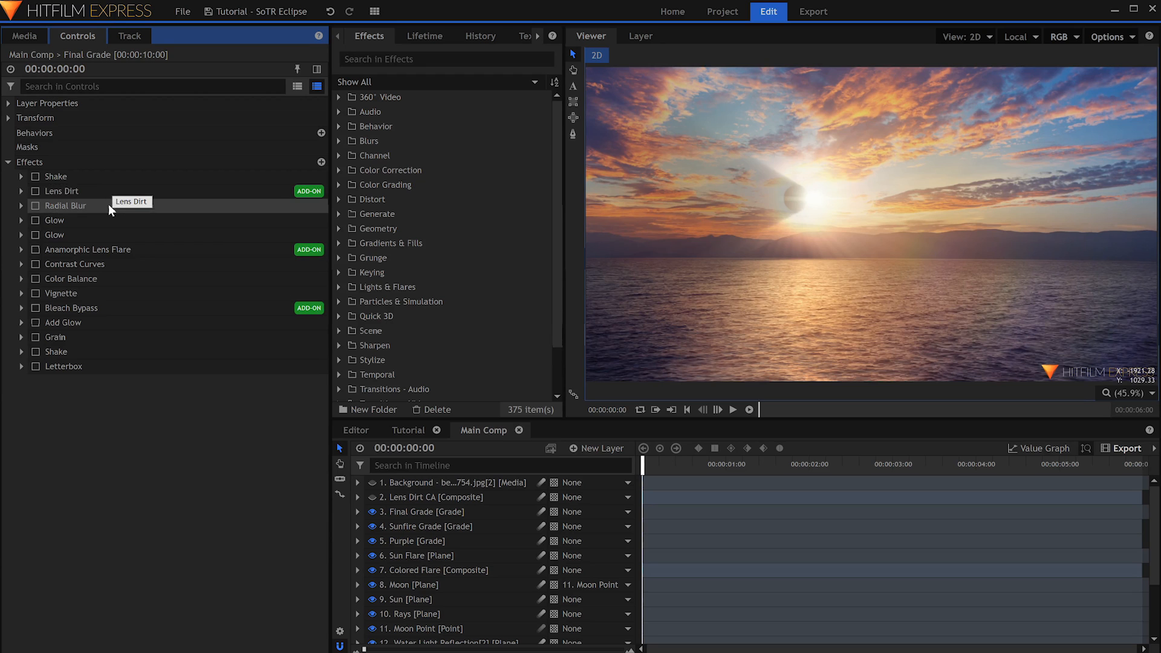
# - Enable the Radial Blur, both Glow effects and Add Glow on Main Comp's Final Grade layer
pyautogui.click(108, 205)
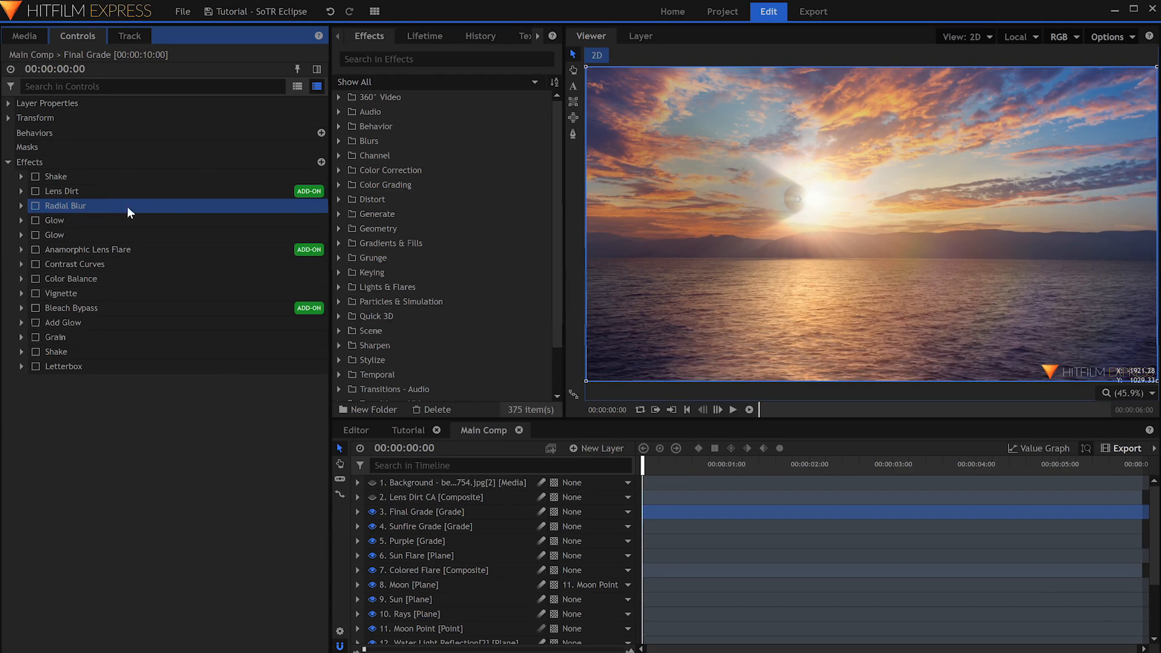
pyautogui.scroll(6, 596, 155)
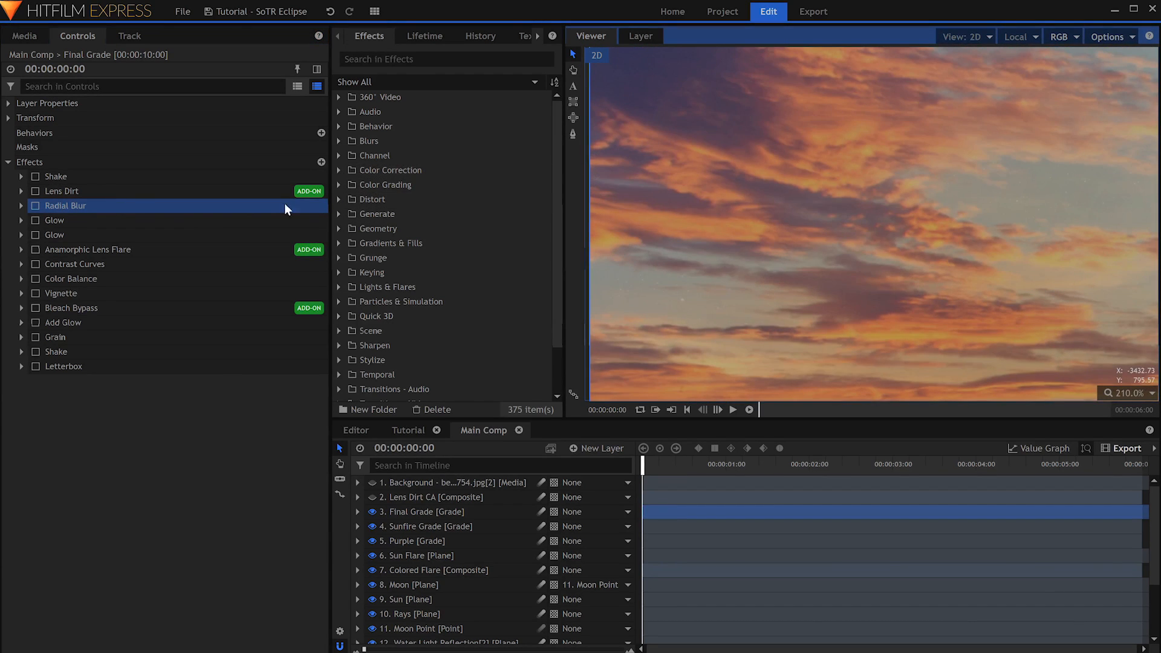
pyautogui.click(36, 206)
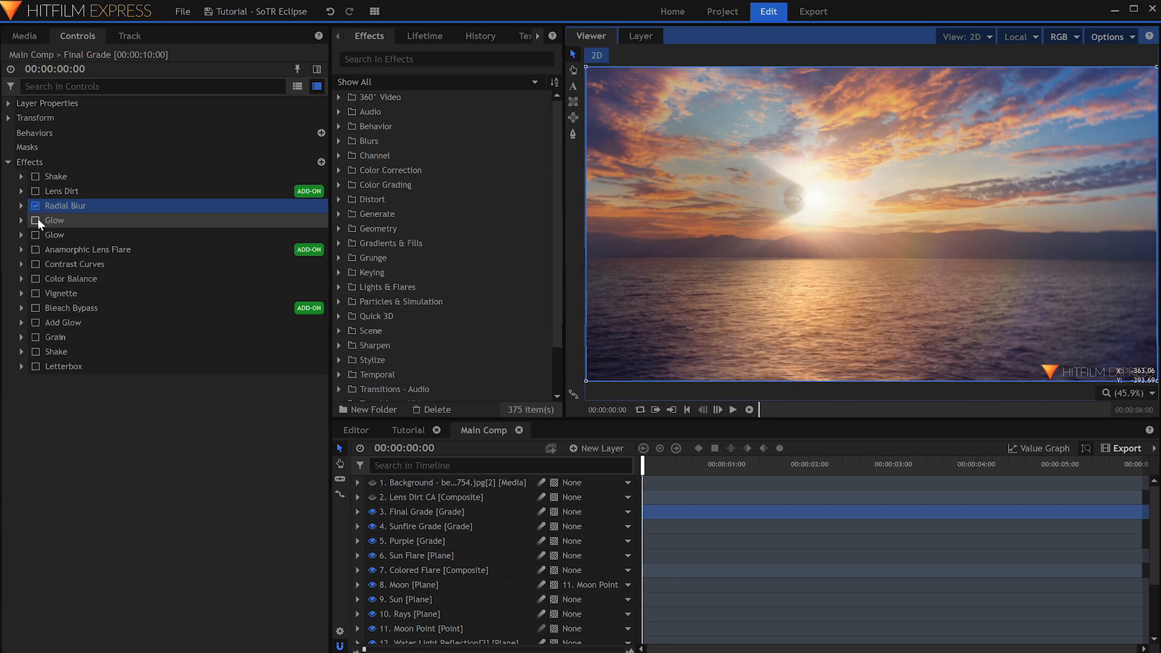
pyautogui.click(36, 220)
pyautogui.click(35, 235)
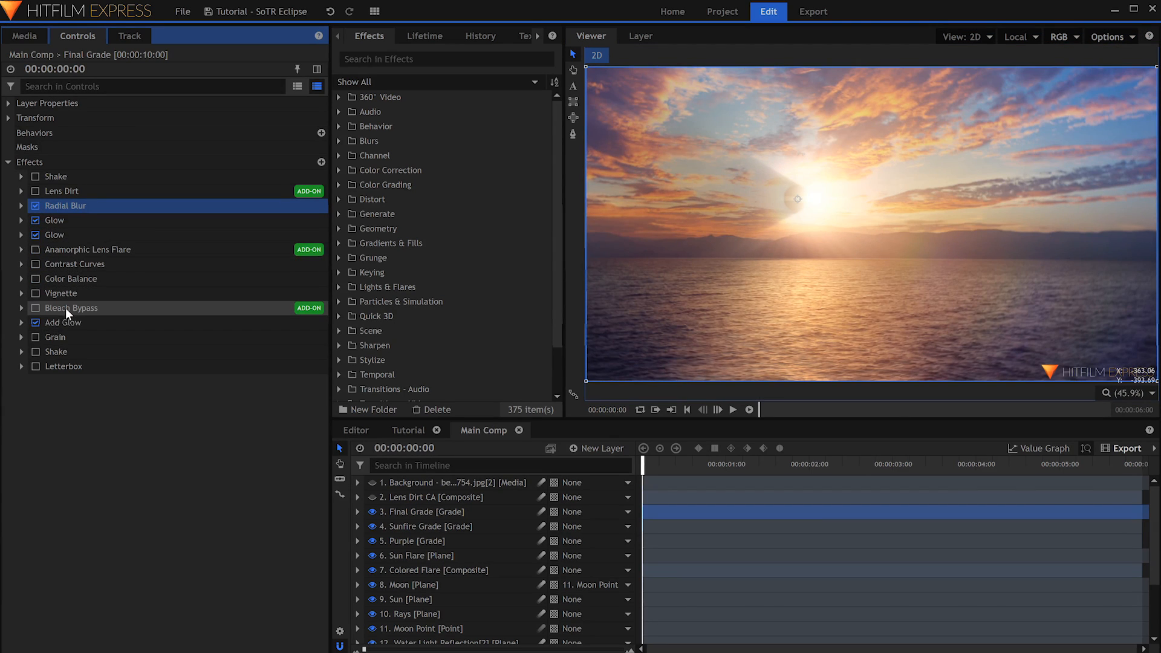
# - Enable Contrast Curves, Anamorphic Lens Flare and Color Balance on the Final Grade layer
pyautogui.click(35, 263)
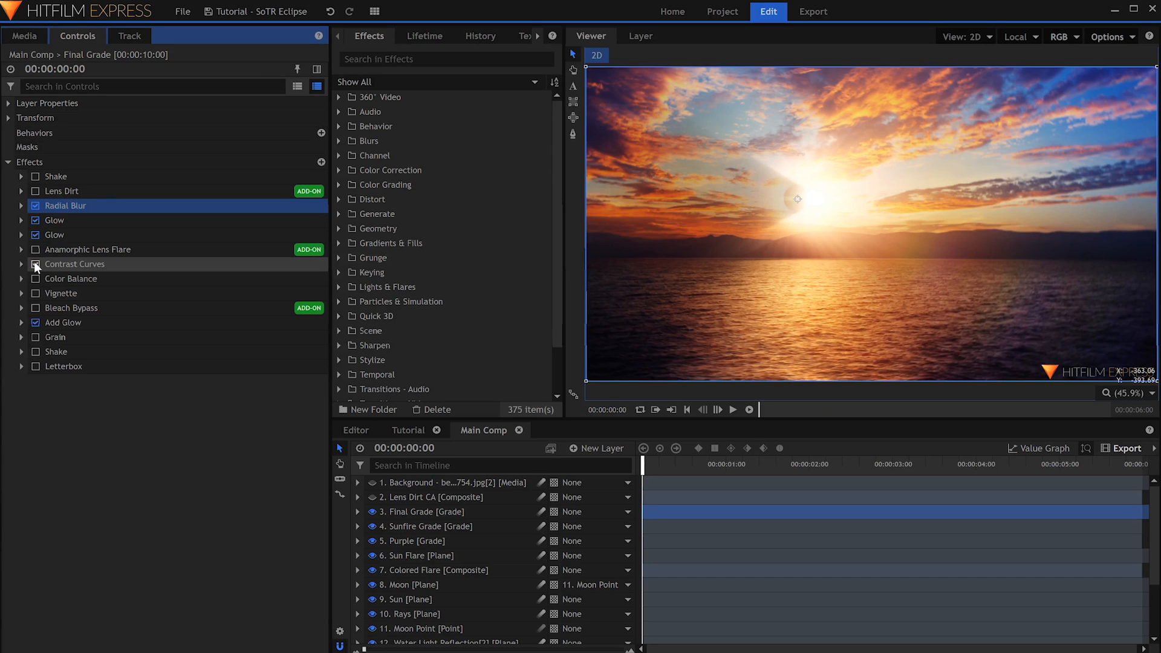
pyautogui.click(35, 248)
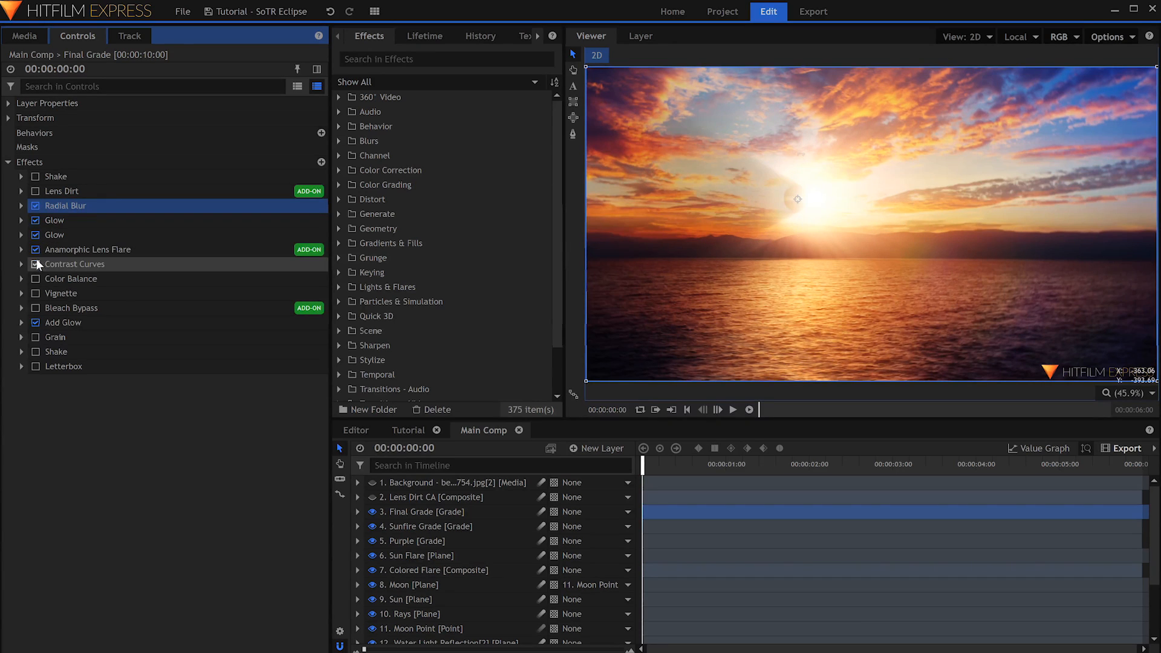
pyautogui.click(35, 278)
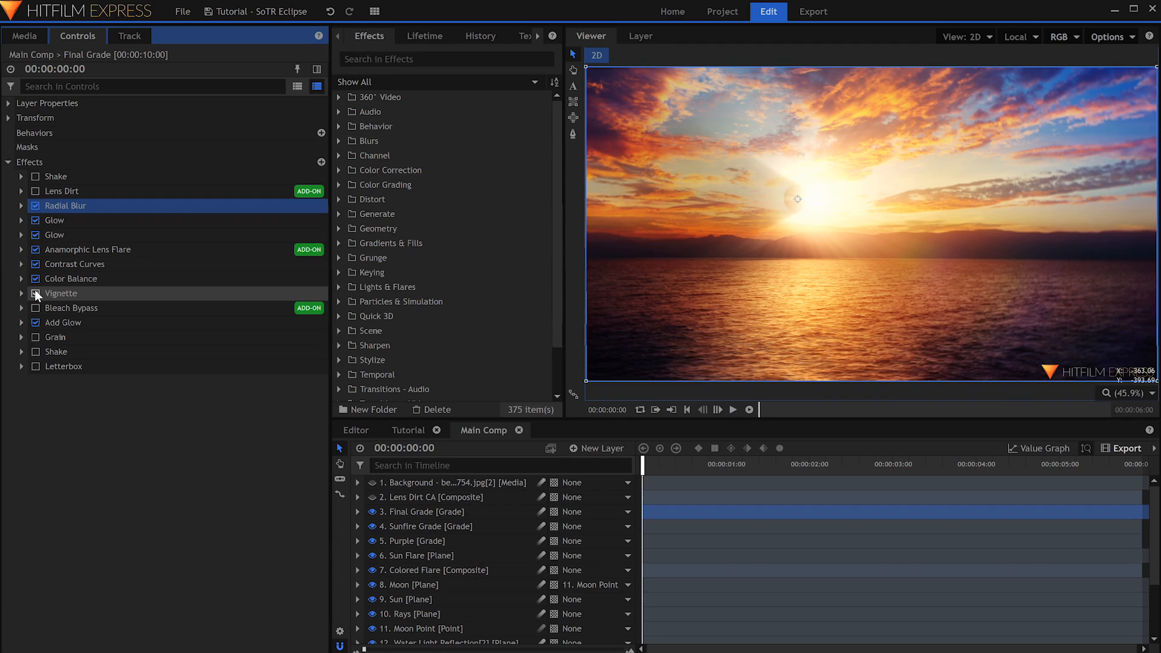
# - Enable Vignette, Bleach Bypass, Grain, Lens Dirt and Letterbox on the Final Grade layer
pyautogui.click(35, 290)
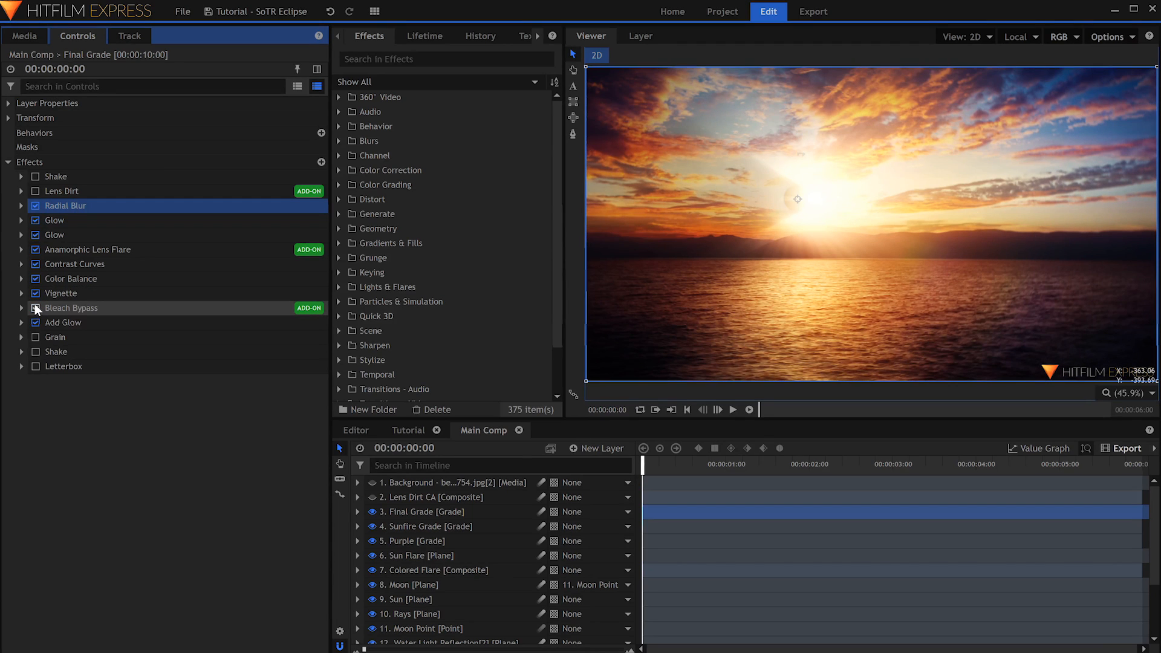
pyautogui.click(35, 307)
pyautogui.click(36, 337)
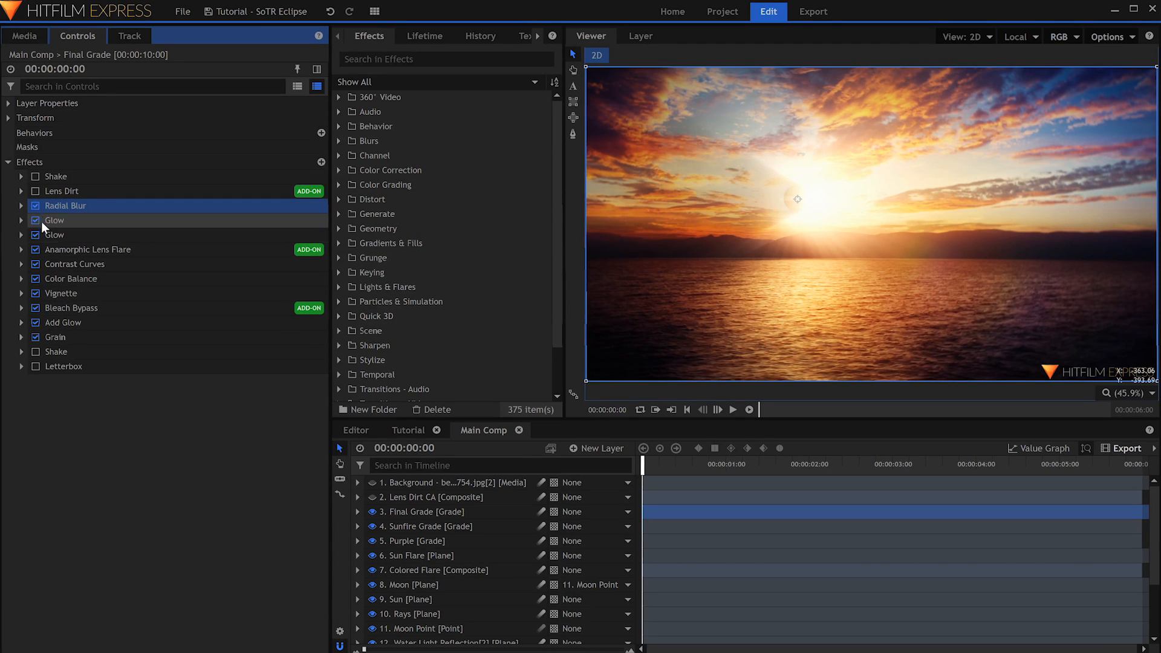
pyautogui.click(36, 191)
pyautogui.click(35, 366)
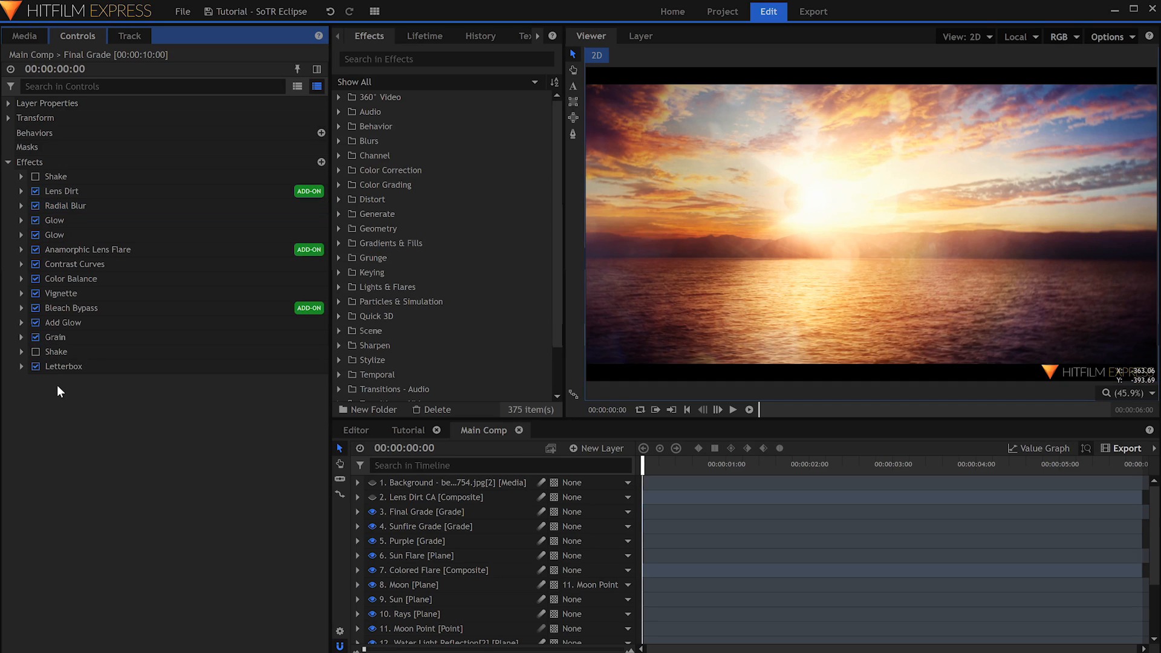